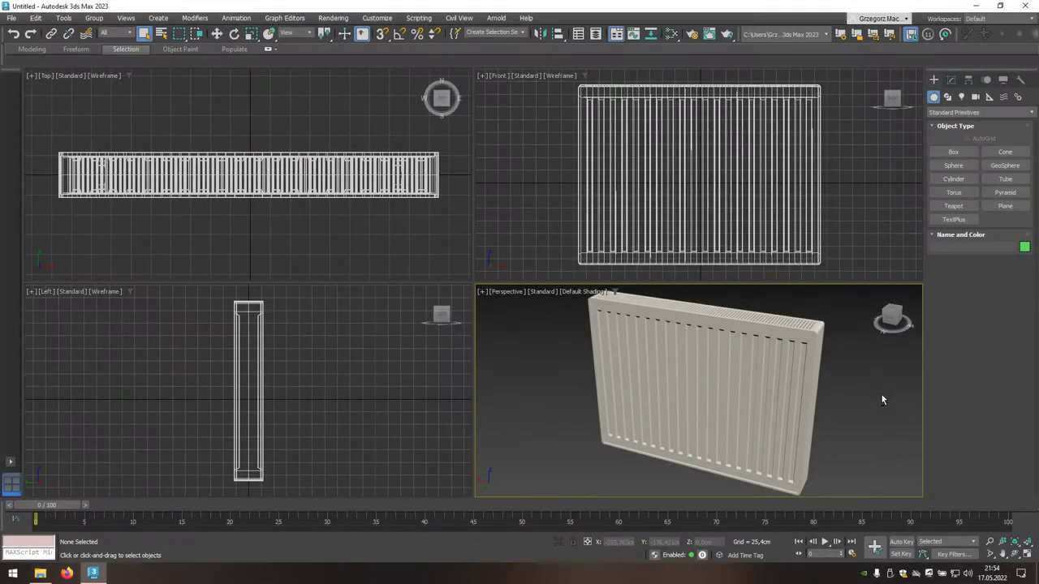
Maximize the Perspective view and show statistics: the radiator has 11 839 polys and 11 504 verts
{"action": "key", "text": "alt+w"}
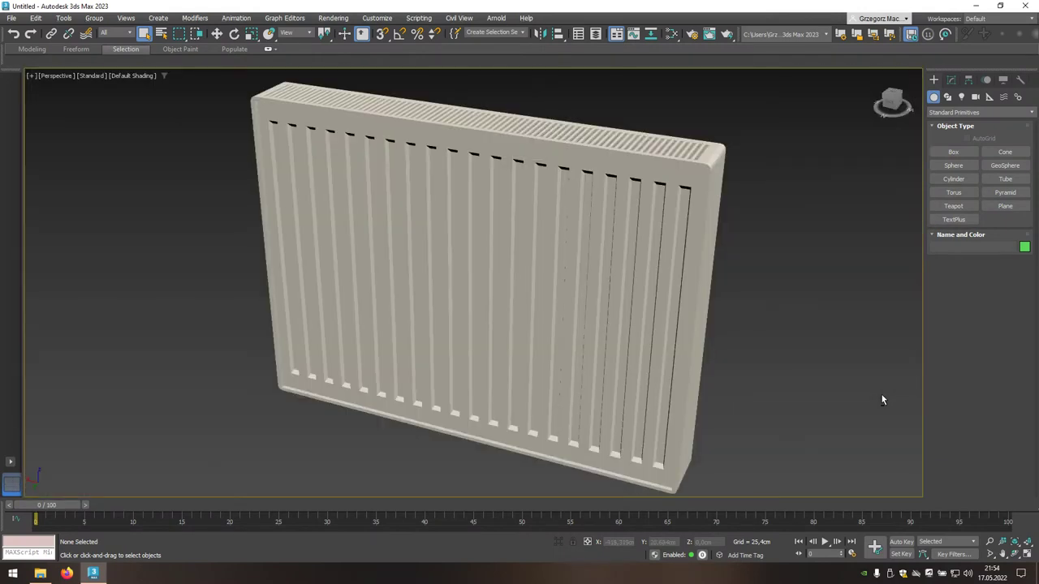
{"action": "mouse_move", "coordinate": [601, 292]}
{"action": "middle_mouse_down", "text": "alt"}
{"action": "mouse_move", "coordinate": [594, 304]}
{"action": "mouse_move", "coordinate": [654, 282]}
{"action": "middle_mouse_up", "text": "alt"}
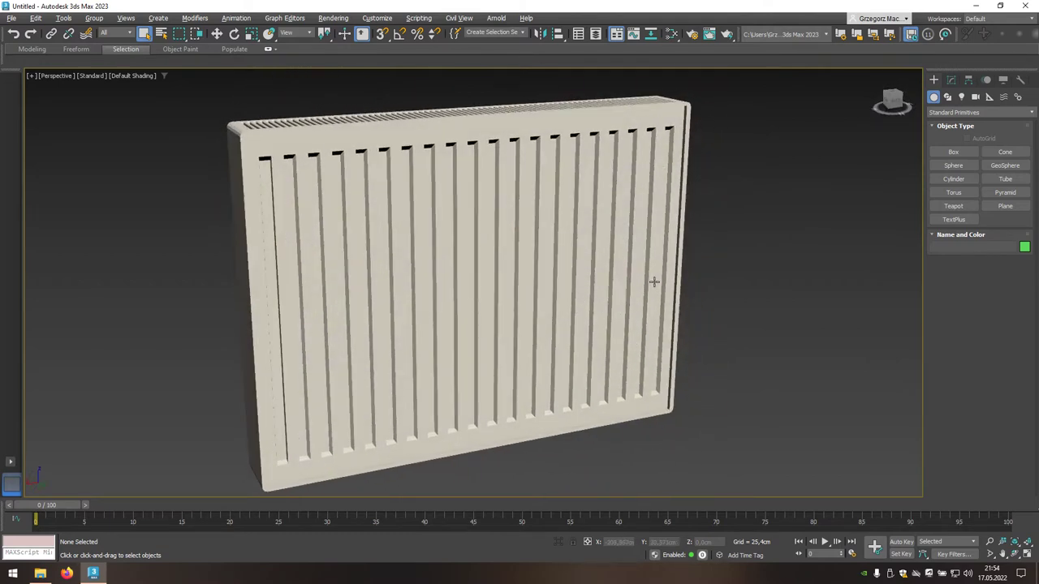
{"action": "key", "text": "7"}
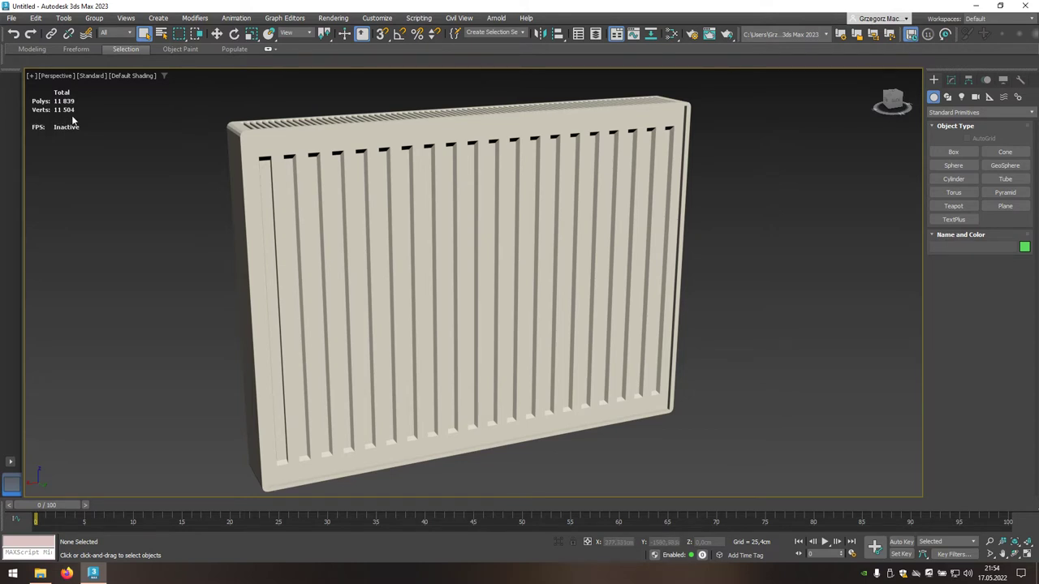
{"action": "scroll", "coordinate": [132, 278], "scroll_direction": "down", "scroll_amount": 3}
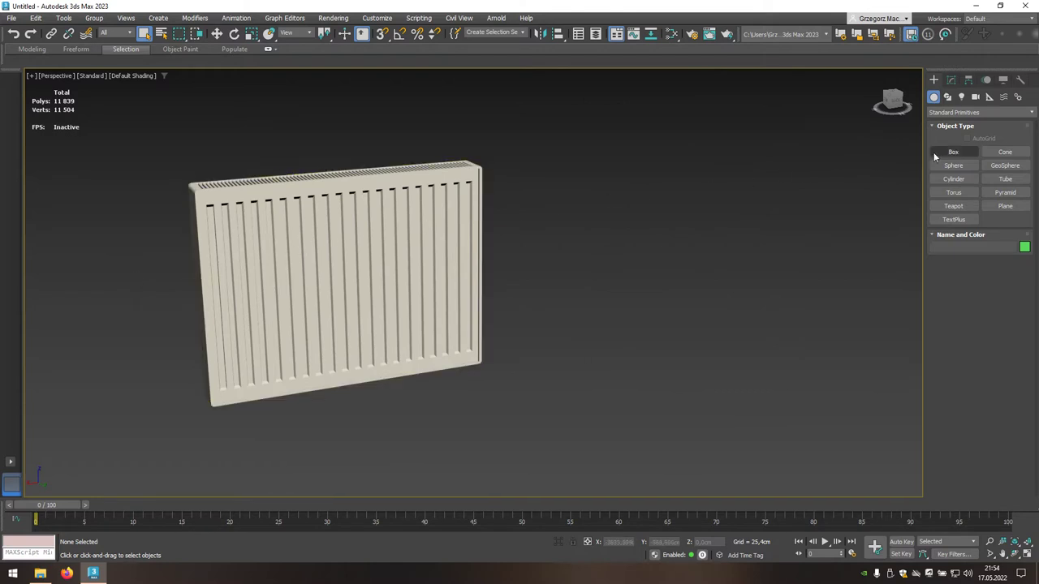
Draw a box and type in X, Y, Z position 0, 0, 0 so it overlaps the radiator
{"action": "left_click", "coordinate": [954, 154]}
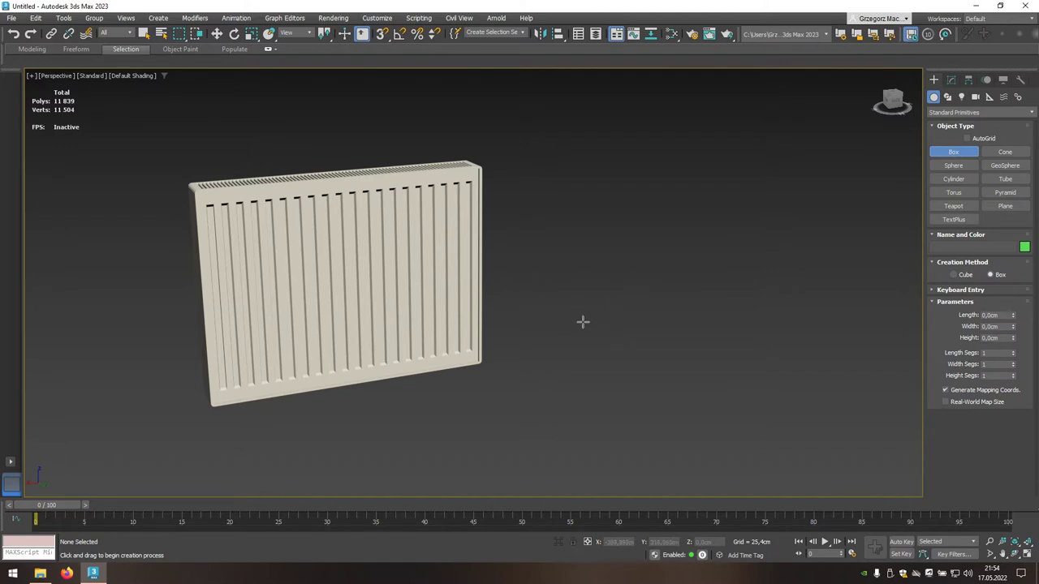
{"action": "left_click_drag", "start_coordinate": [582, 322], "coordinate": [901, 341]}
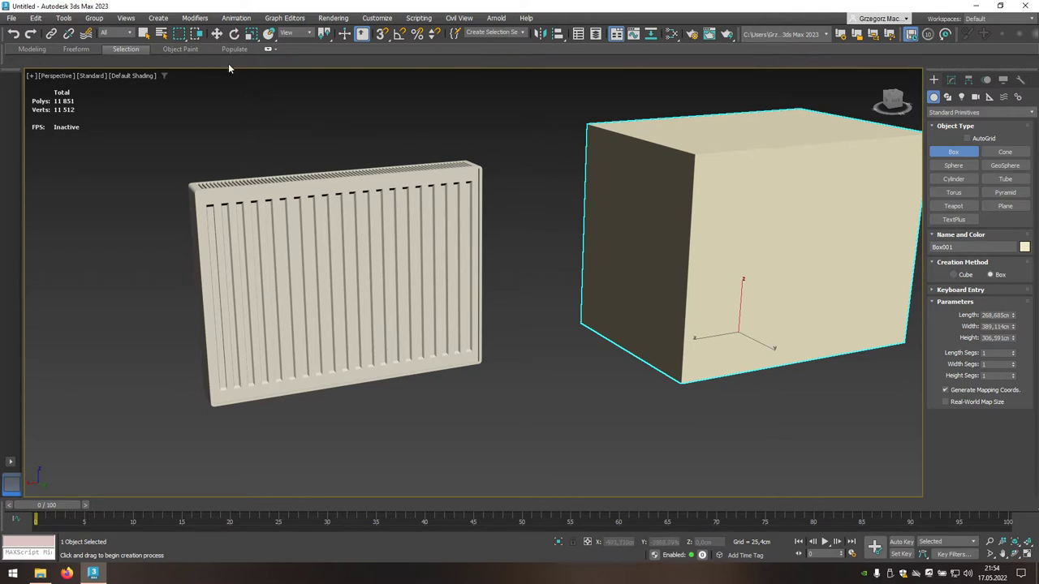
{"action": "right_click", "coordinate": [217, 33]}
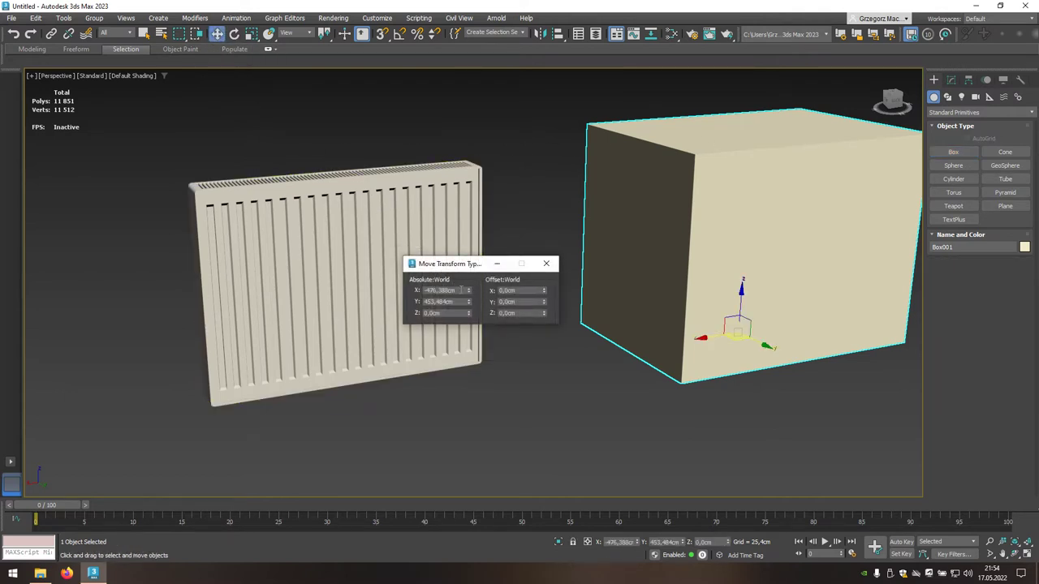
{"action": "left_click_drag", "start_coordinate": [461, 290], "coordinate": [433, 292]}
{"action": "type", "text": "0"}
{"action": "key", "text": "Tab"}
{"action": "type", "text": "0"}
{"action": "key", "text": "Tab"}
{"action": "type", "text": "0,"}
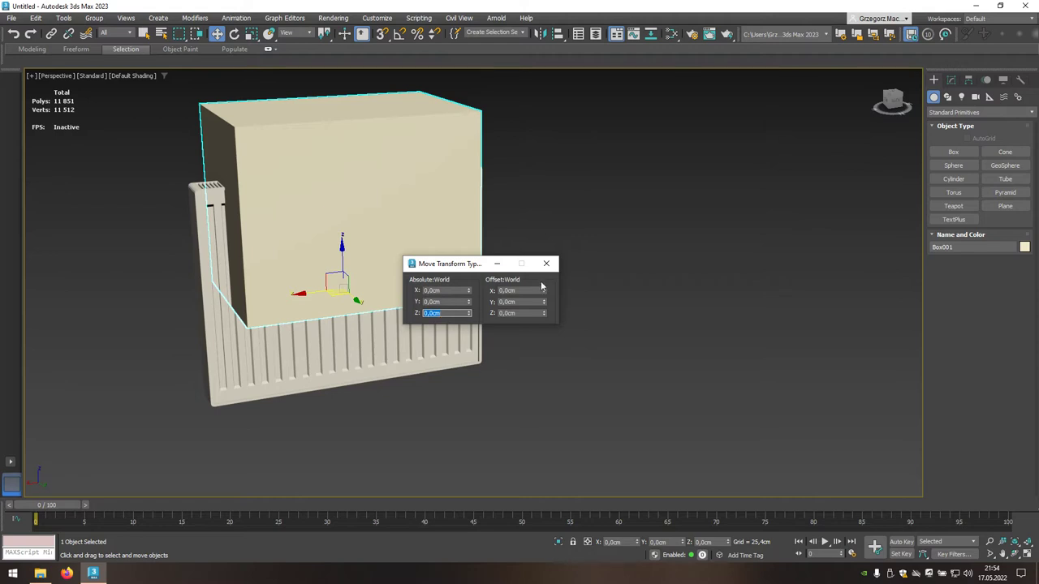
{"action": "left_click", "coordinate": [546, 263]}
{"action": "middle_click_drag", "start_coordinate": [549, 271], "coordinate": [642, 296]}
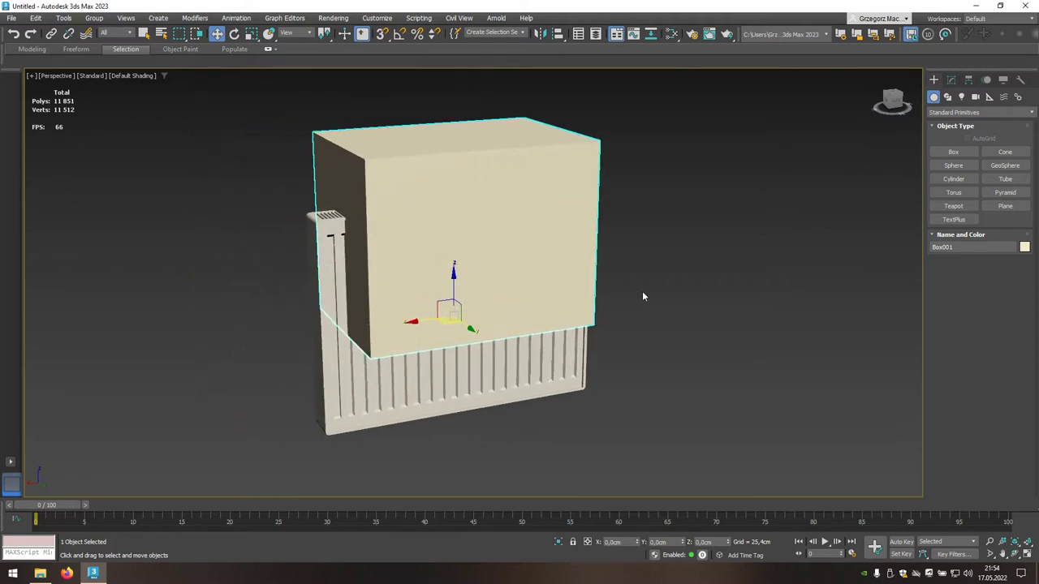
Convert Box001 to Editable Poly and push its front face back toward the radiator
{"action": "right_click", "coordinate": [523, 250]}
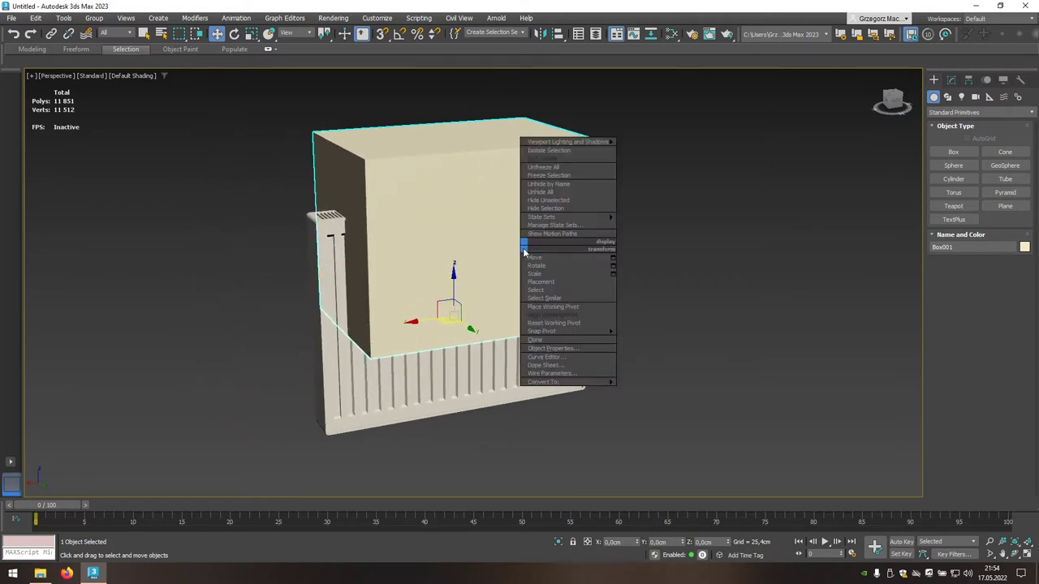
{"action": "mouse_move", "coordinate": [544, 382]}
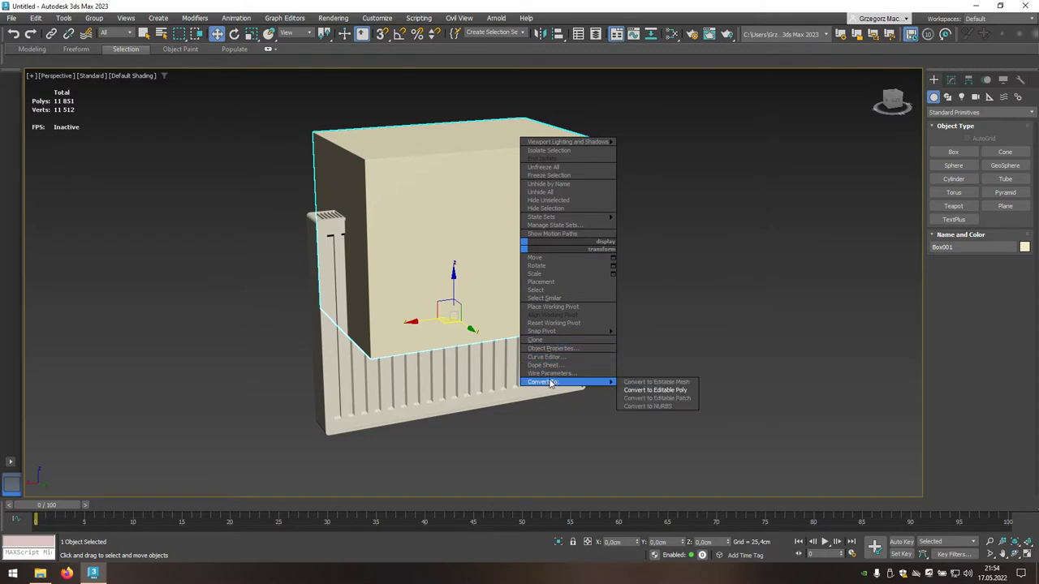
{"action": "left_click", "coordinate": [675, 392]}
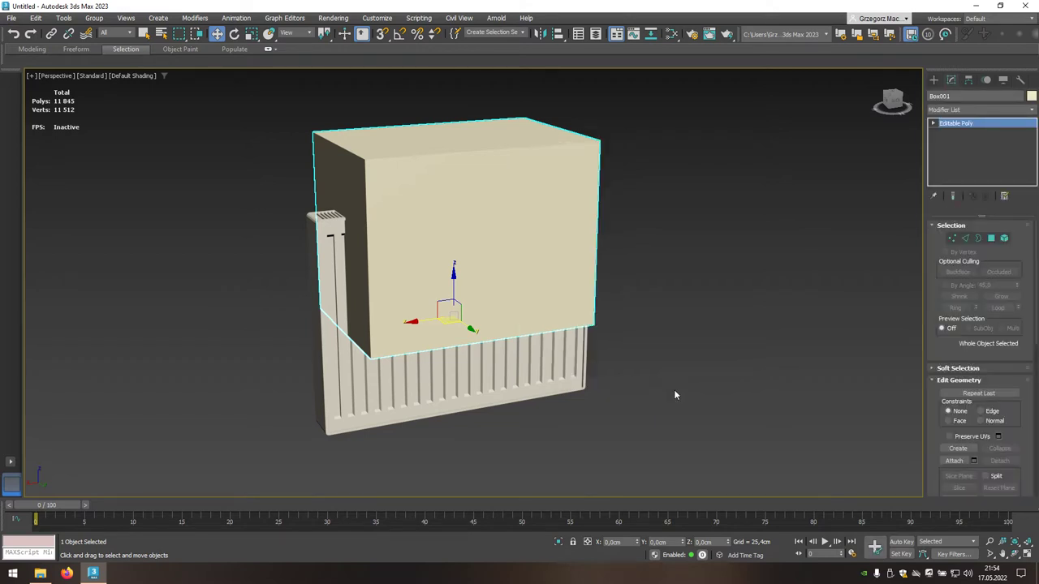
{"action": "left_click", "coordinate": [990, 239]}
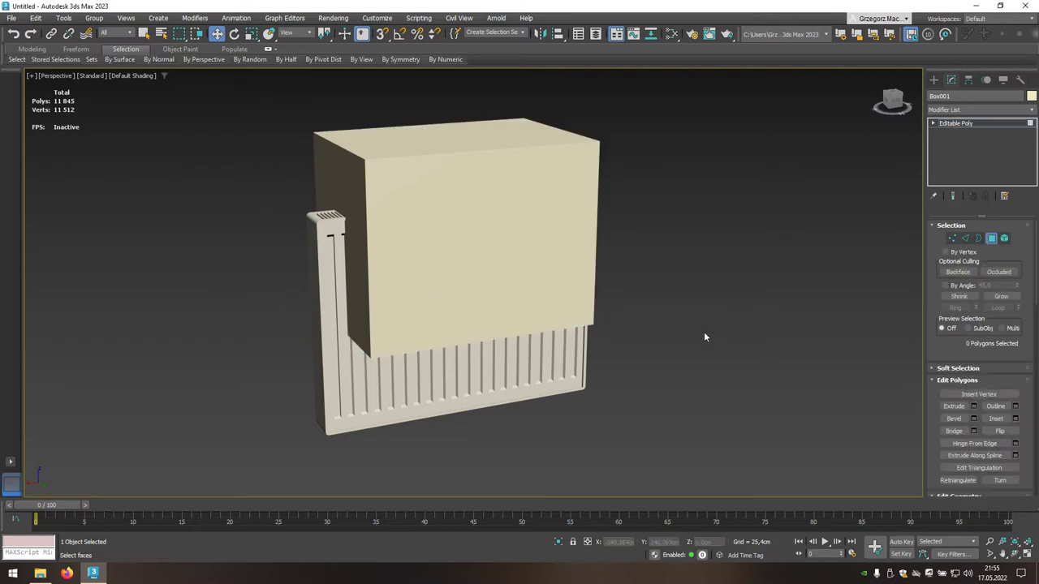
{"action": "middle_click_drag", "start_coordinate": [695, 334], "coordinate": [603, 318], "text": "alt"}
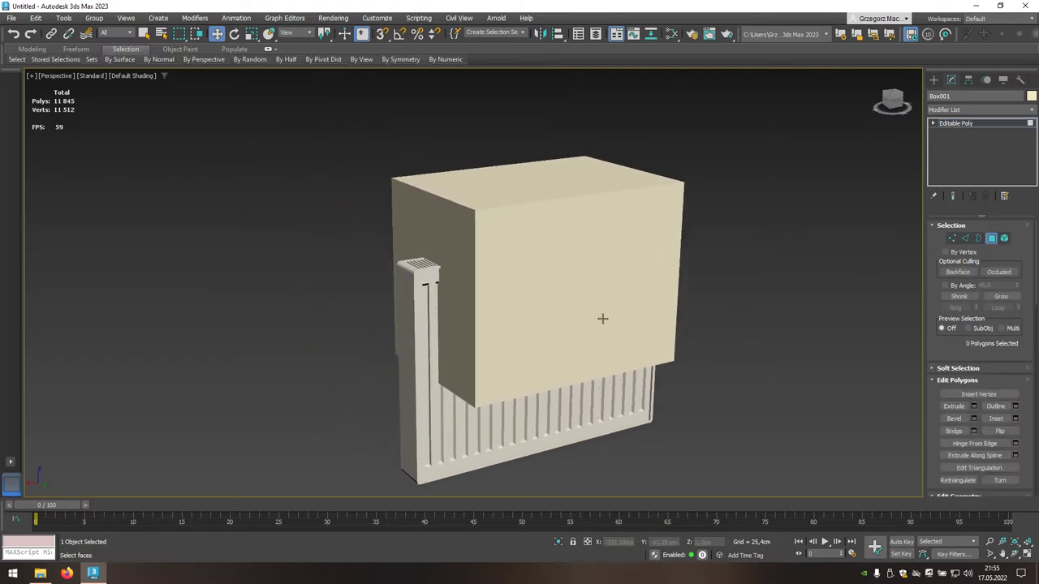
{"action": "left_click", "coordinate": [602, 318]}
{"action": "mouse_move", "coordinate": [658, 339]}
{"action": "middle_mouse_down", "text": "alt"}
{"action": "mouse_move", "coordinate": [668, 336]}
{"action": "mouse_move", "coordinate": [654, 330]}
{"action": "middle_mouse_up", "text": "alt"}
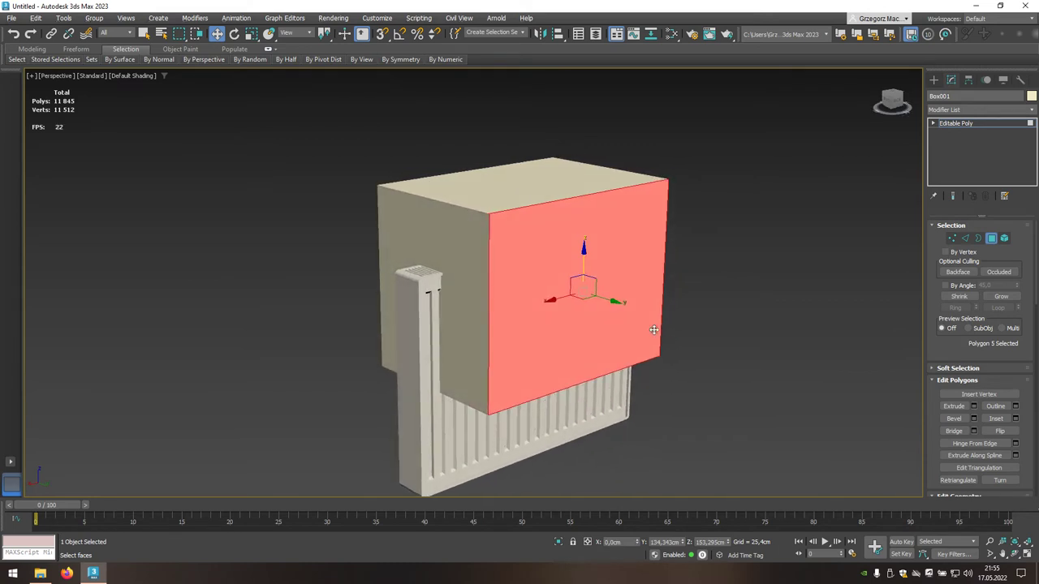
{"action": "left_click_drag", "start_coordinate": [600, 301], "coordinate": [566, 289]}
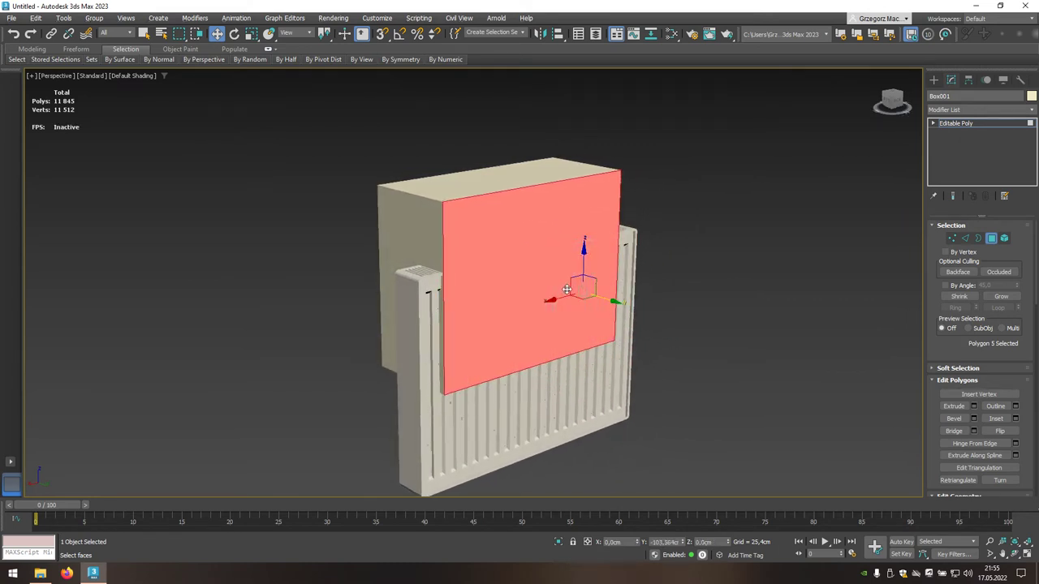
{"action": "middle_click_drag", "start_coordinate": [494, 304], "coordinate": [574, 310], "text": "alt"}
{"action": "left_click", "coordinate": [575, 312]}
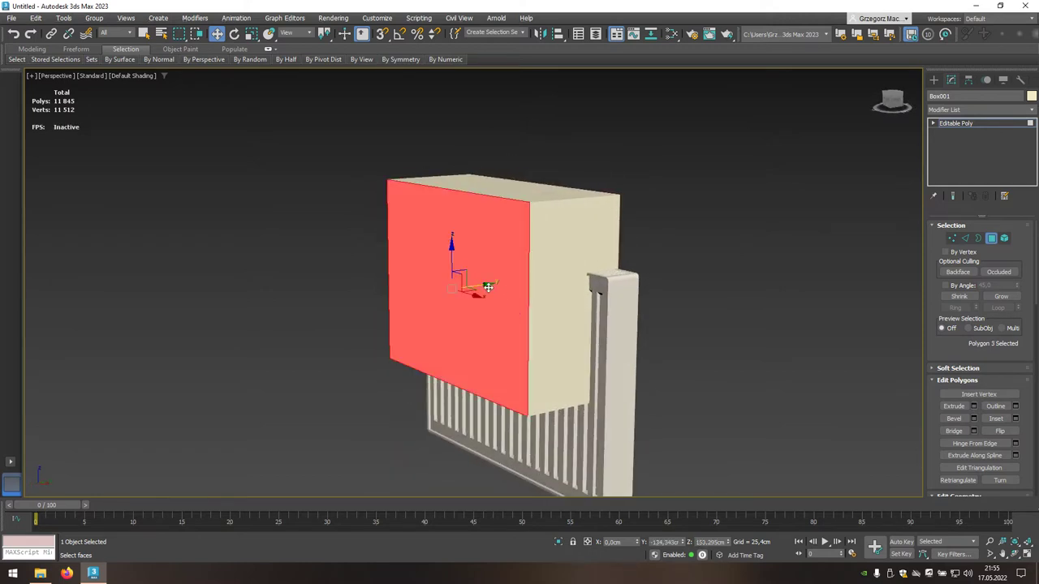
{"action": "left_click_drag", "start_coordinate": [485, 284], "coordinate": [542, 276]}
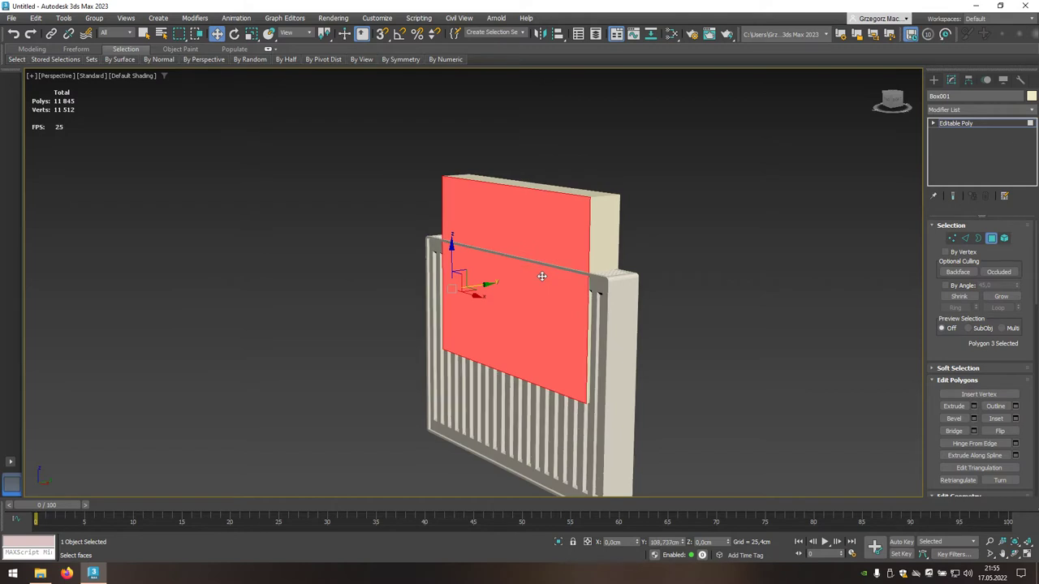
{"action": "key", "text": "ctrl+z"}
{"action": "key", "text": "ctrl+z"}
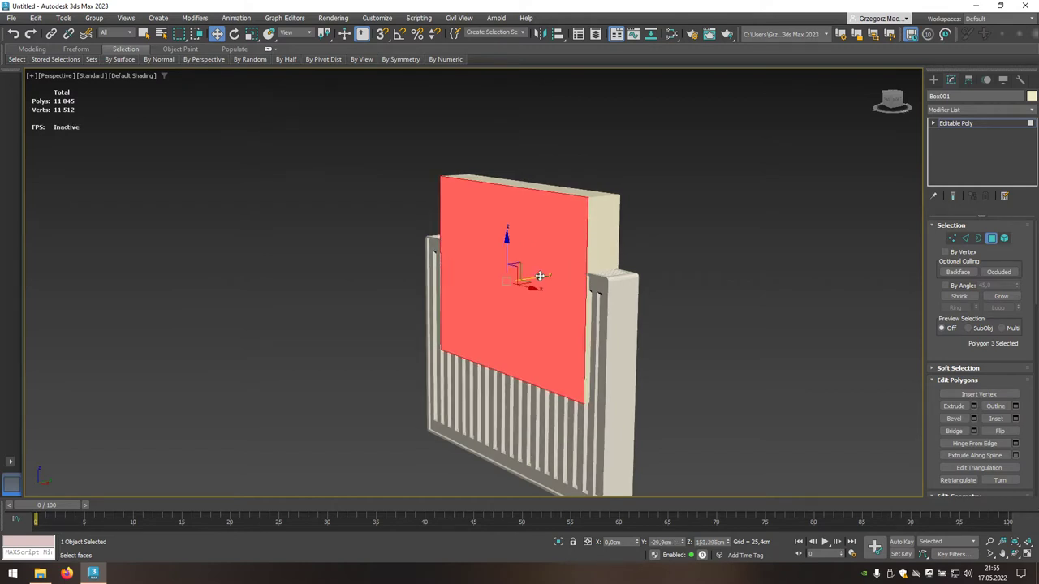
Move the right and left side faces out to the radiator's edges
{"action": "left_click", "coordinate": [602, 245]}
{"action": "middle_click_drag", "start_coordinate": [629, 328], "coordinate": [634, 325], "text": "alt"}
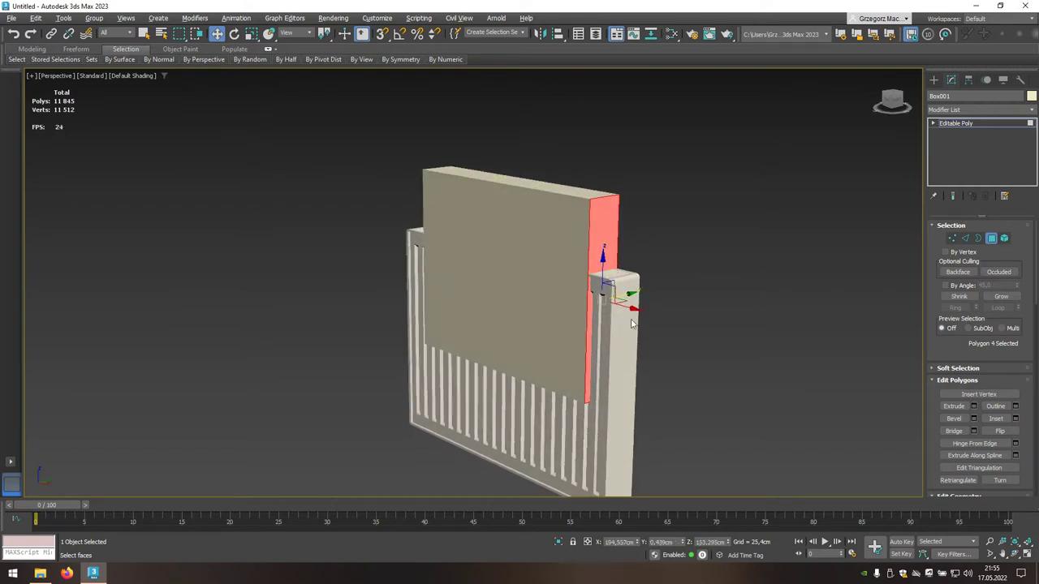
{"action": "left_click_drag", "start_coordinate": [630, 309], "coordinate": [654, 316]}
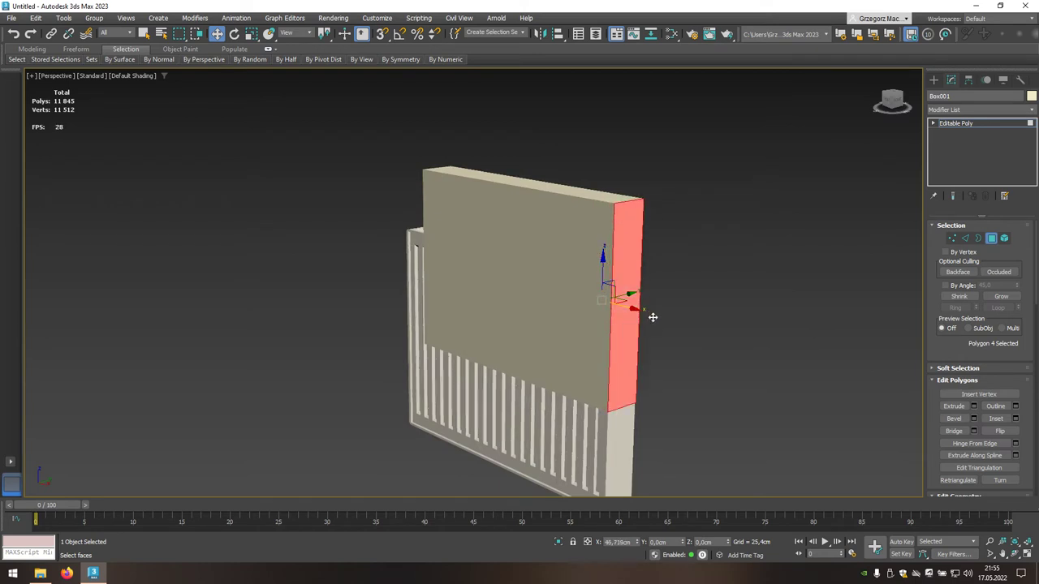
{"action": "mouse_move", "coordinate": [632, 326]}
{"action": "middle_mouse_down", "text": "alt"}
{"action": "mouse_move", "coordinate": [554, 355]}
{"action": "mouse_move", "coordinate": [675, 348]}
{"action": "middle_mouse_up", "text": "alt"}
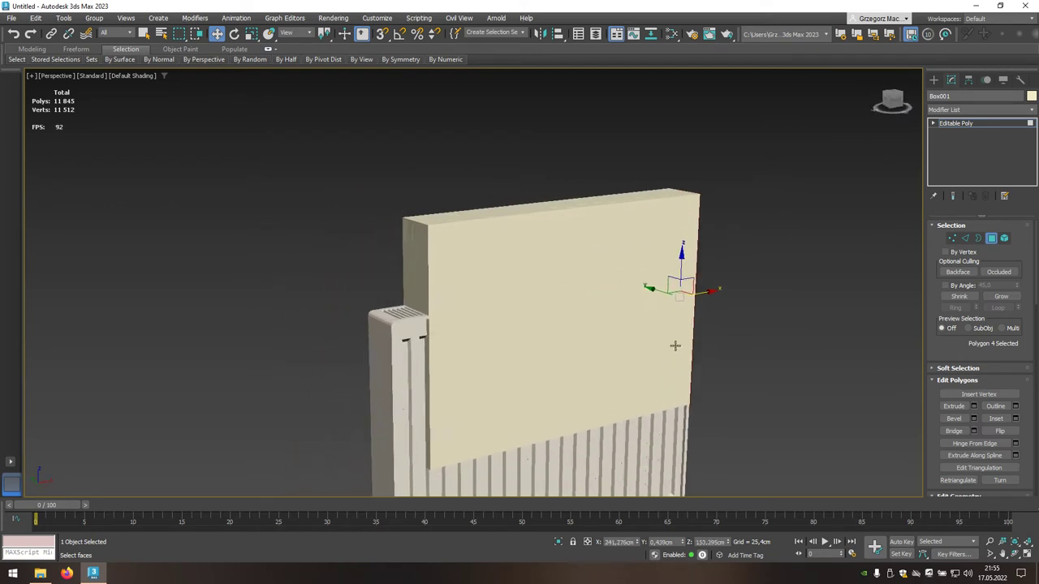
{"action": "left_click", "coordinate": [416, 283]}
{"action": "left_click_drag", "start_coordinate": [443, 340], "coordinate": [405, 347]}
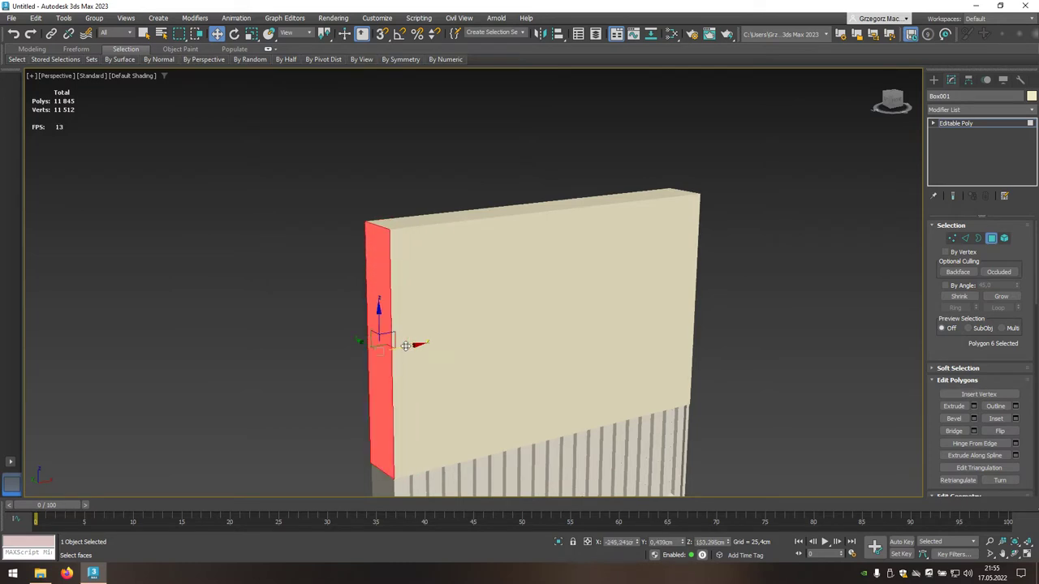
Bring the top and bottom faces to the radiator's top and base, then deselect
{"action": "left_click", "coordinate": [478, 216]}
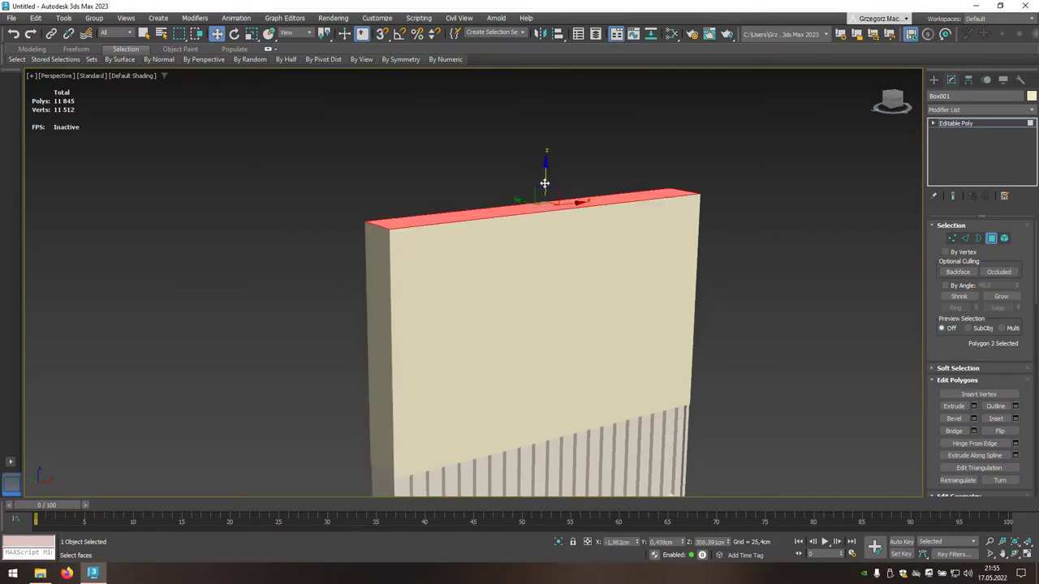
{"action": "left_click_drag", "start_coordinate": [545, 203], "coordinate": [534, 267]}
{"action": "mouse_move", "coordinate": [561, 337]}
{"action": "middle_mouse_down", "text": "alt"}
{"action": "mouse_move", "coordinate": [561, 311]}
{"action": "mouse_move", "coordinate": [549, 306]}
{"action": "middle_mouse_up", "text": "alt"}
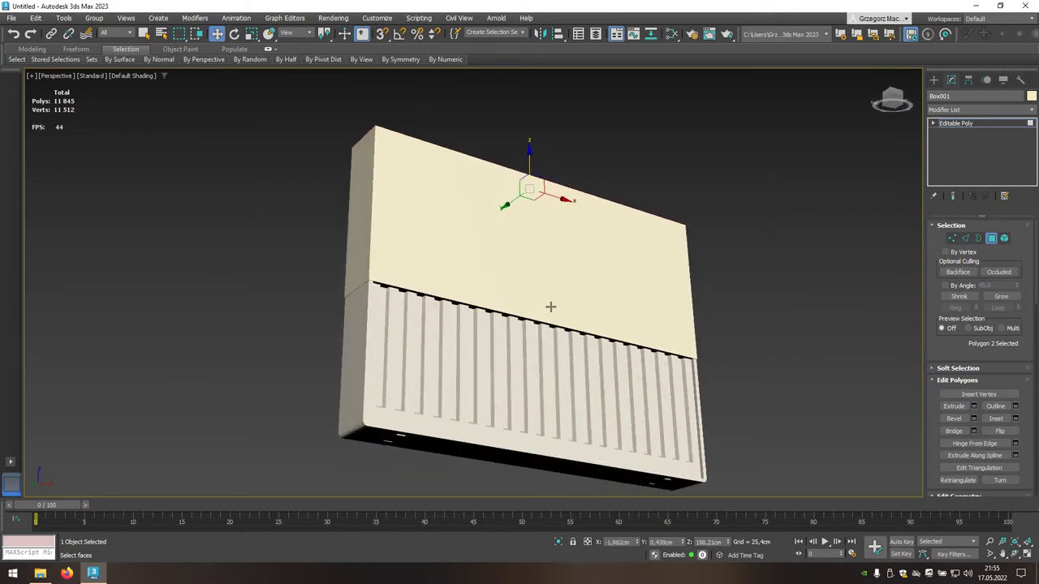
{"action": "left_click", "coordinate": [534, 319]}
{"action": "left_click_drag", "start_coordinate": [530, 305], "coordinate": [522, 435]}
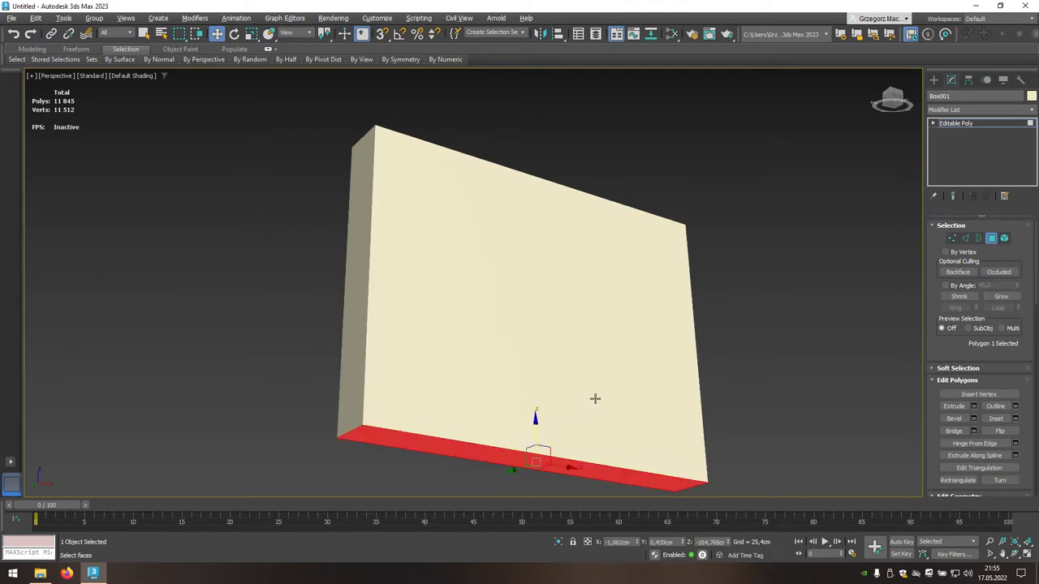
{"action": "mouse_move", "coordinate": [596, 398]}
{"action": "middle_mouse_down", "text": "alt"}
{"action": "mouse_move", "coordinate": [610, 399]}
{"action": "mouse_move", "coordinate": [615, 425]}
{"action": "mouse_move", "coordinate": [496, 399]}
{"action": "middle_mouse_up", "text": "alt"}
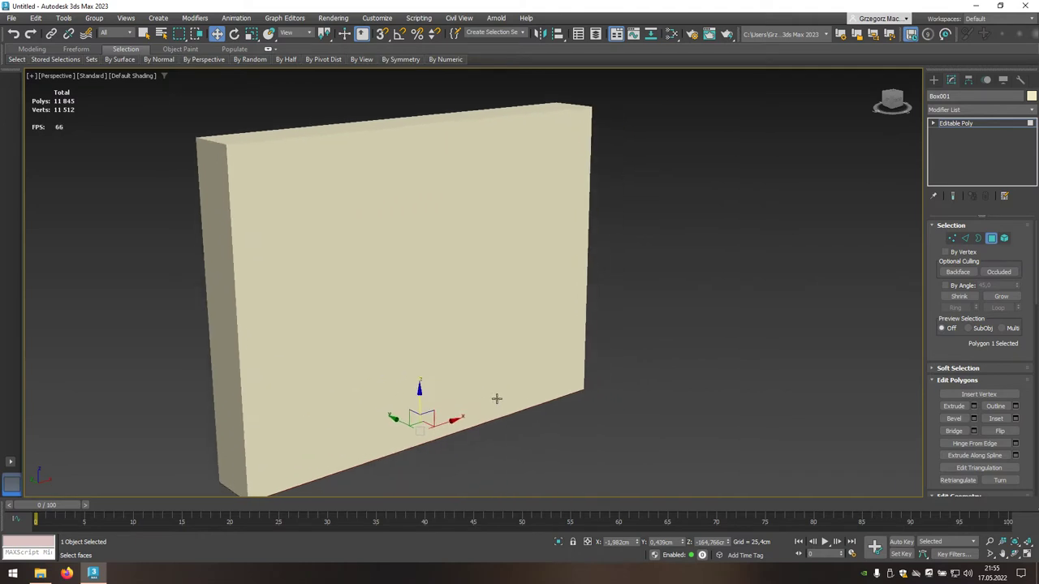
{"action": "scroll", "coordinate": [495, 399], "scroll_direction": "down", "scroll_amount": 3}
{"action": "left_click", "coordinate": [595, 304]}
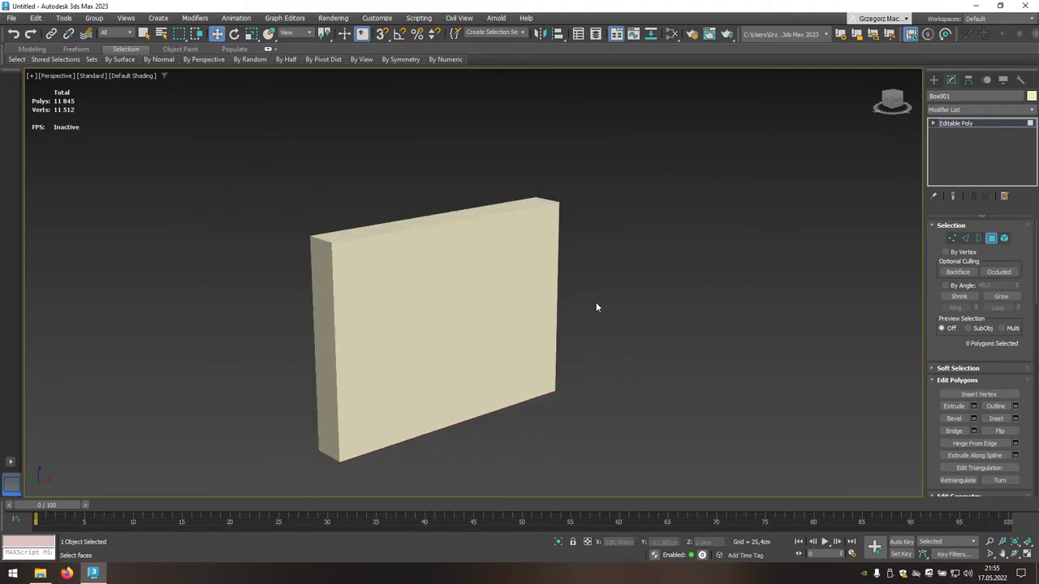
Add an Unwrap UVW modifier to Box001
{"action": "left_click", "coordinate": [990, 238]}
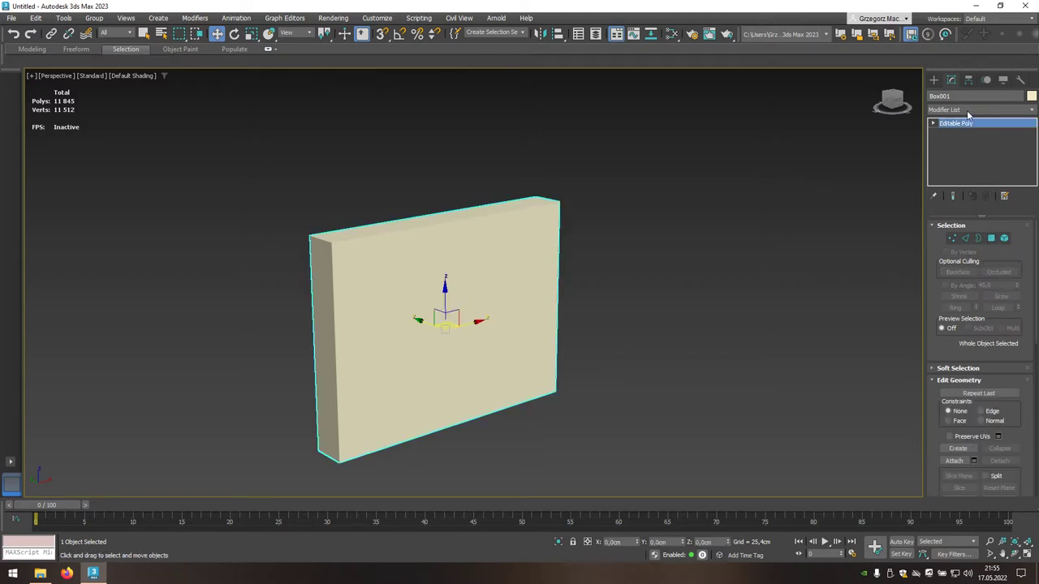
{"action": "left_click", "coordinate": [1033, 111]}
{"action": "scroll", "coordinate": [1035, 208], "scroll_direction": "down", "scroll_amount": 5}
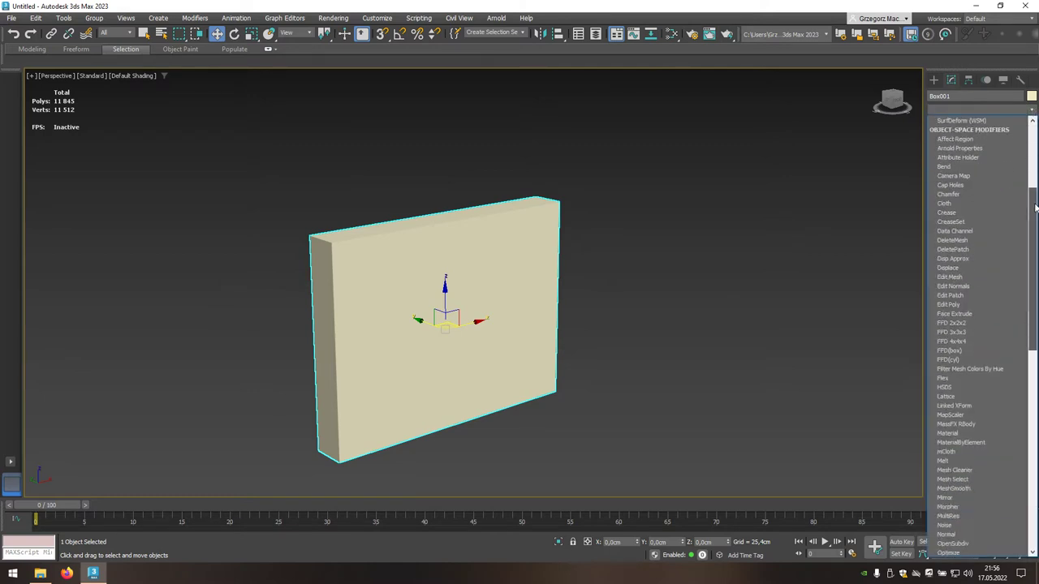
{"action": "left_click_drag", "start_coordinate": [1035, 208], "coordinate": [1036, 365]}
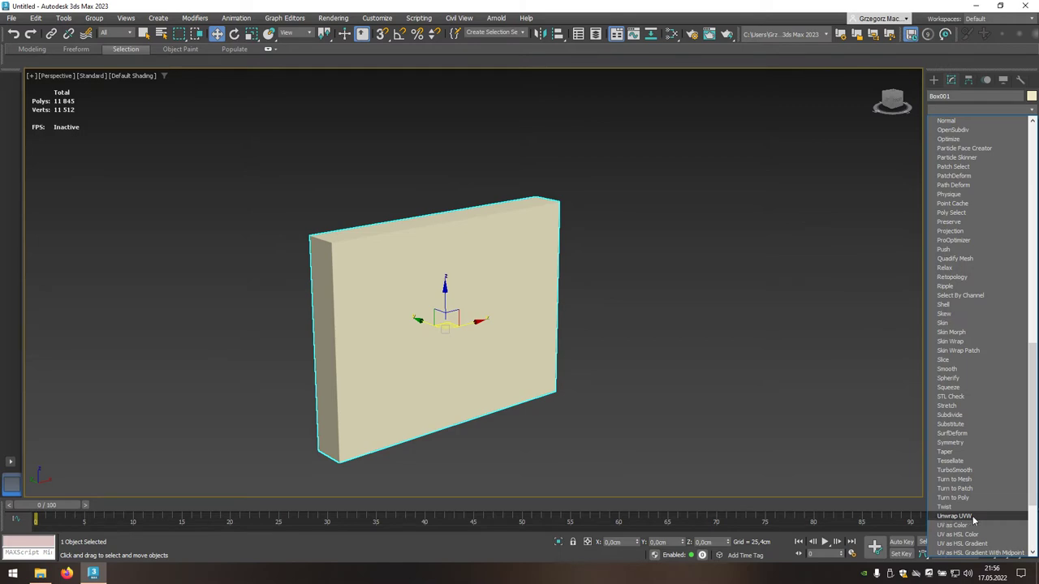
{"action": "left_click", "coordinate": [972, 516]}
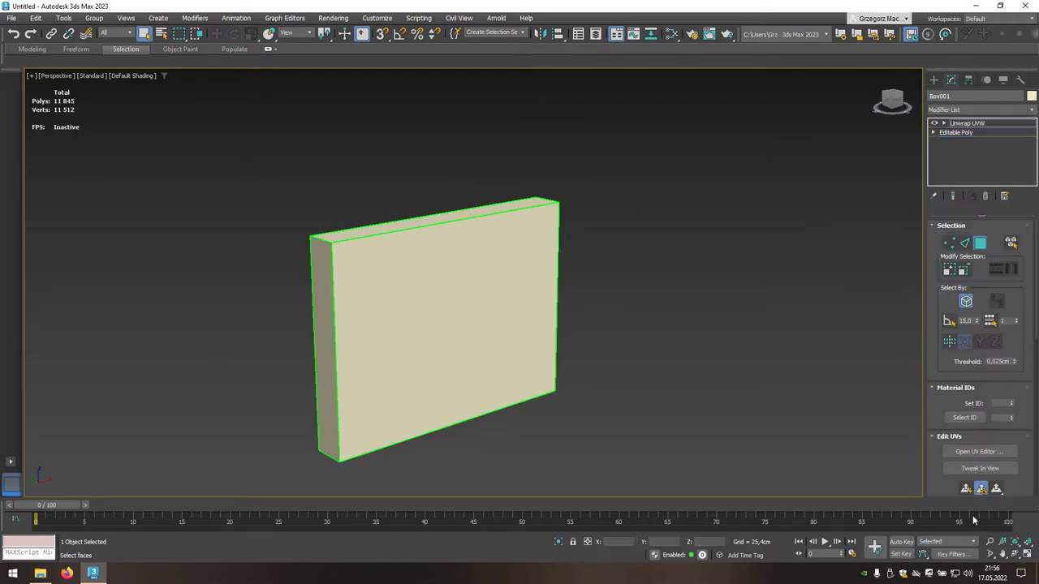
Flatten Mapping the UVs with default settings (45.0 angle threshold, 0.001 spacing)
{"action": "left_click", "coordinate": [962, 453]}
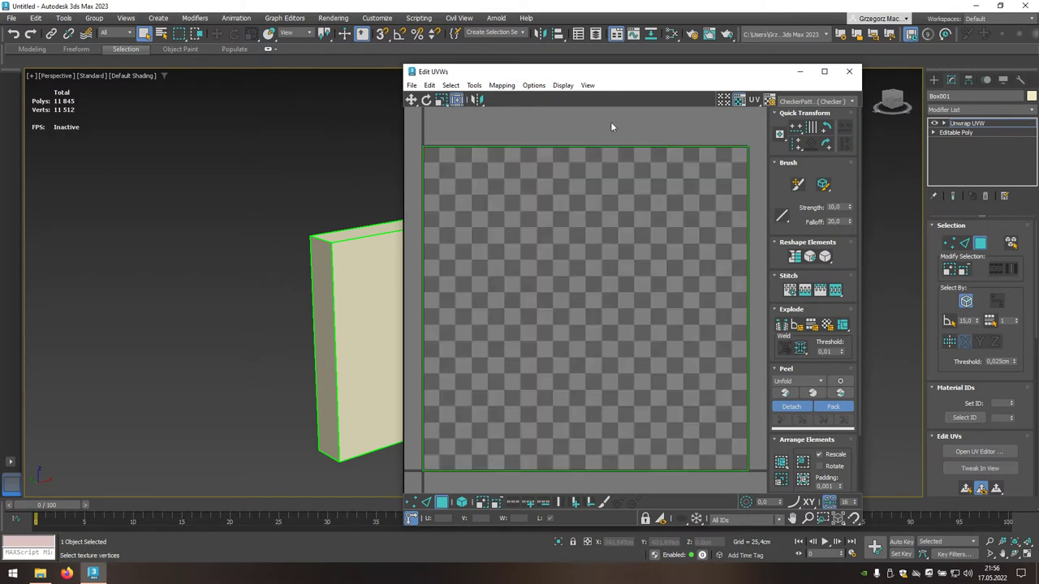
{"action": "left_click", "coordinate": [503, 87]}
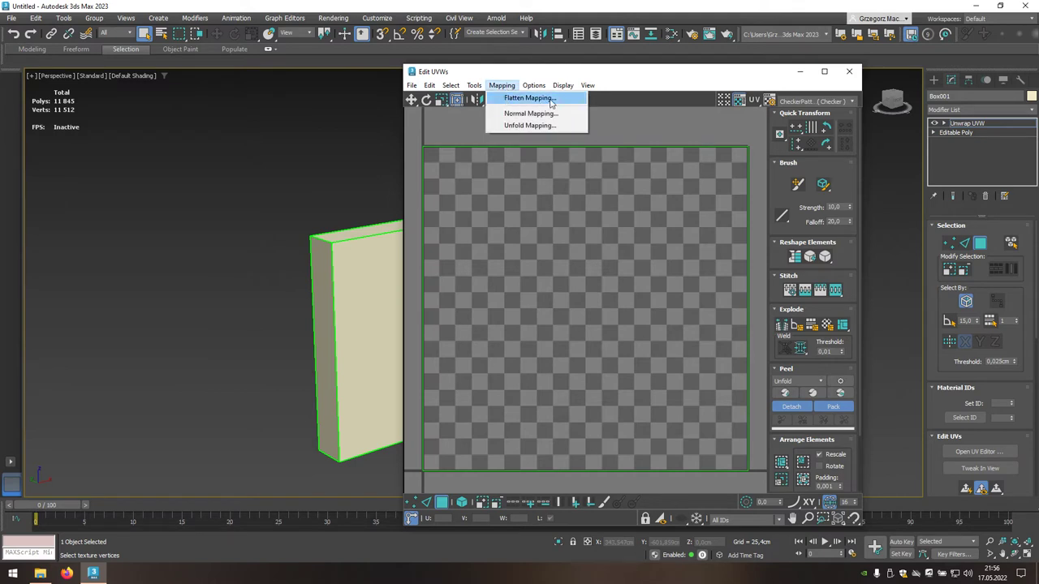
{"action": "left_click", "coordinate": [500, 98]}
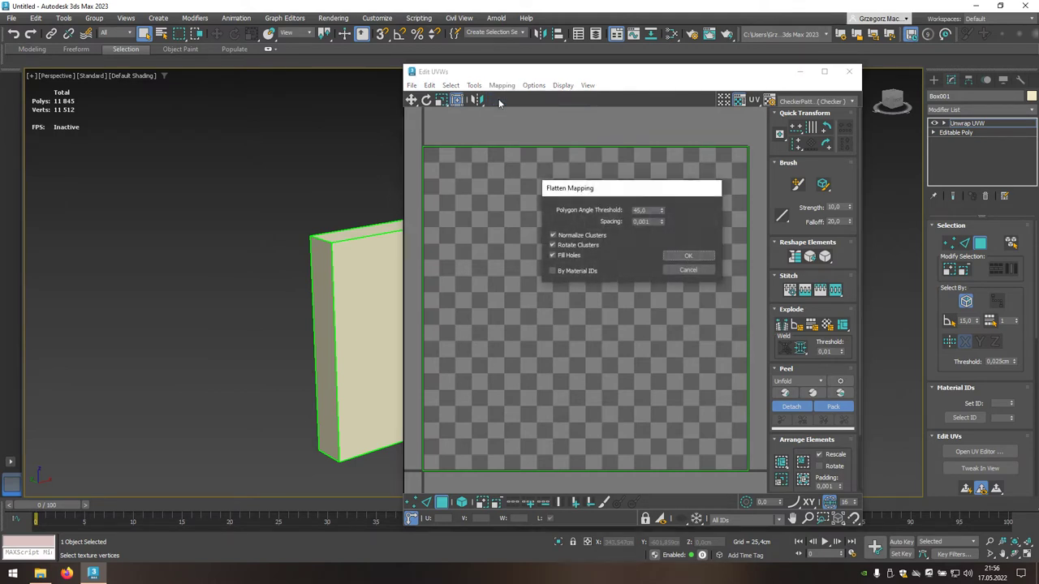
{"action": "left_click", "coordinate": [689, 258]}
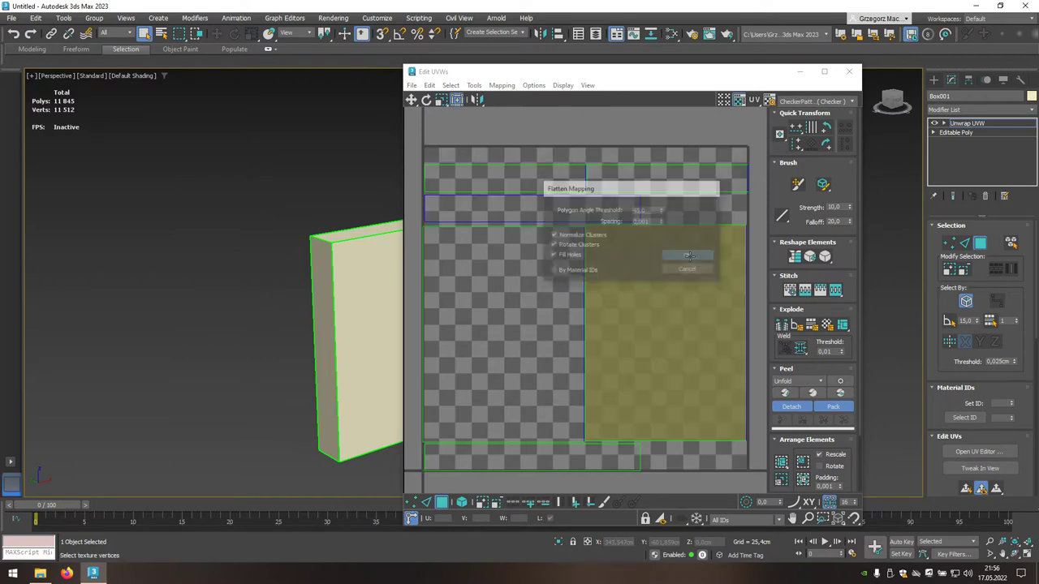
Stitch the top, left, right and bottom UV pieces onto the front cluster
{"action": "middle_click_drag", "start_coordinate": [360, 267], "coordinate": [163, 265]}
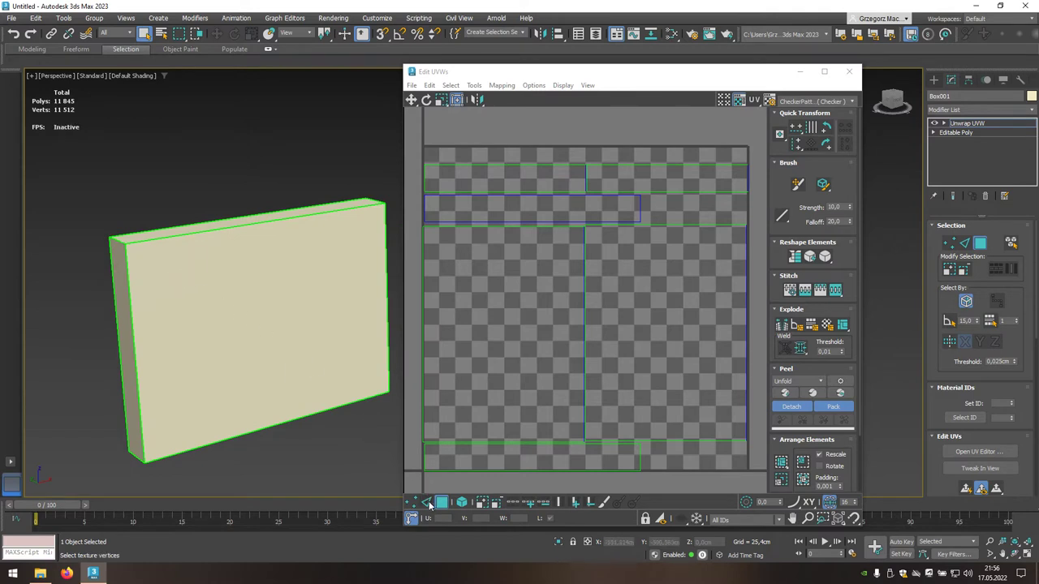
{"action": "left_click", "coordinate": [428, 504]}
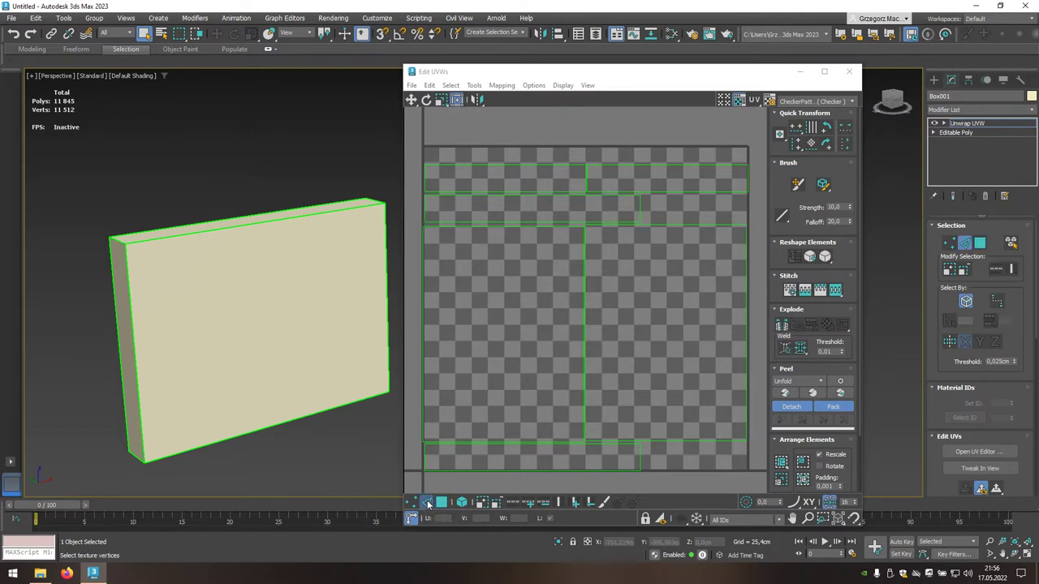
{"action": "left_click", "coordinate": [298, 217]}
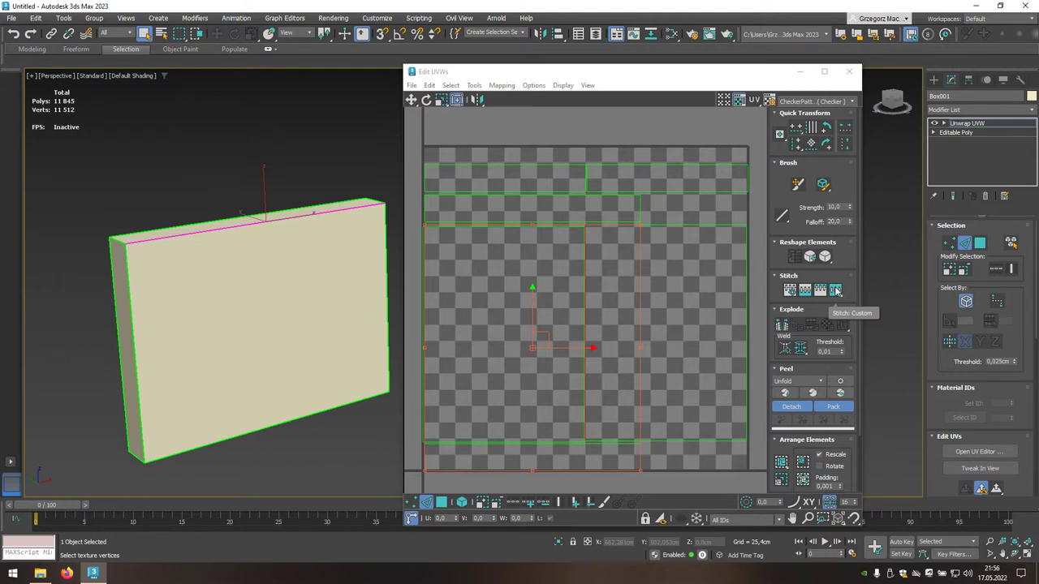
{"action": "left_click", "coordinate": [836, 291]}
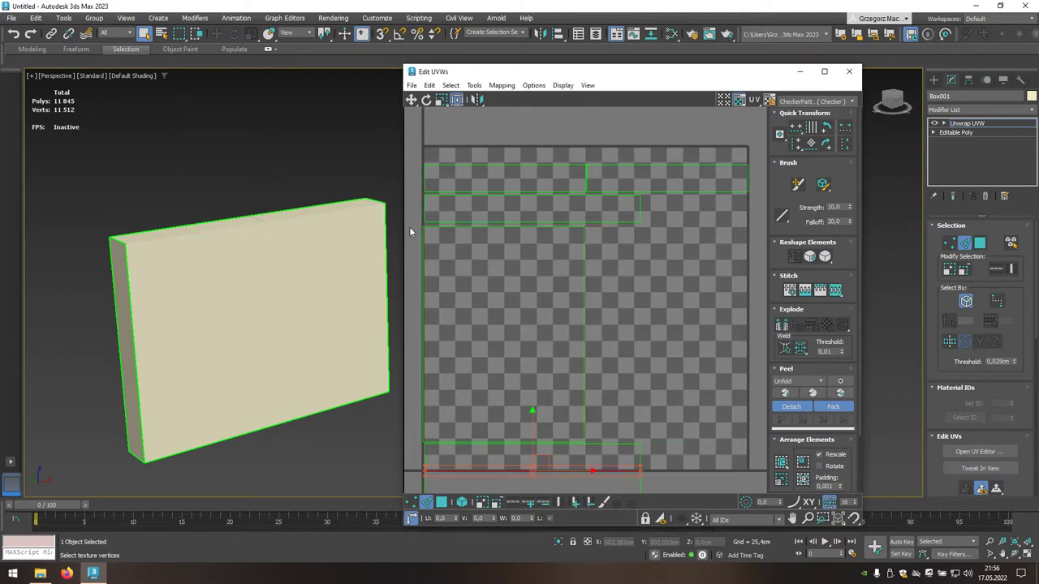
{"action": "left_click", "coordinate": [323, 204]}
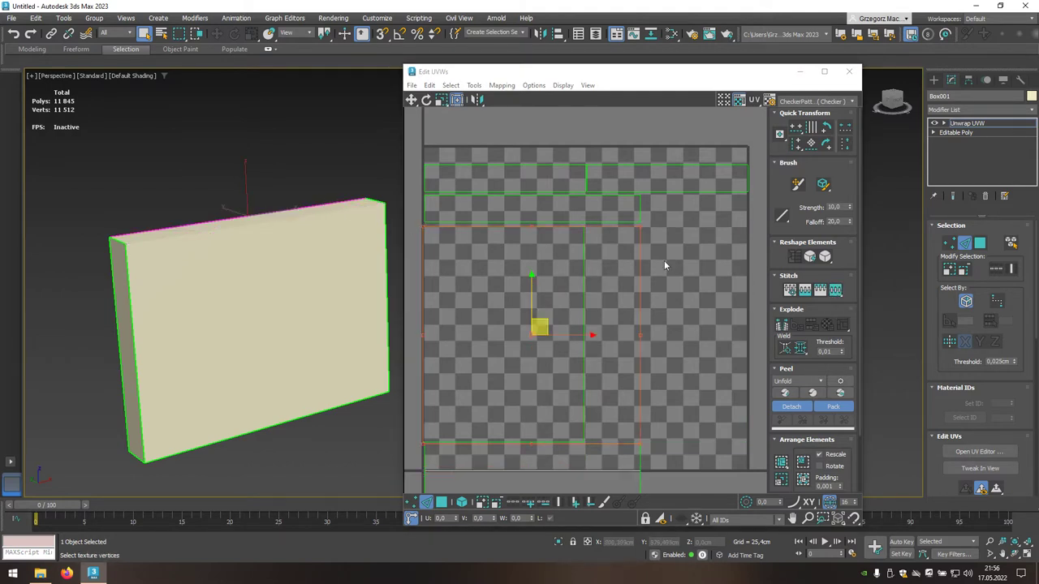
{"action": "left_click", "coordinate": [836, 291]}
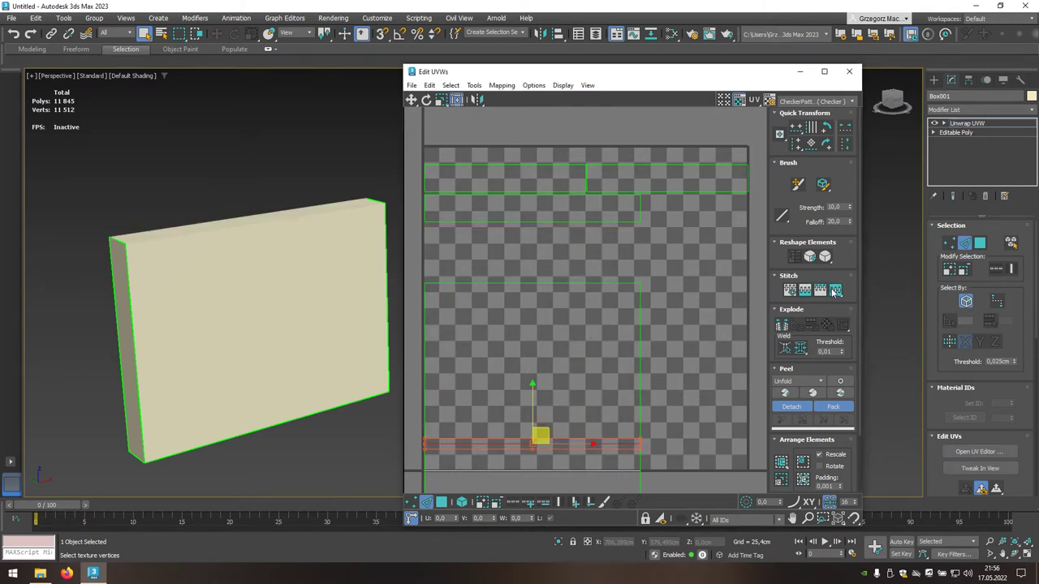
{"action": "left_click", "coordinate": [128, 292]}
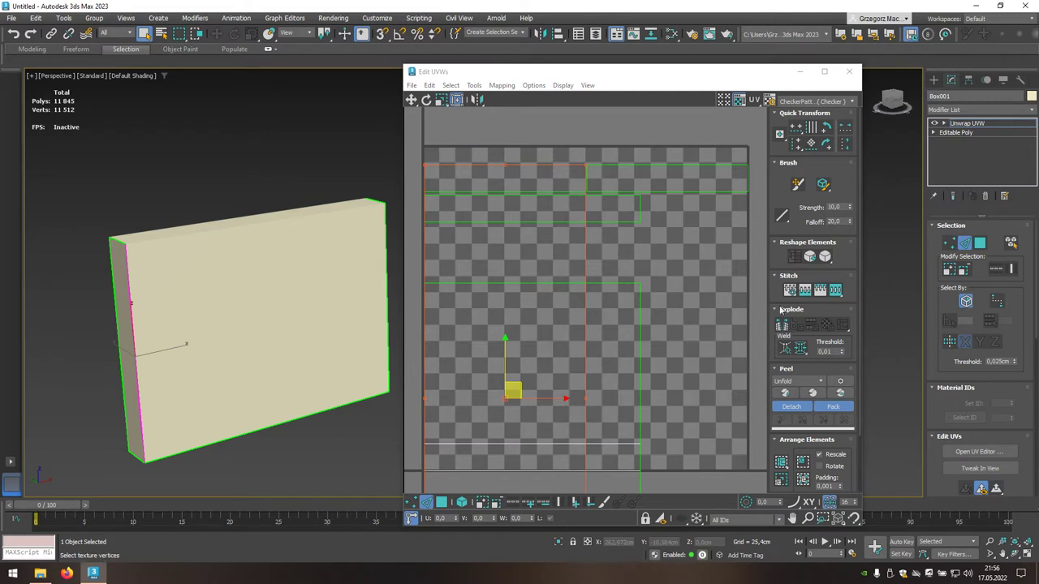
{"action": "left_click", "coordinate": [836, 294]}
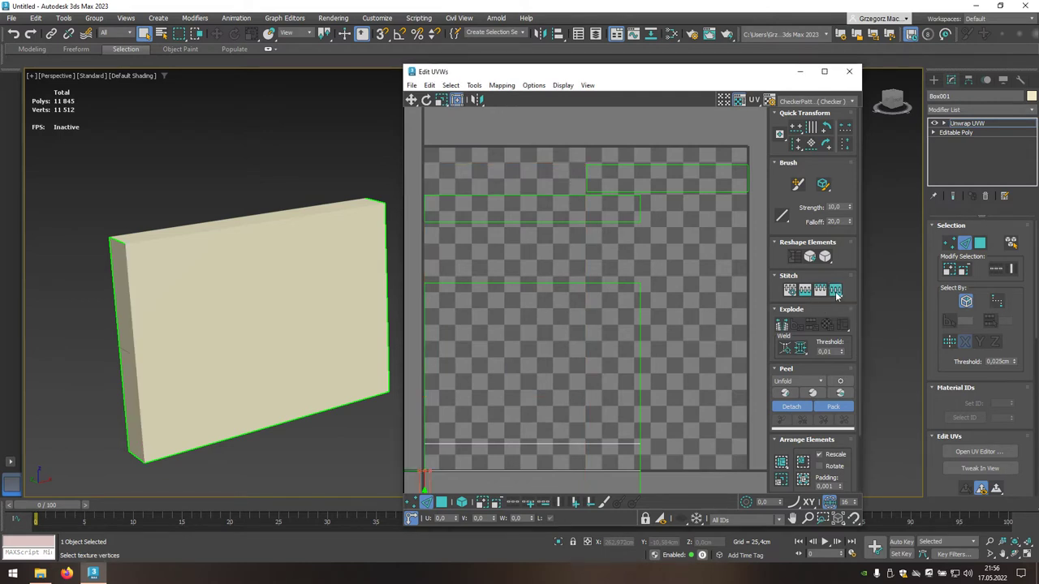
{"action": "left_click", "coordinate": [385, 285]}
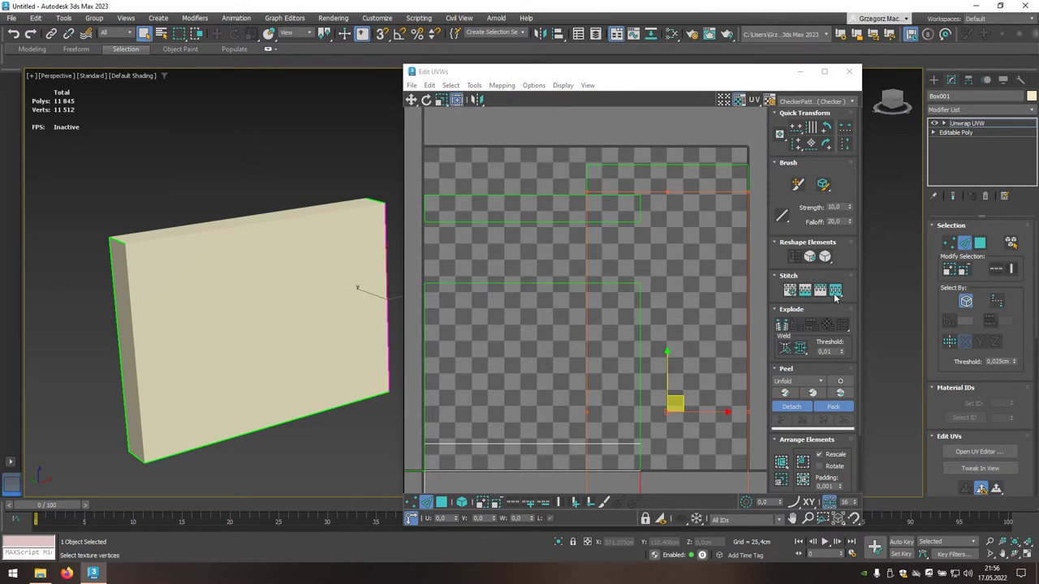
{"action": "left_click", "coordinate": [836, 294]}
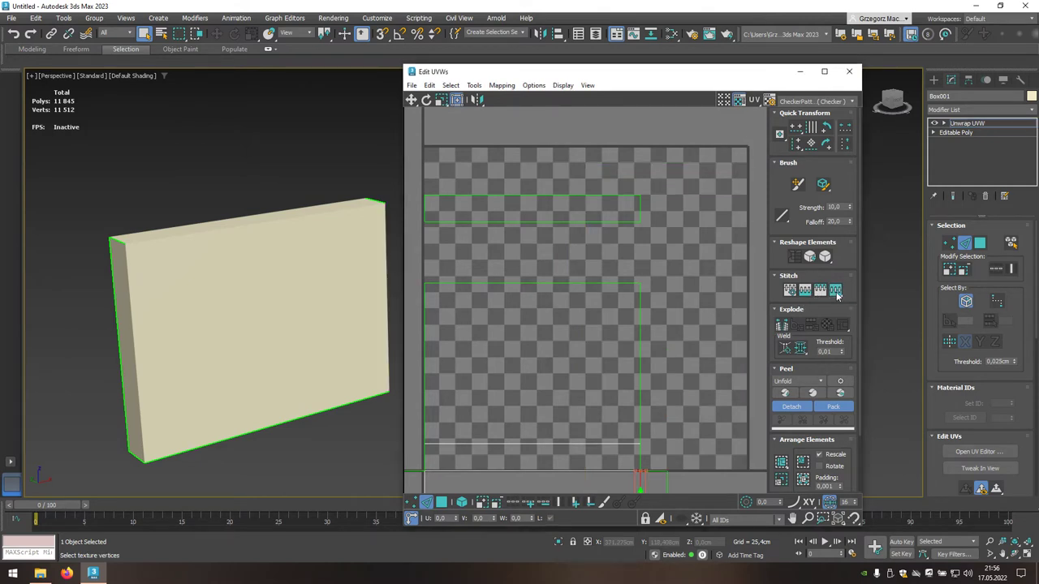
{"action": "left_click", "coordinate": [365, 398]}
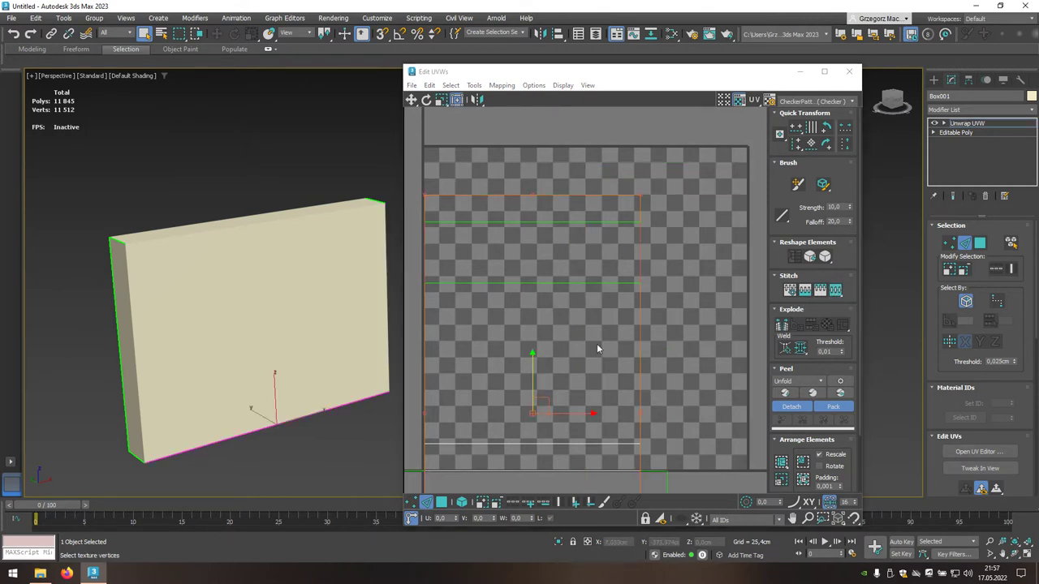
{"action": "left_click", "coordinate": [836, 293]}
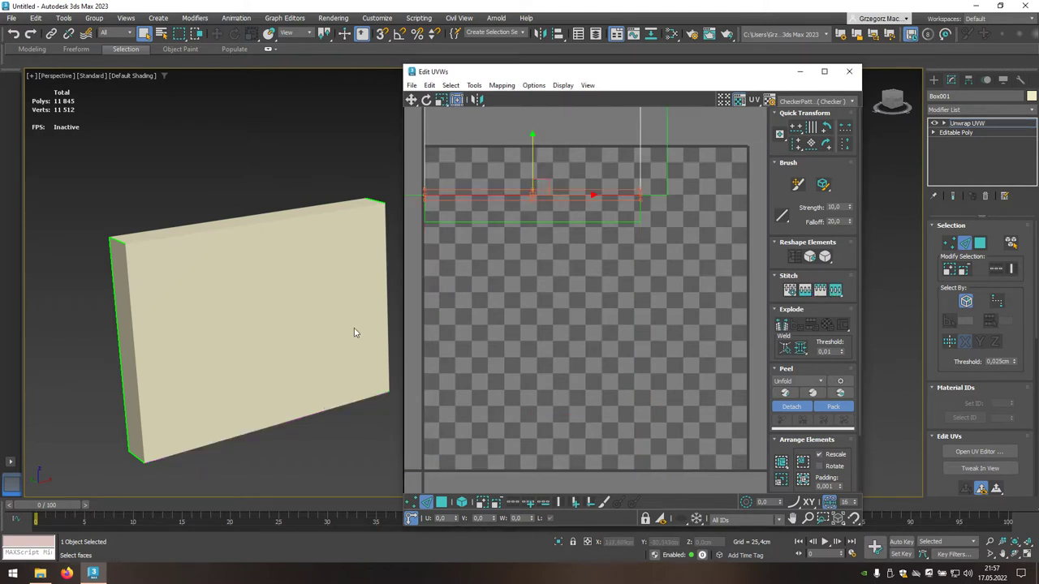
Pack Normalize the UV shells into the 0–1 square and close the UV editor
{"action": "mouse_move", "coordinate": [318, 337]}
{"action": "middle_mouse_down", "text": "alt"}
{"action": "mouse_move", "coordinate": [324, 357]}
{"action": "mouse_move", "coordinate": [301, 362]}
{"action": "mouse_move", "coordinate": [173, 331]}
{"action": "mouse_move", "coordinate": [216, 317]}
{"action": "mouse_move", "coordinate": [307, 342]}
{"action": "middle_mouse_up", "text": "alt"}
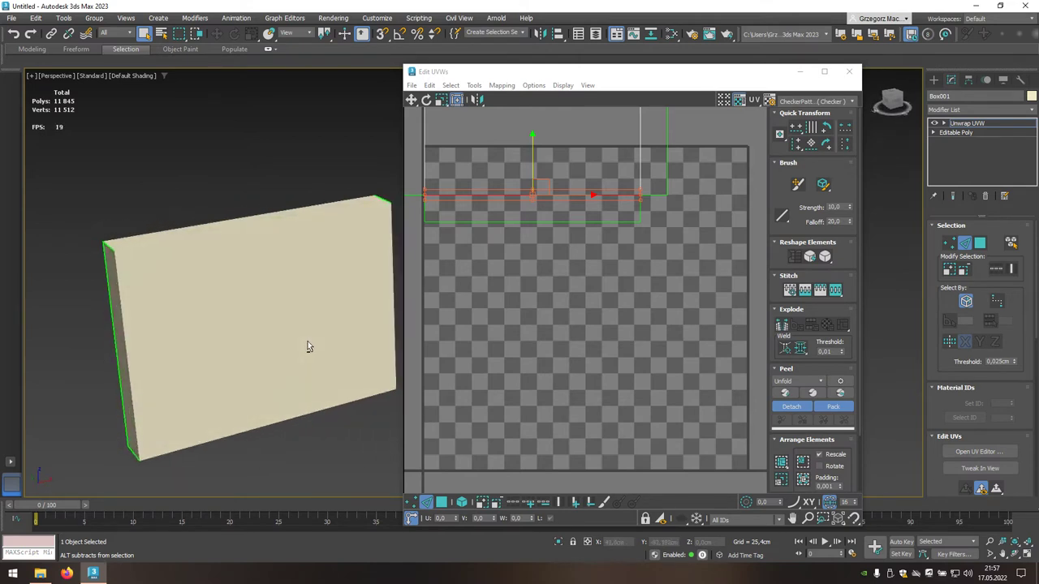
{"action": "left_click", "coordinate": [560, 328]}
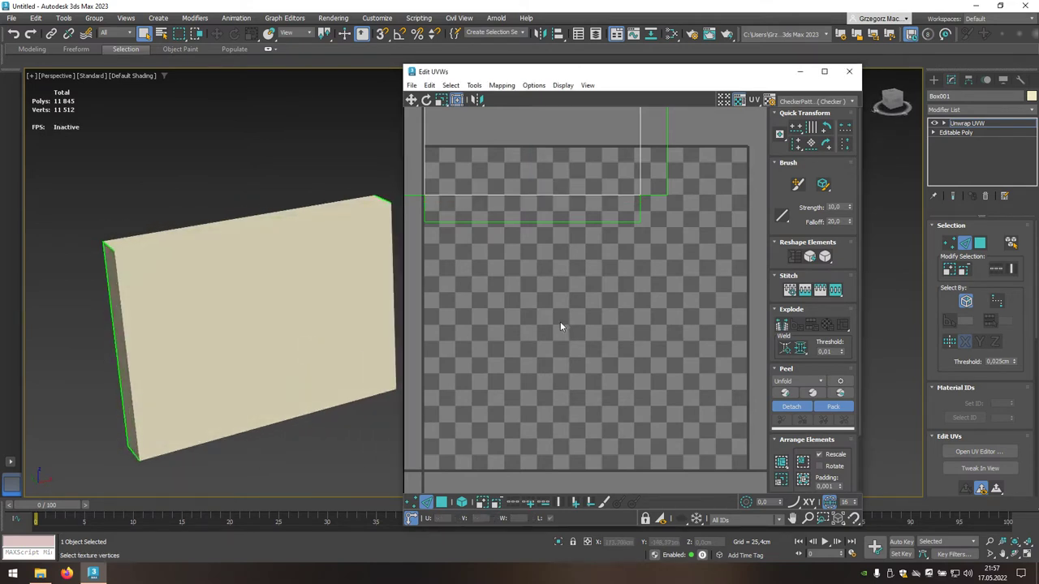
{"action": "scroll", "coordinate": [561, 324], "scroll_direction": "down", "scroll_amount": 4}
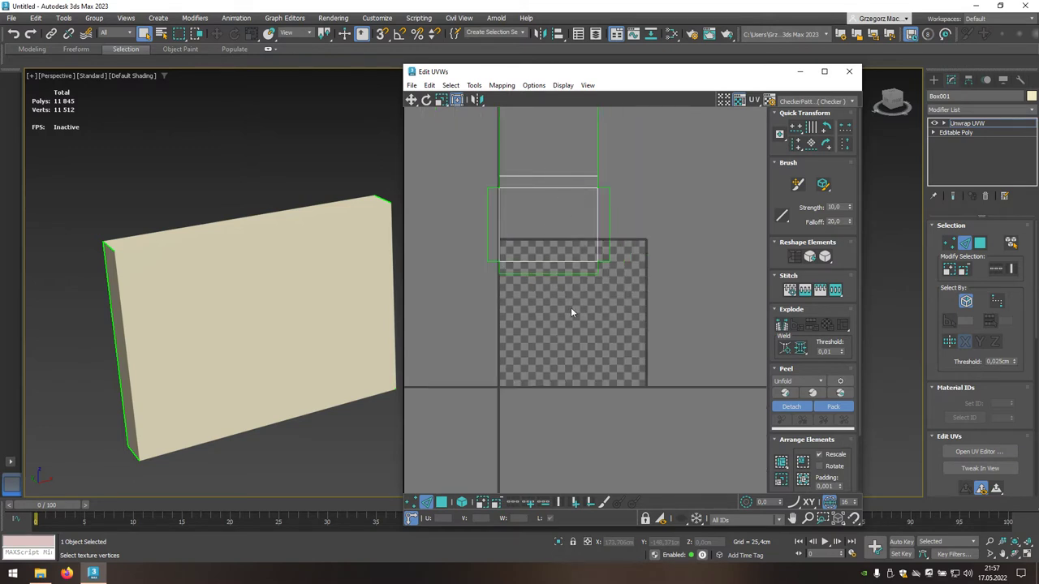
{"action": "left_click", "coordinate": [804, 483]}
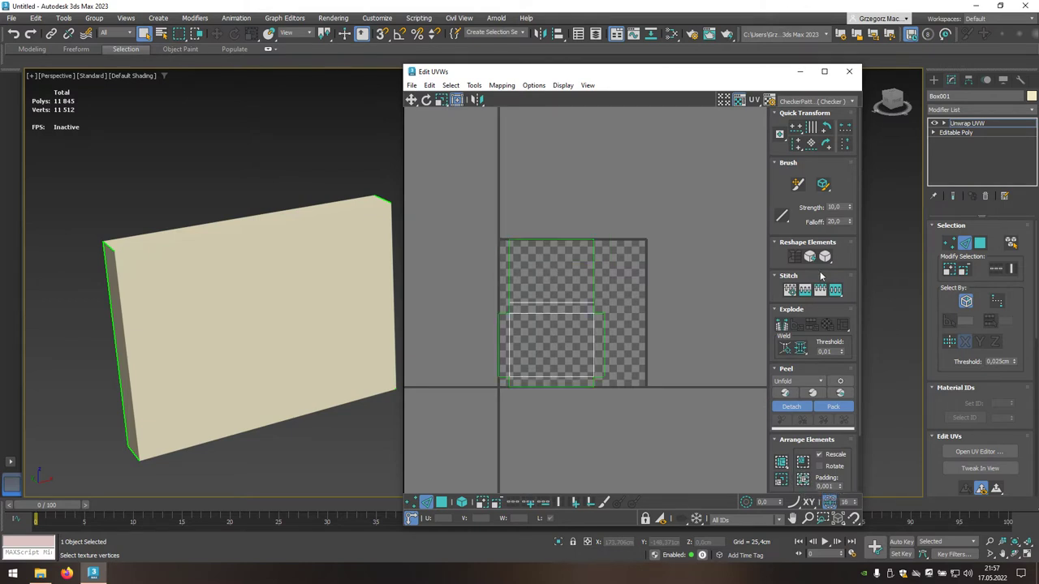
{"action": "left_click", "coordinate": [849, 73]}
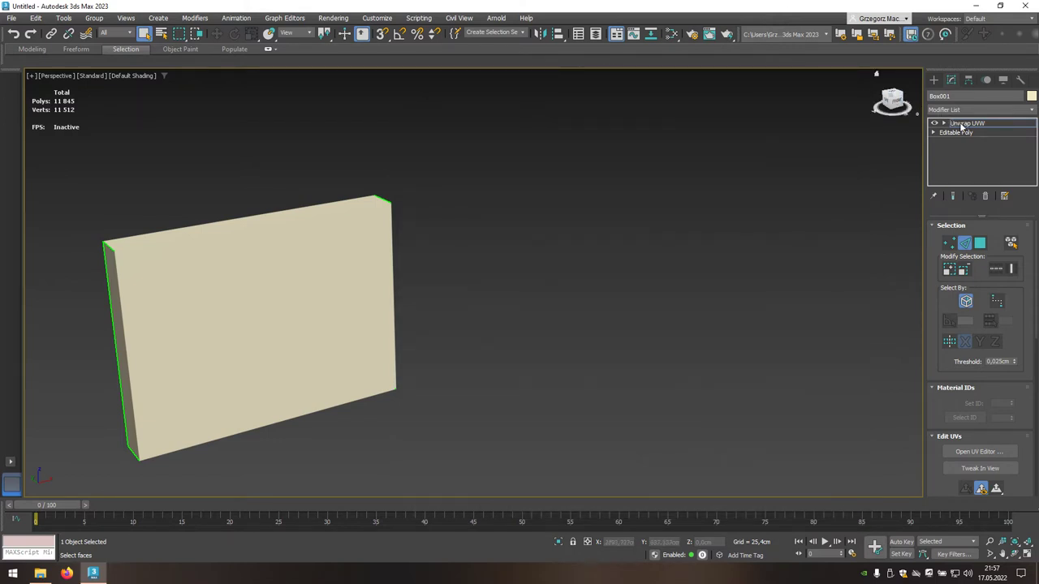
Collapse the Unwrap UVW stack into an Editable Poly, then frame and reselect Box001
{"action": "right_click", "coordinate": [990, 126]}
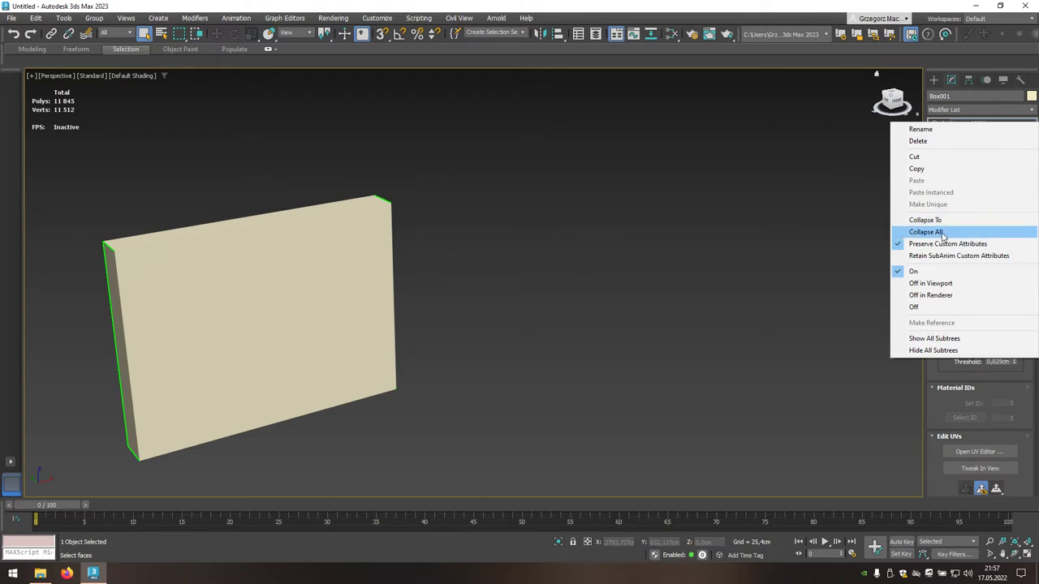
{"action": "left_click", "coordinate": [943, 233]}
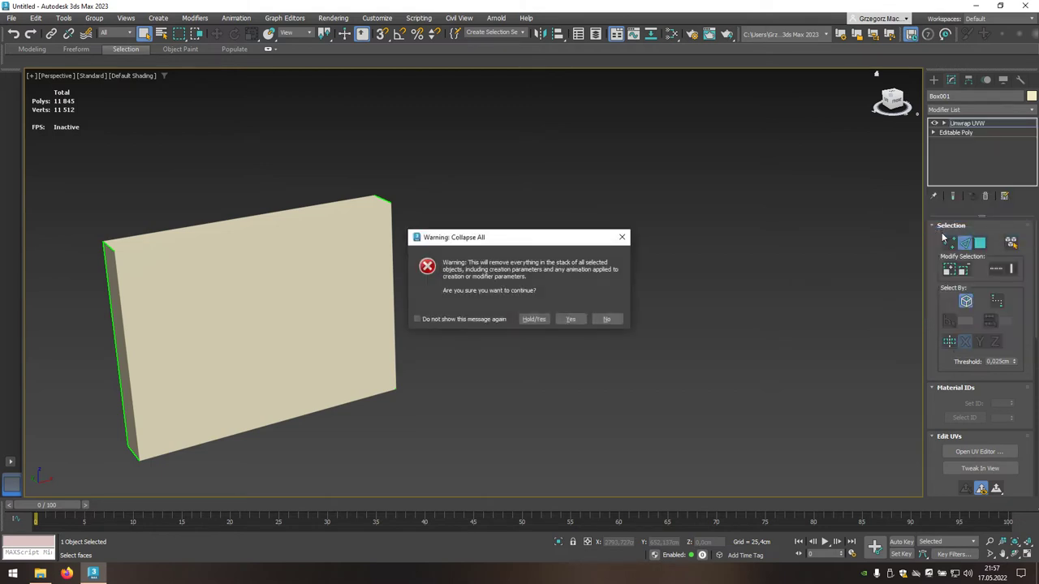
{"action": "left_click", "coordinate": [571, 320]}
{"action": "left_click", "coordinate": [573, 322]}
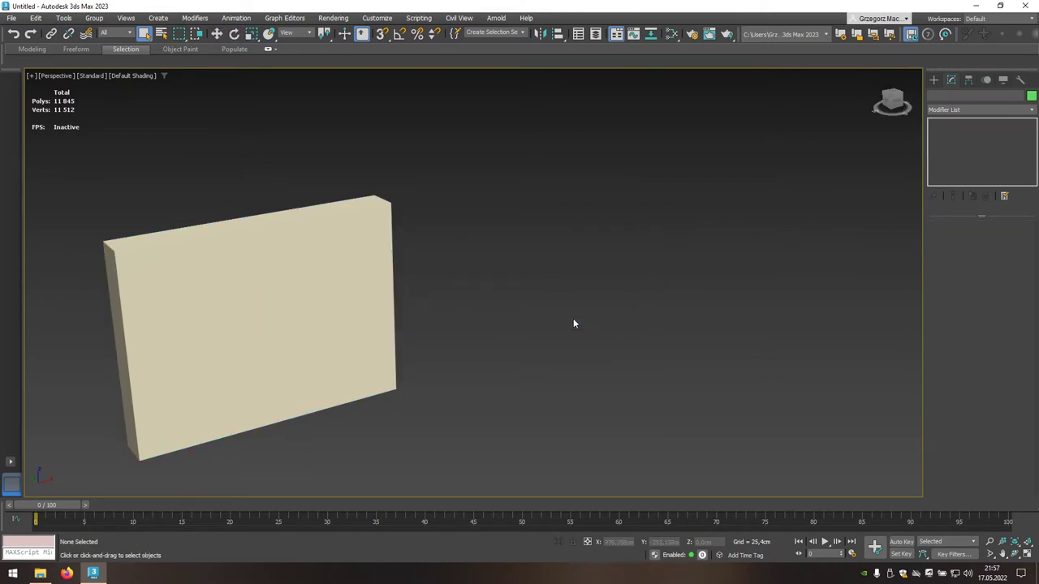
{"action": "key", "text": "z"}
{"action": "left_click", "coordinate": [573, 322]}
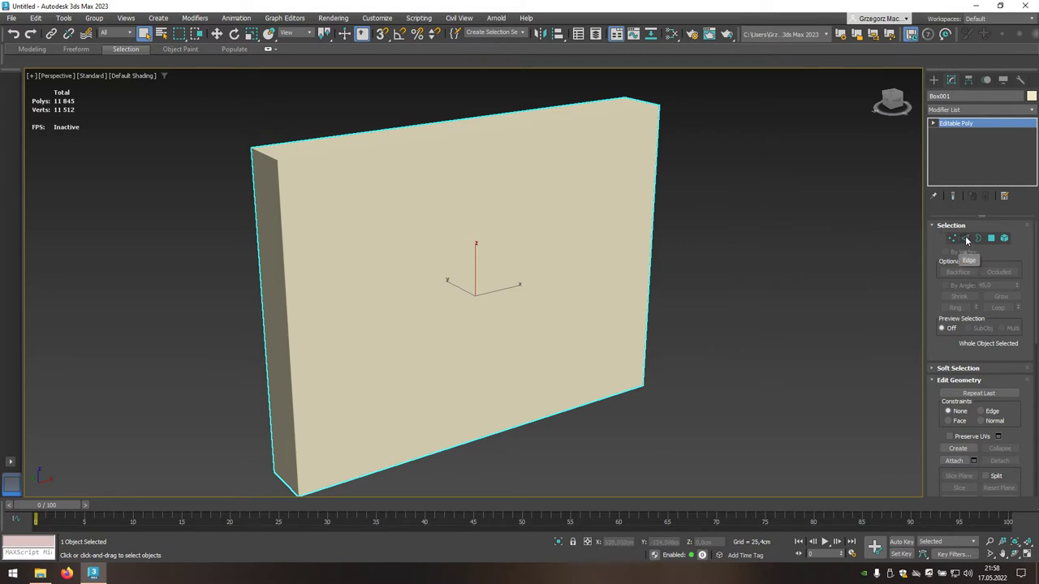
Apply a 2 cm Quad chamfer with reduced tension to all 12 edges of Box001
{"action": "left_click", "coordinate": [965, 240]}
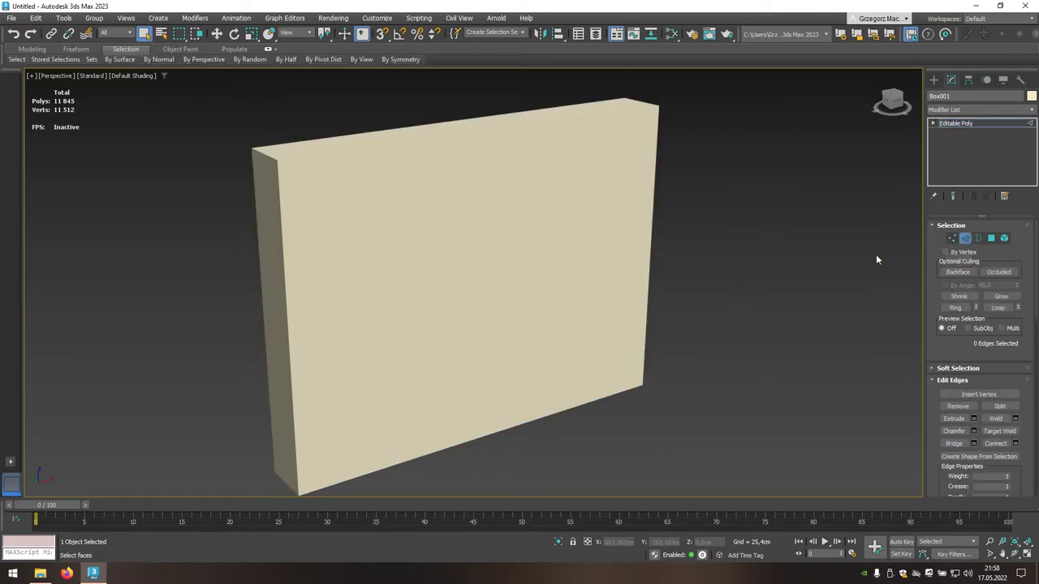
{"action": "key", "text": "ctrl+a"}
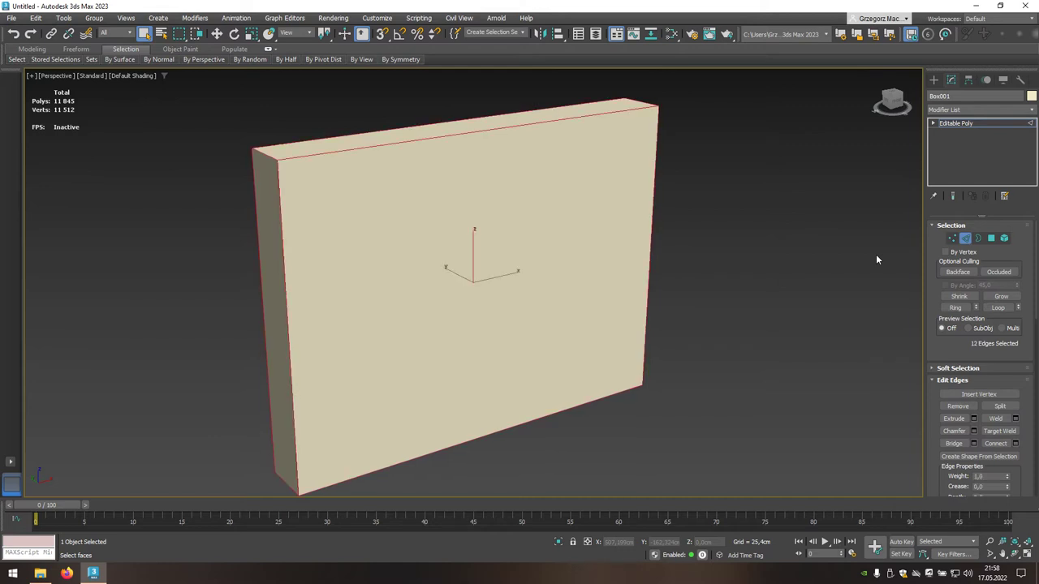
{"action": "left_click", "coordinate": [974, 430]}
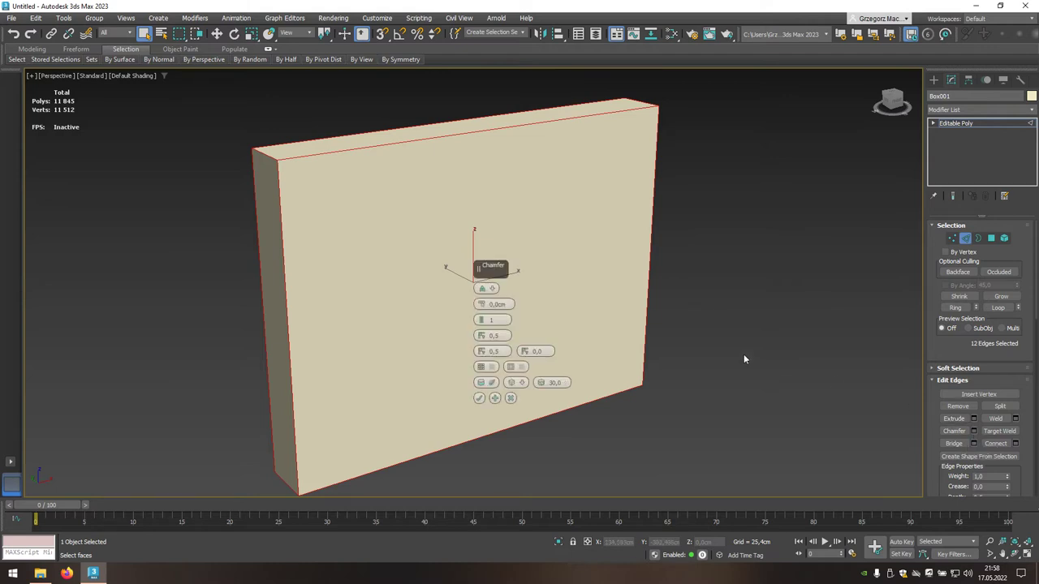
{"action": "left_click", "coordinate": [492, 291]}
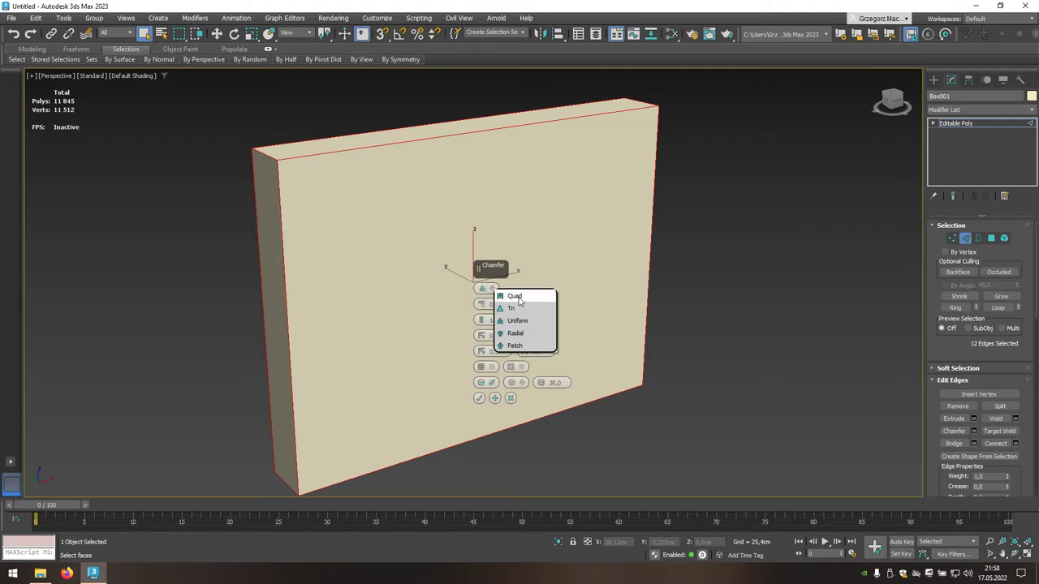
{"action": "left_click", "coordinate": [519, 299]}
{"action": "double_click", "coordinate": [500, 305]}
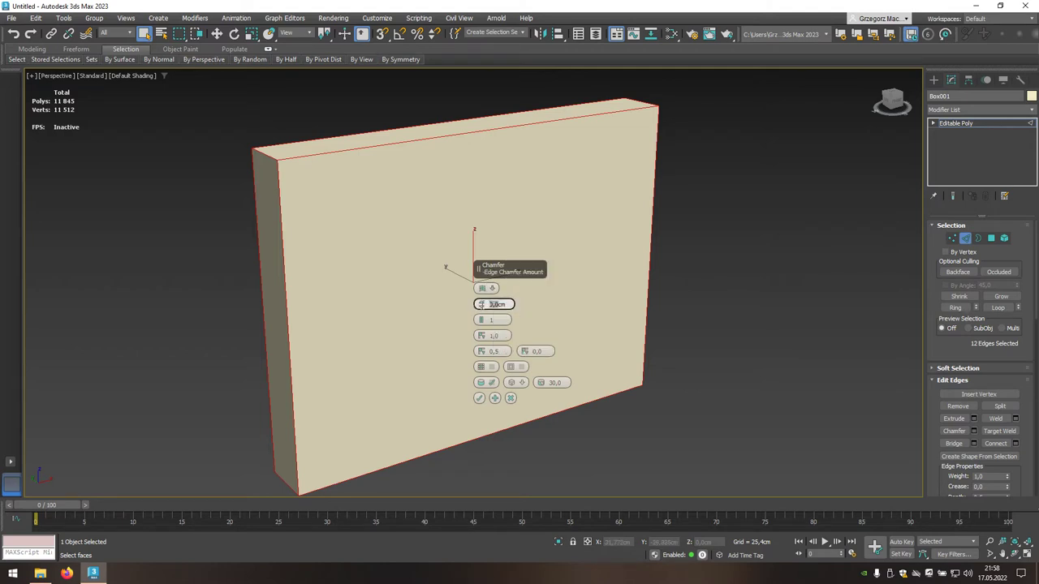
{"action": "type", "text": "2"}
{"action": "key", "text": "Return"}
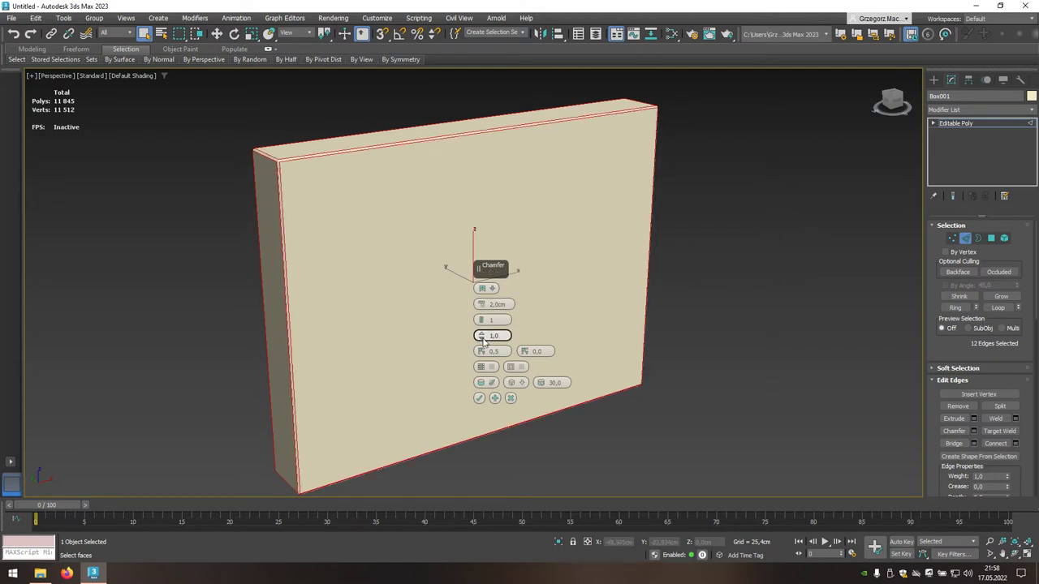
{"action": "left_click_drag", "start_coordinate": [482, 340], "coordinate": [467, 489]}
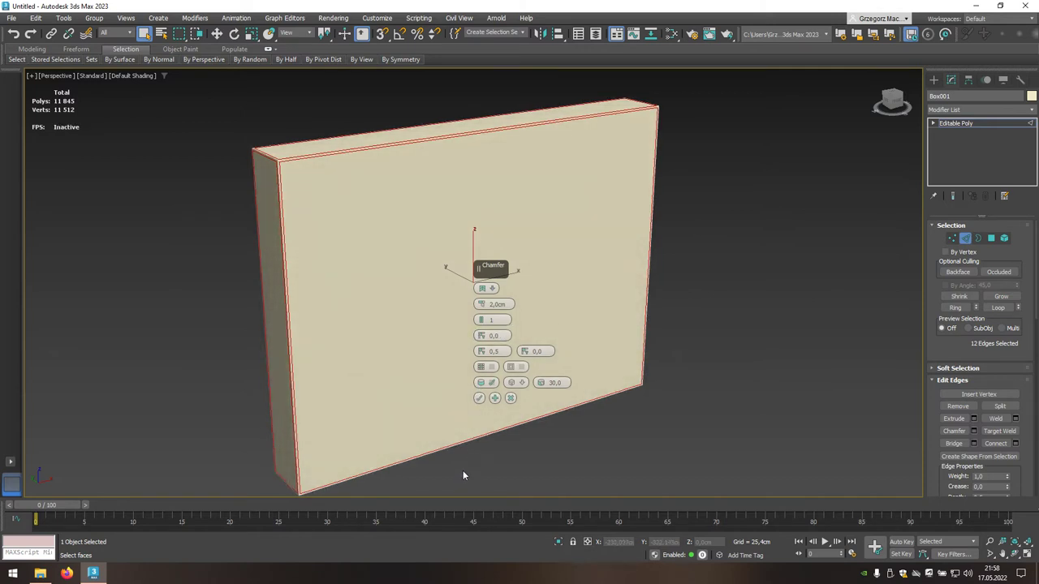
{"action": "left_click", "coordinate": [479, 399]}
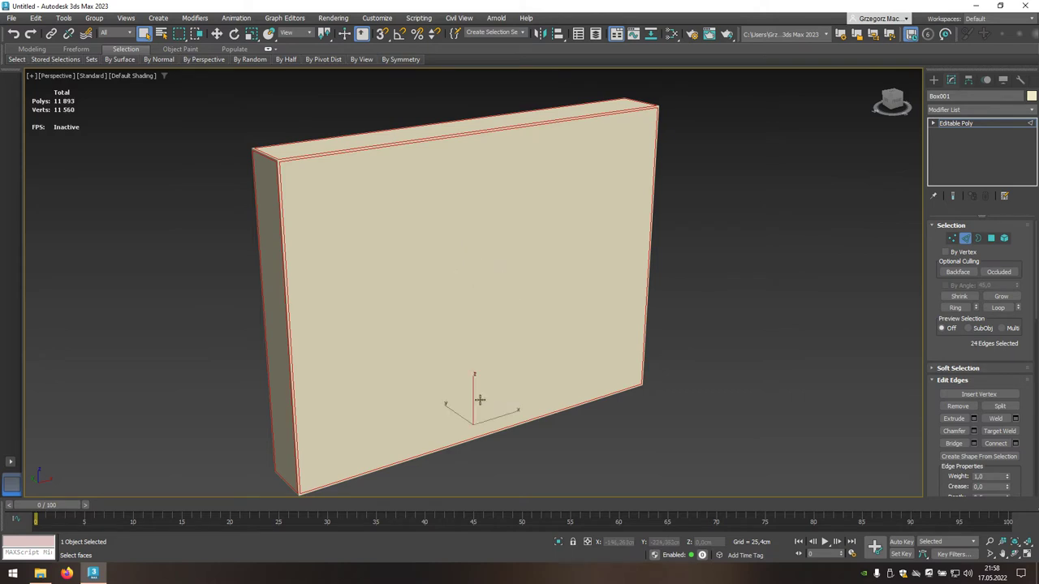
{"action": "left_click", "coordinate": [966, 239]}
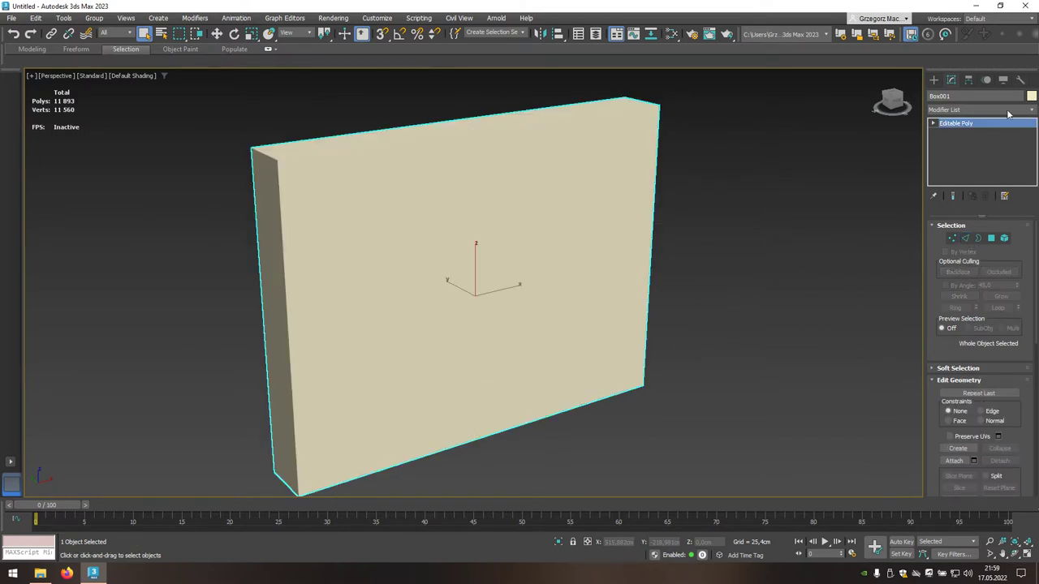
Add a Projection modifier with Radiator as reference geometry and its cage shown shaded
{"action": "left_click", "coordinate": [1032, 111]}
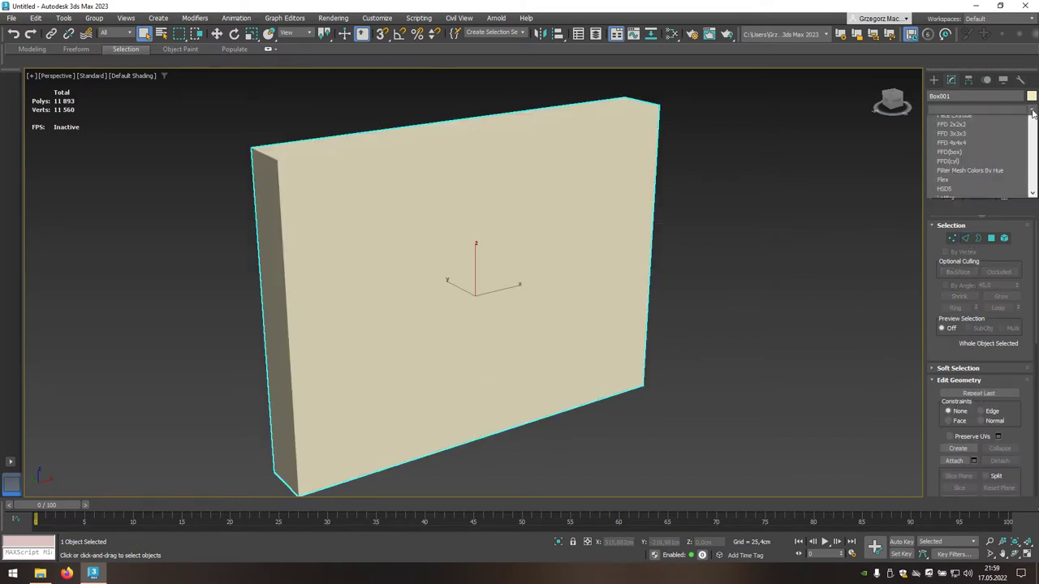
{"action": "left_click_drag", "start_coordinate": [1032, 123], "coordinate": [1033, 310]}
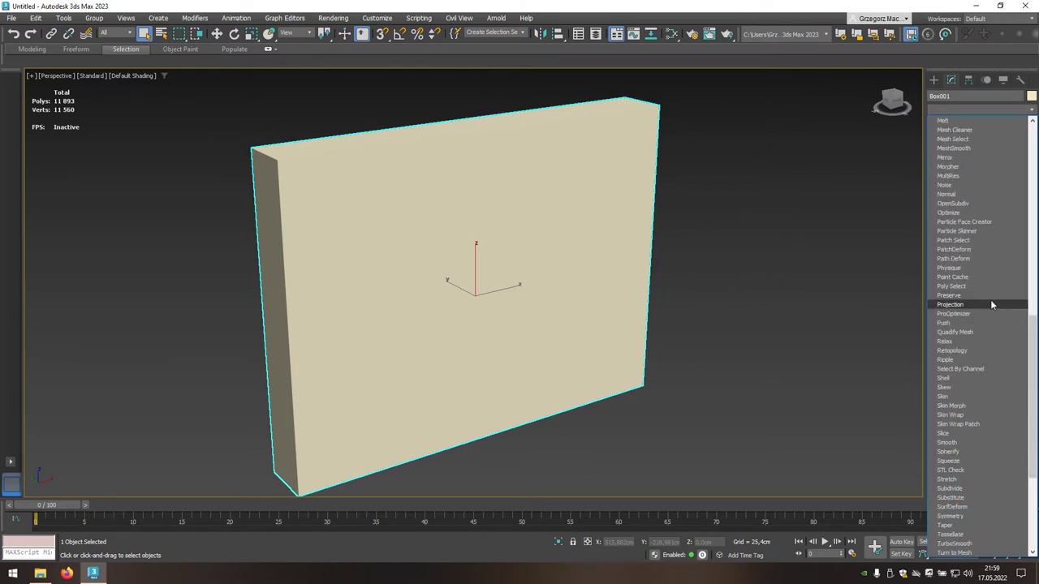
{"action": "left_click", "coordinate": [935, 305]}
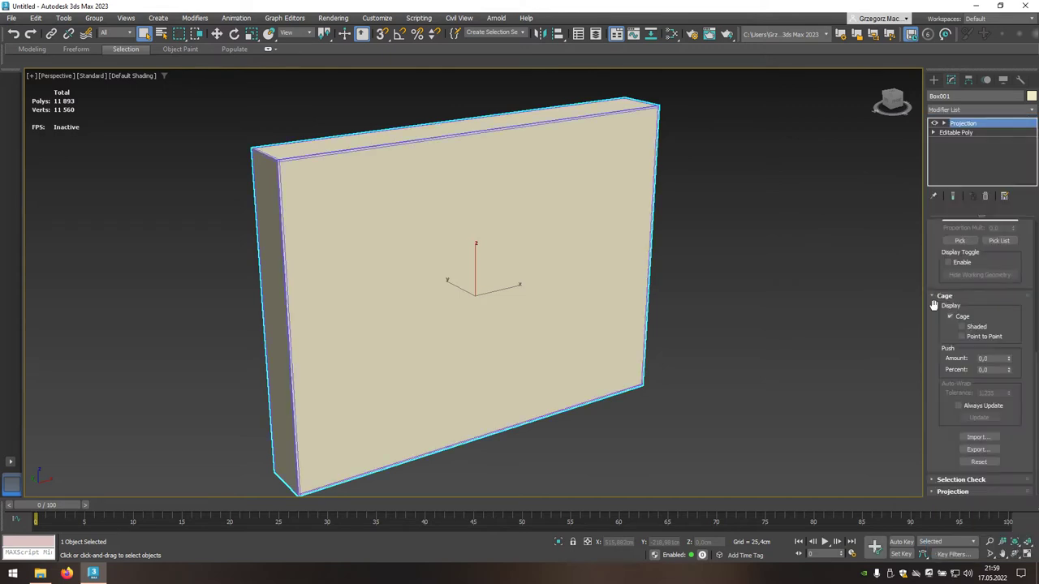
{"action": "left_click_drag", "start_coordinate": [933, 249], "coordinate": [933, 377]}
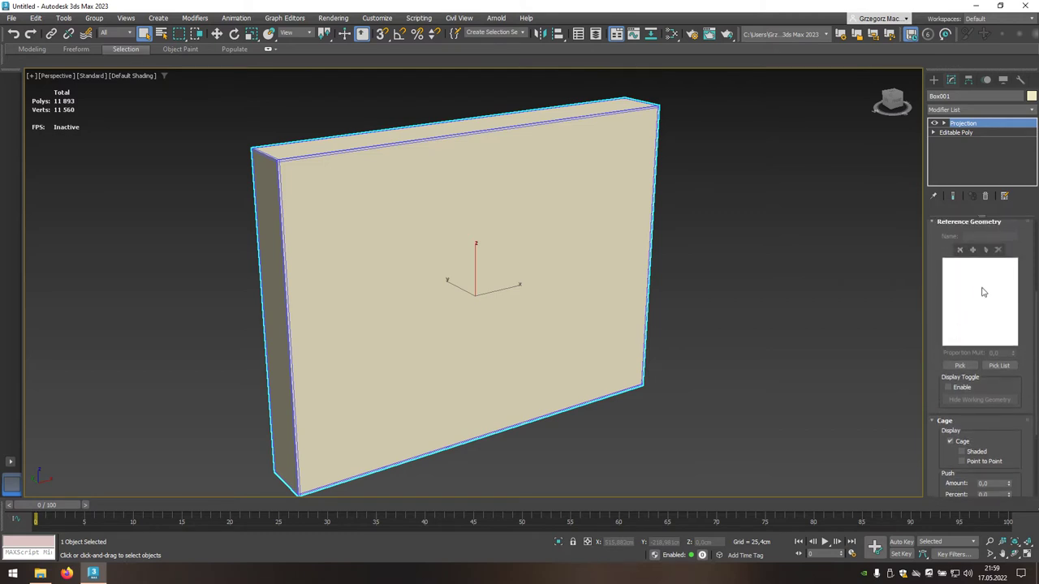
{"action": "left_click", "coordinate": [998, 367]}
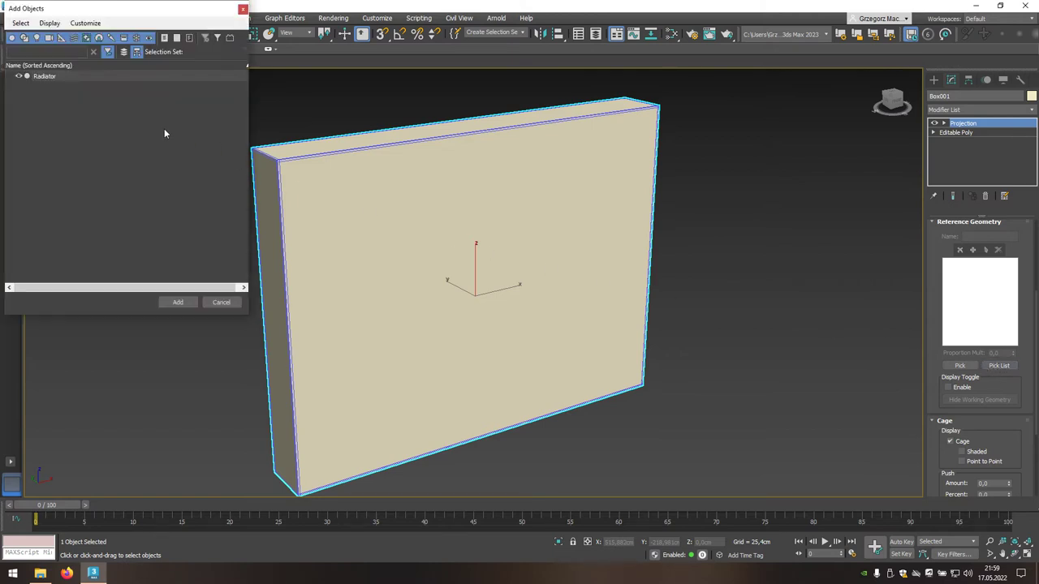
{"action": "left_click", "coordinate": [90, 77]}
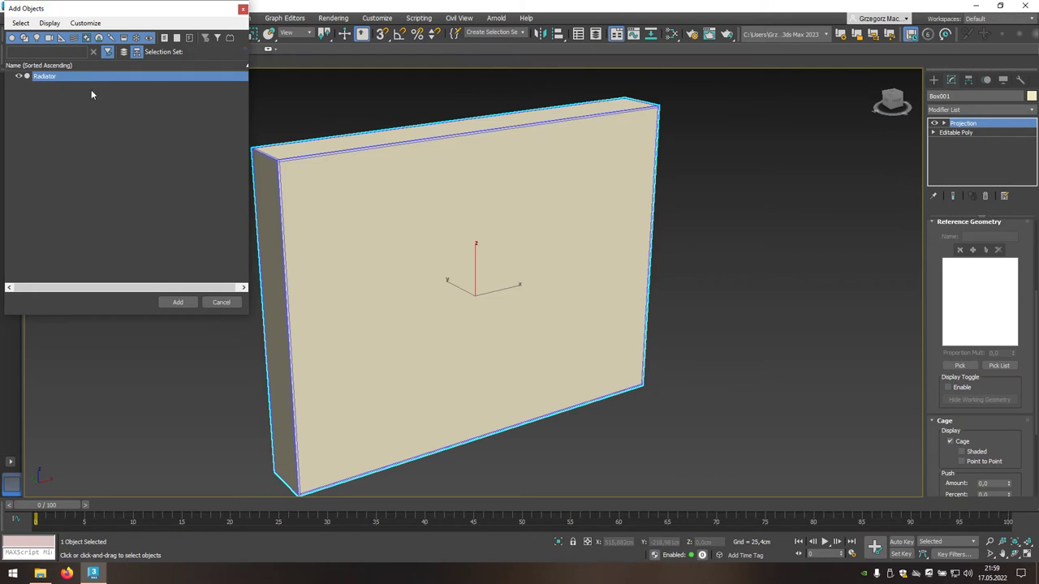
{"action": "left_click", "coordinate": [176, 303]}
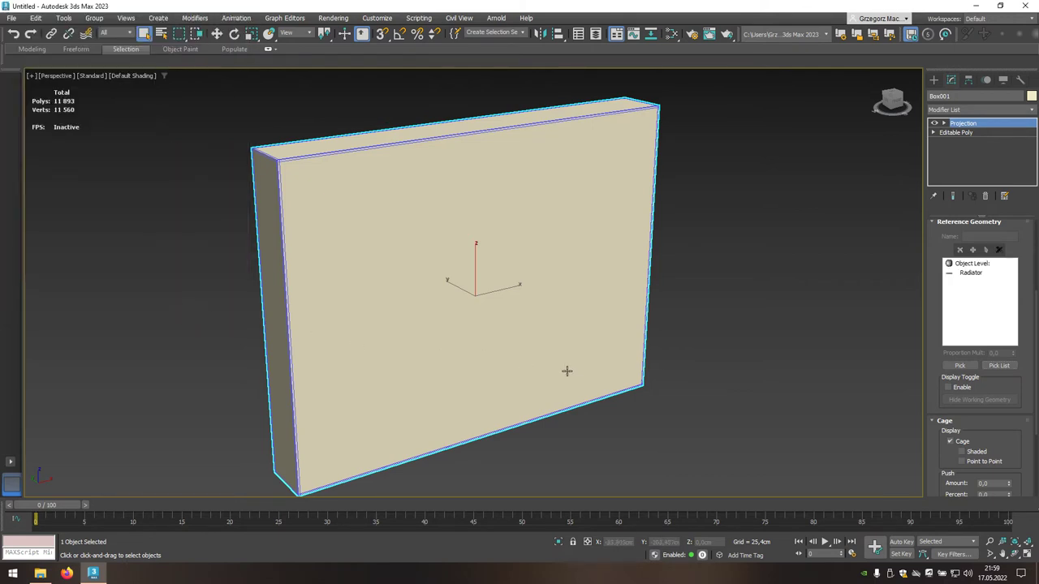
{"action": "left_click_drag", "start_coordinate": [932, 457], "coordinate": [931, 394]}
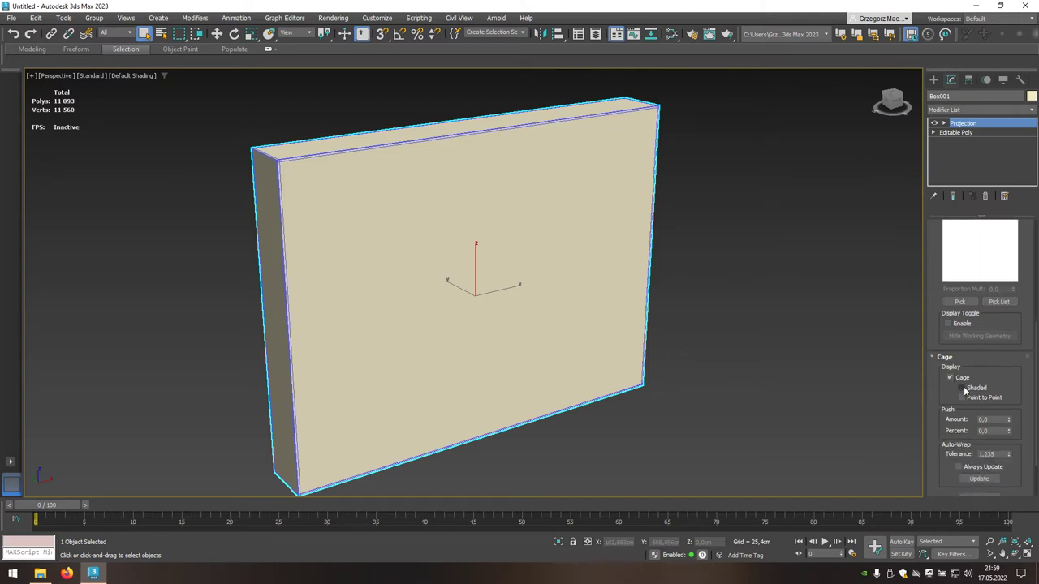
{"action": "left_click", "coordinate": [962, 388]}
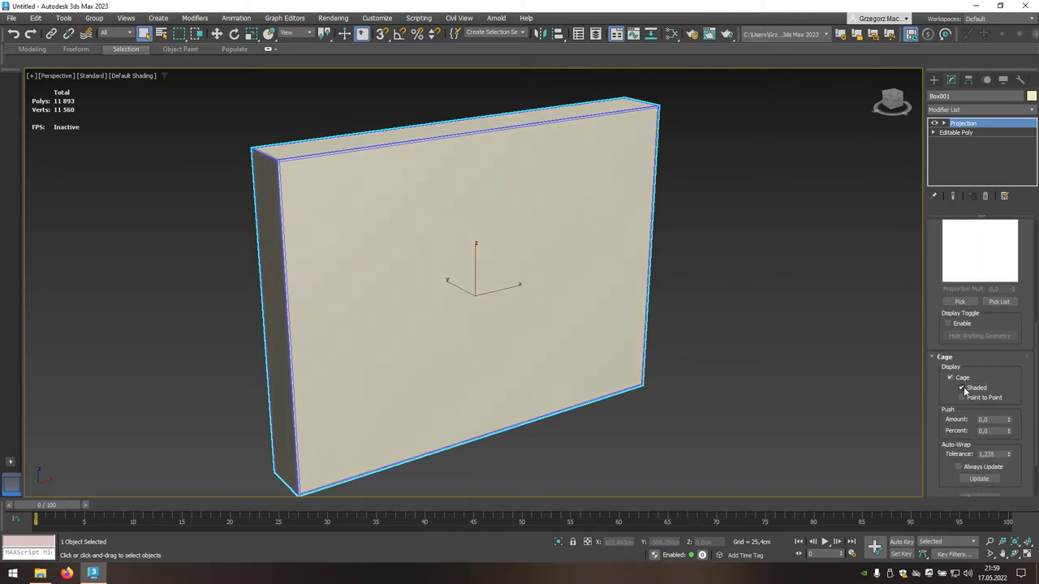
{"action": "key", "text": "alt+w"}
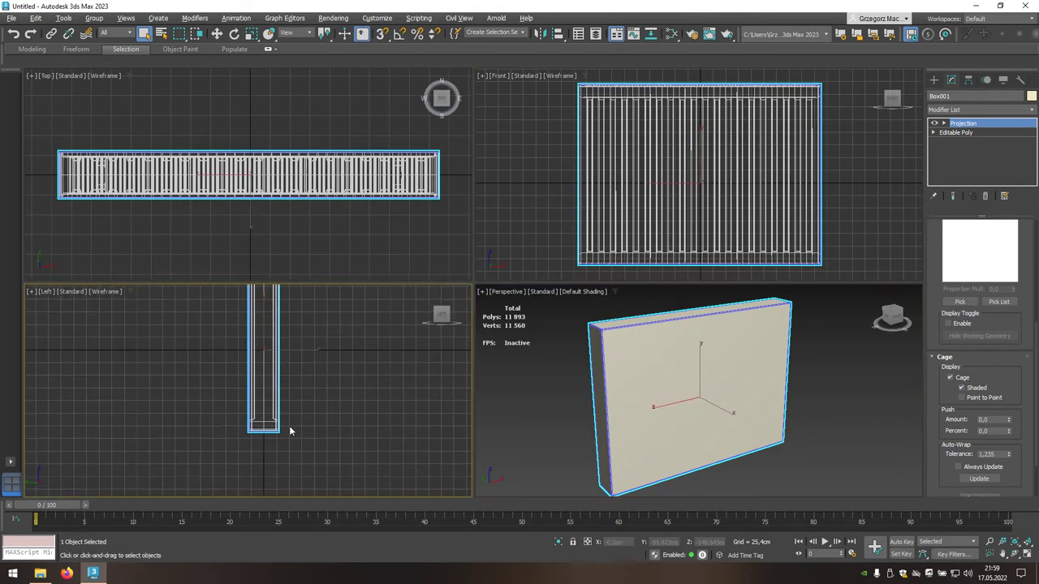
Inflate the projection cage with a push amount of 1, applied twice, around the radiator
{"action": "scroll", "coordinate": [290, 429], "scroll_direction": "up", "scroll_amount": 3}
{"action": "scroll", "coordinate": [276, 443], "scroll_direction": "up", "scroll_amount": 4}
{"action": "scroll", "coordinate": [276, 443], "scroll_direction": "up", "scroll_amount": 2}
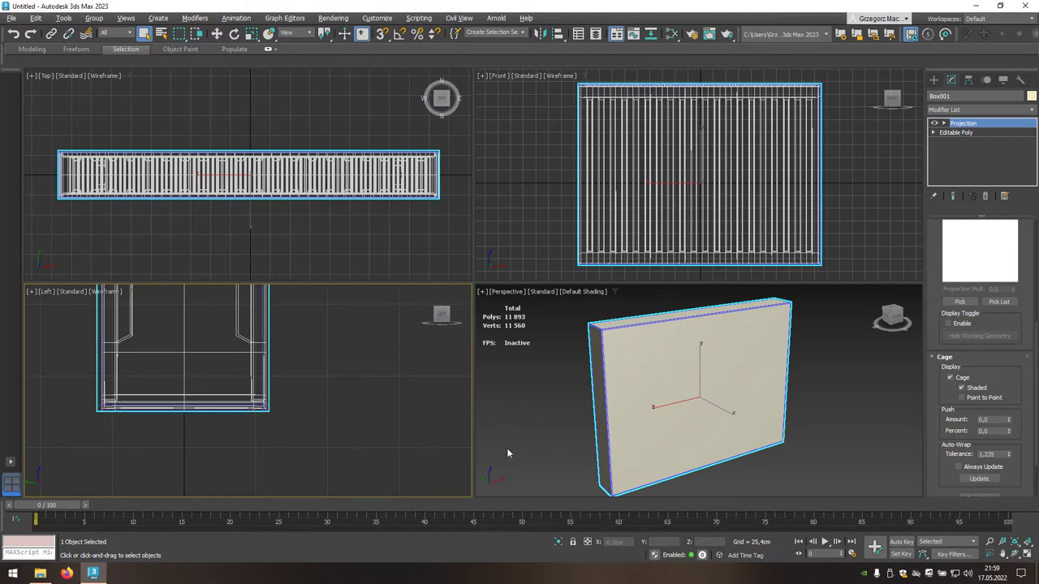
{"action": "left_click", "coordinate": [985, 420]}
{"action": "type", "text": "1"}
{"action": "key", "text": "Return"}
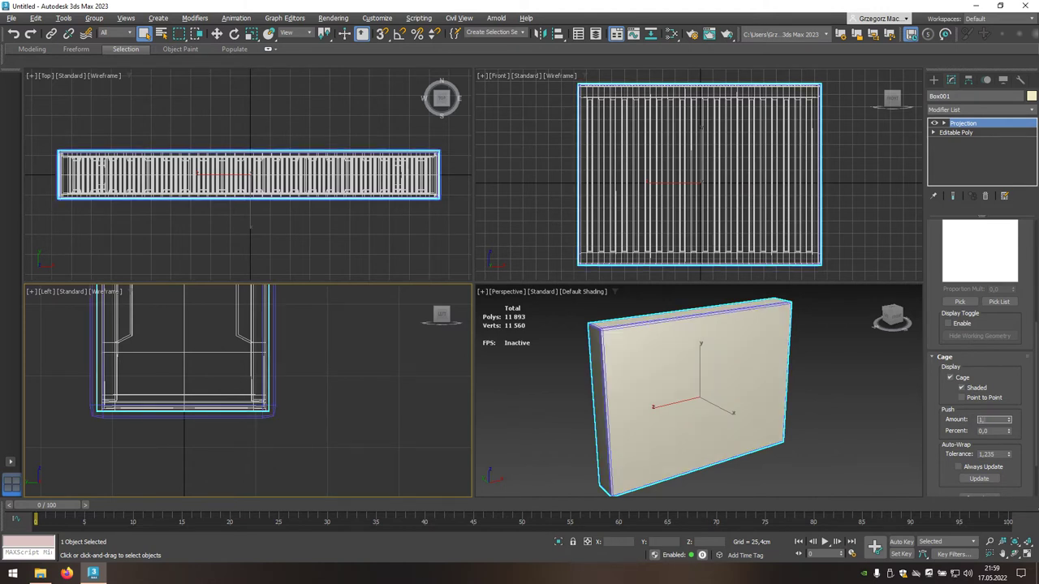
{"action": "key", "text": "Return"}
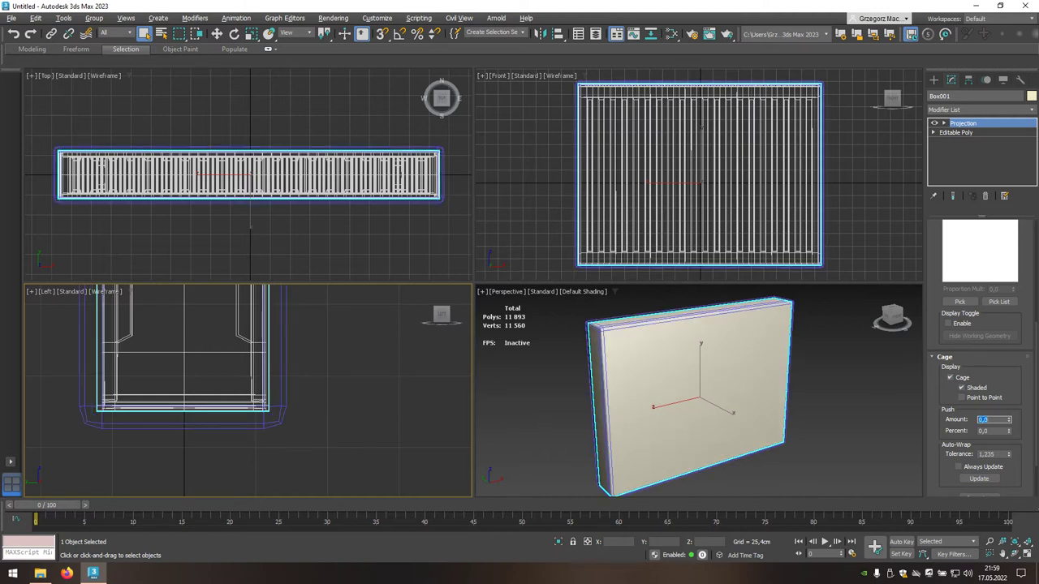
{"action": "scroll", "coordinate": [310, 437], "scroll_direction": "down", "scroll_amount": 2}
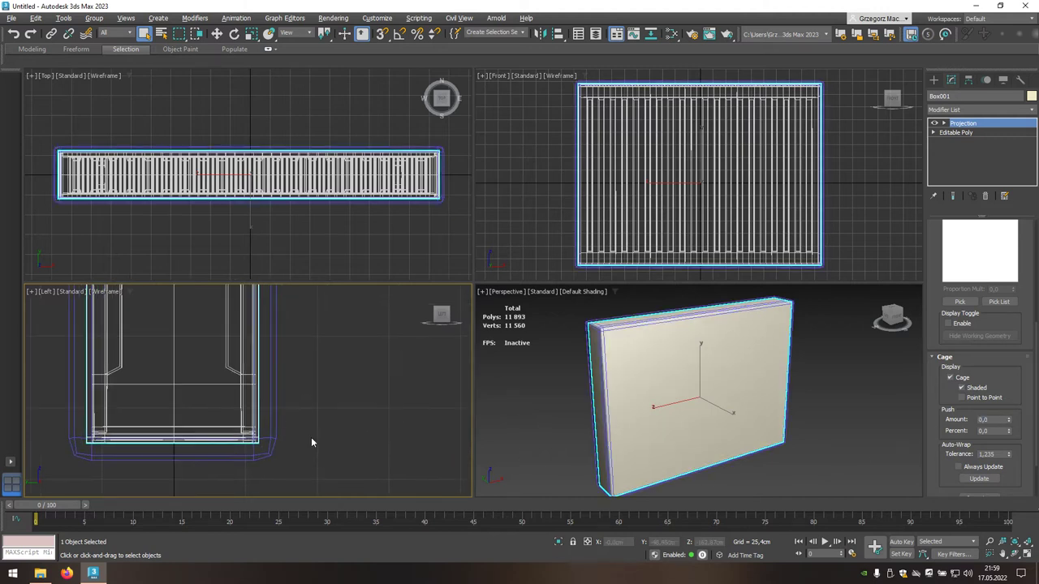
{"action": "scroll", "coordinate": [311, 437], "scroll_direction": "down", "scroll_amount": 1}
{"action": "key", "text": "z"}
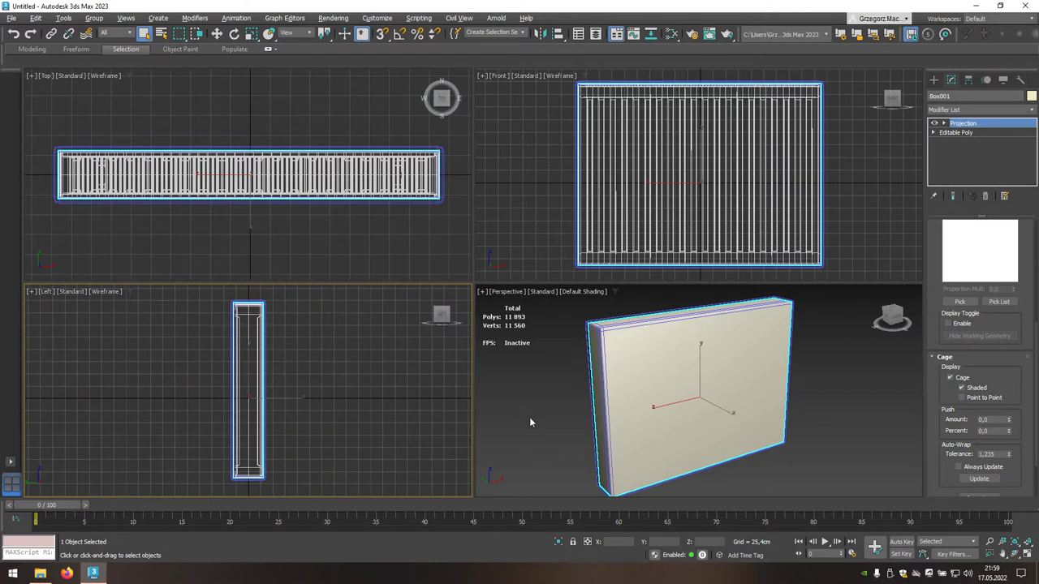
{"action": "key", "text": "alt+w"}
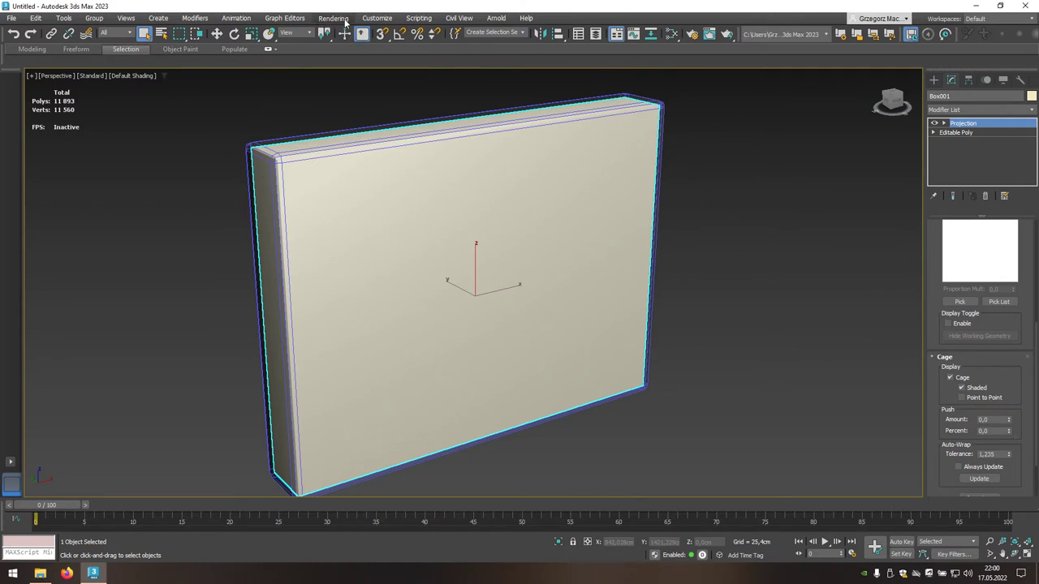
In Render to Texture, set edge padding to 8 and enable Projection Mapping
{"action": "left_click", "coordinate": [346, 21]}
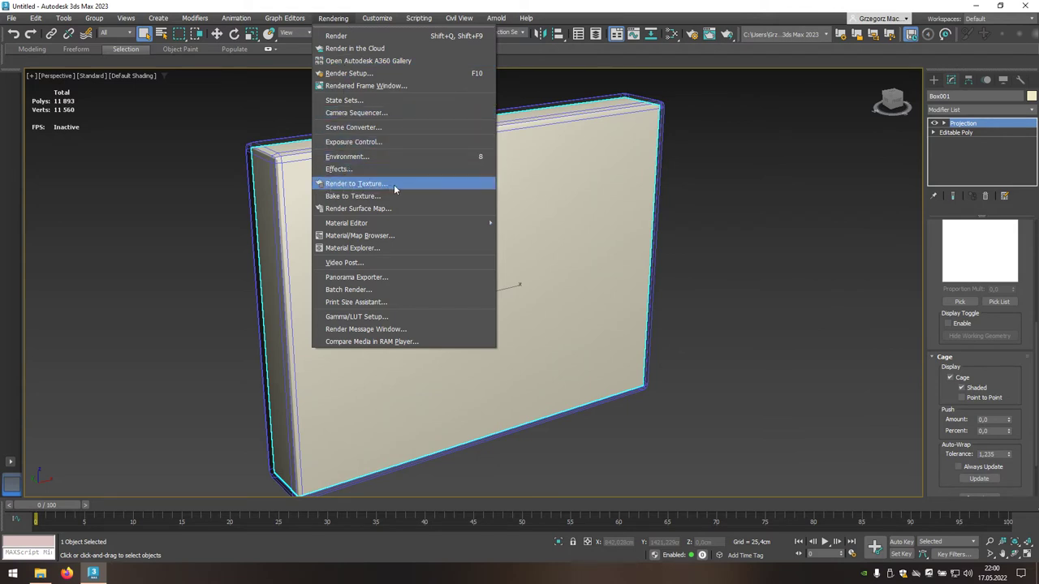
{"action": "left_click", "coordinate": [394, 185]}
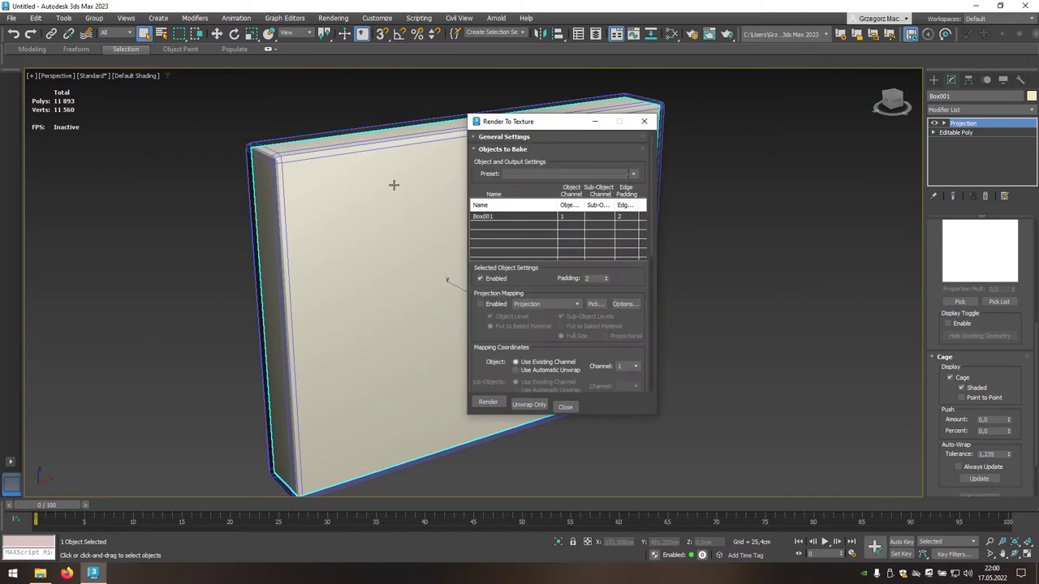
{"action": "double_click", "coordinate": [591, 278]}
{"action": "type", "text": "8"}
{"action": "key", "text": "Return"}
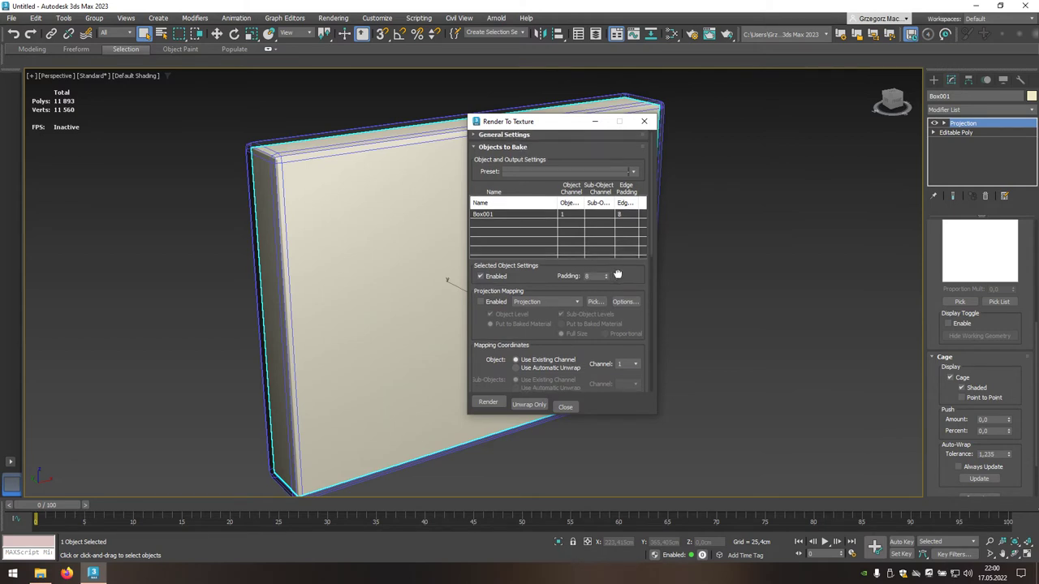
{"action": "left_click_drag", "start_coordinate": [617, 275], "coordinate": [617, 252]}
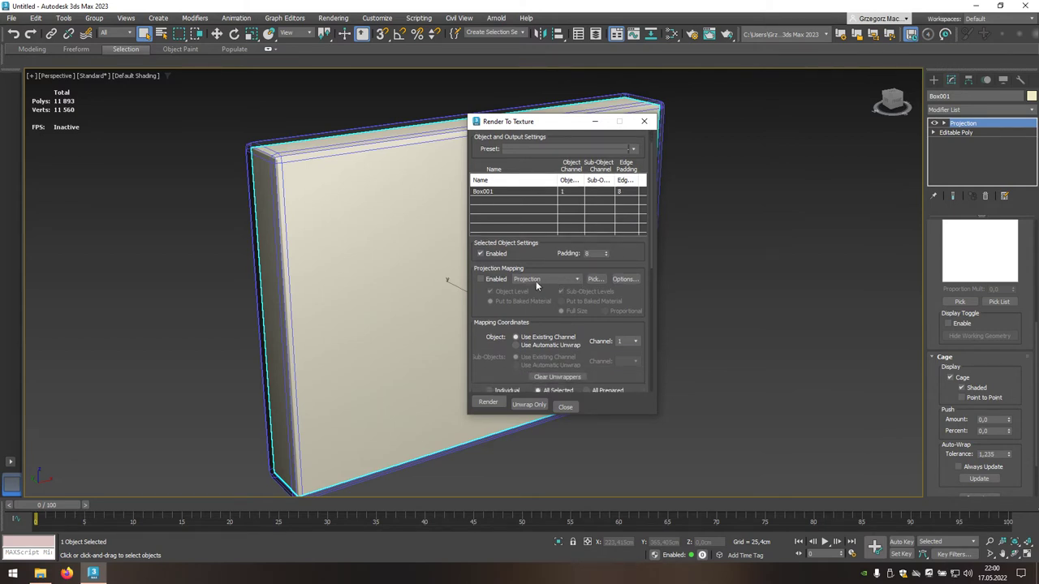
{"action": "left_click", "coordinate": [492, 282]}
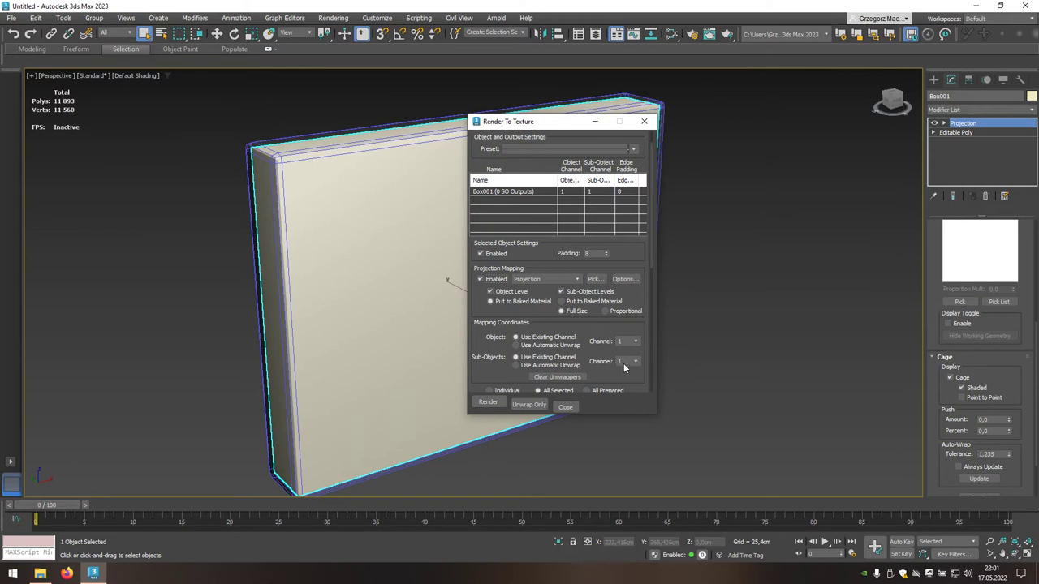
{"action": "left_click_drag", "start_coordinate": [622, 371], "coordinate": [610, 200]}
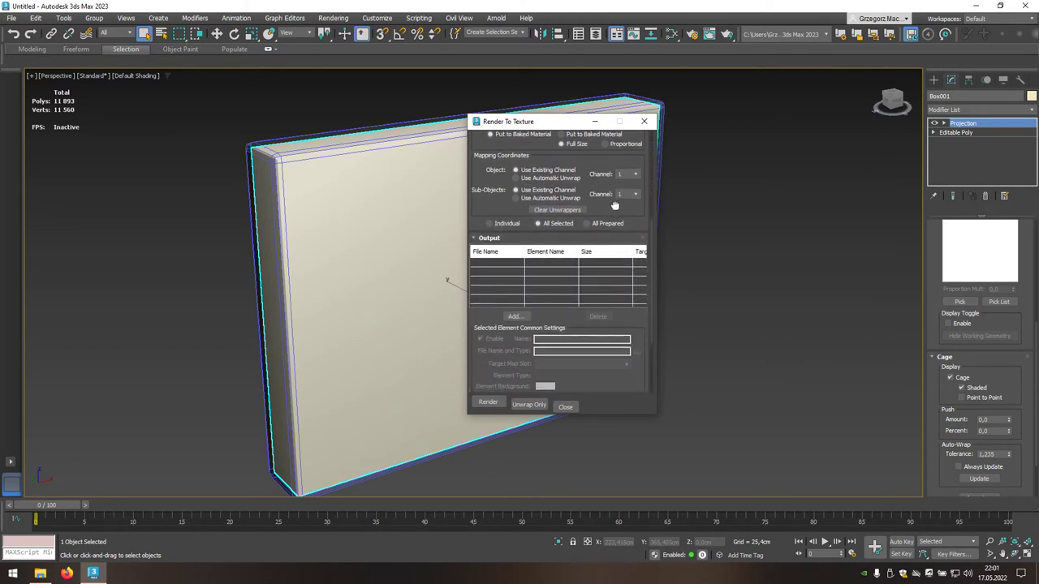
Add a NormalsMap bake element and save its output as a Targa file
{"action": "left_click", "coordinate": [520, 316]}
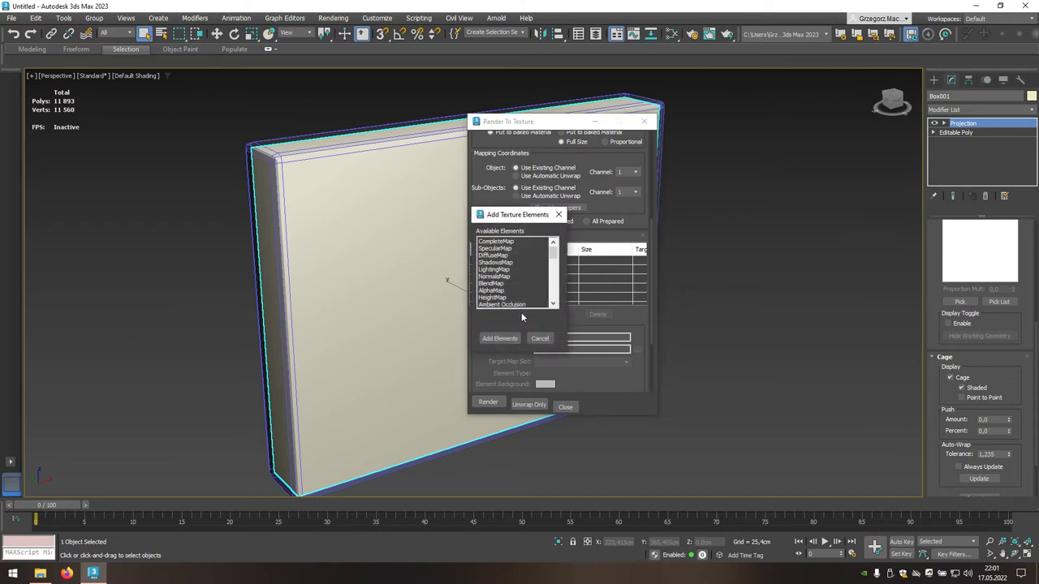
{"action": "left_click", "coordinate": [506, 278]}
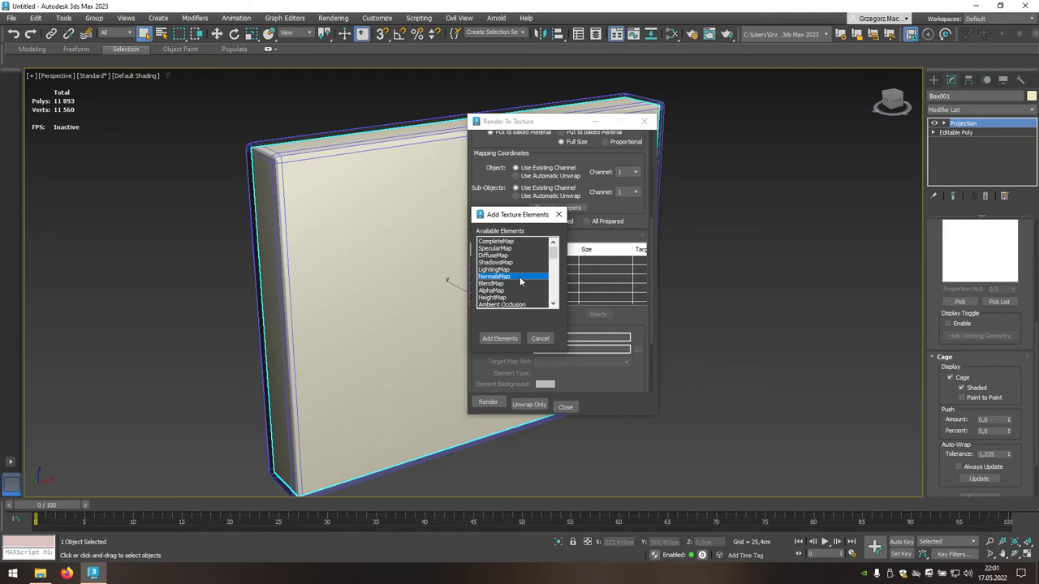
{"action": "left_click", "coordinate": [502, 340]}
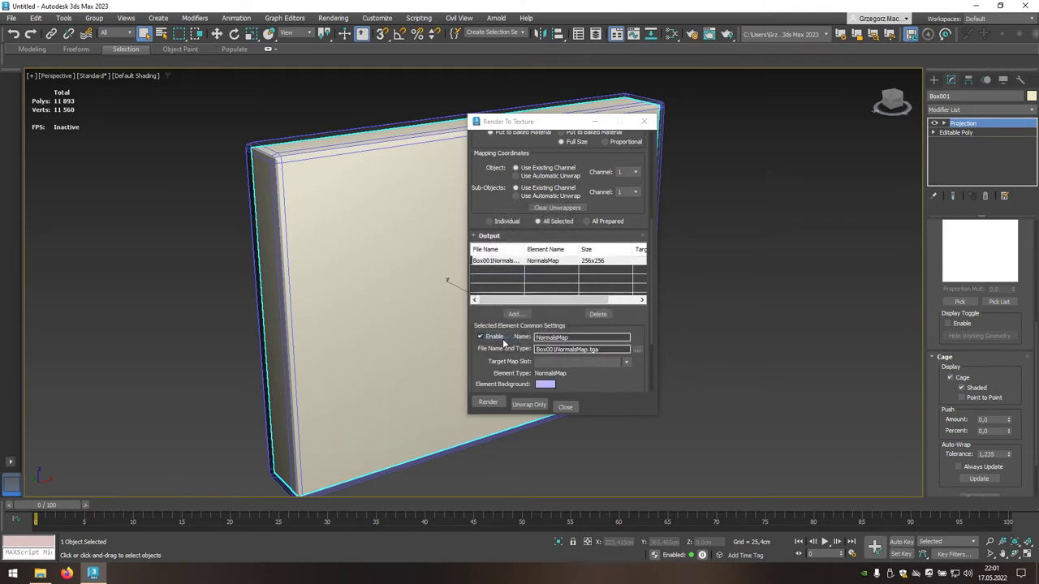
{"action": "left_click", "coordinate": [638, 354]}
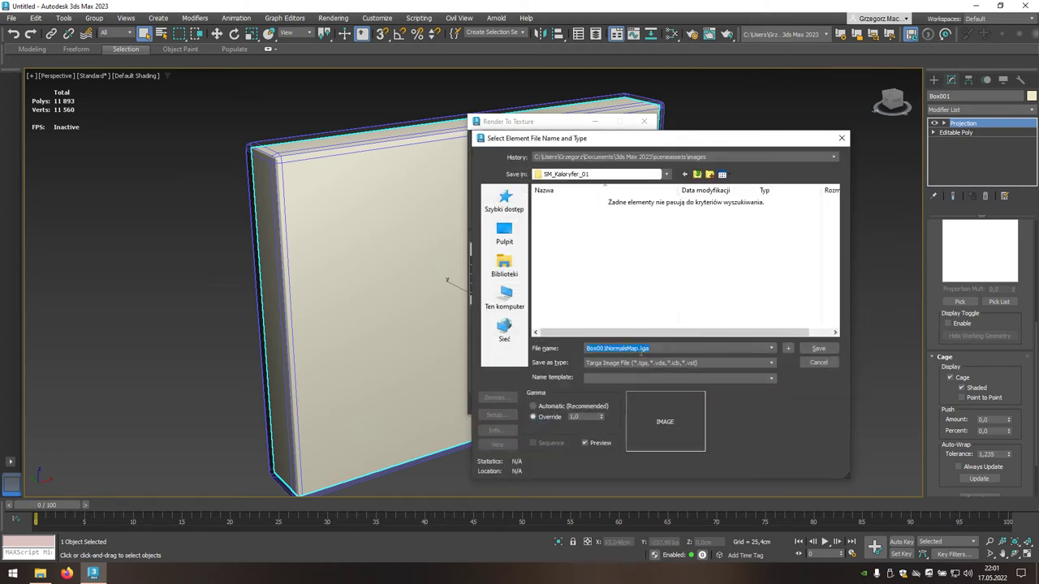
{"action": "type", "text": "T_Radiator_01_N"}
{"action": "left_click", "coordinate": [819, 348]}
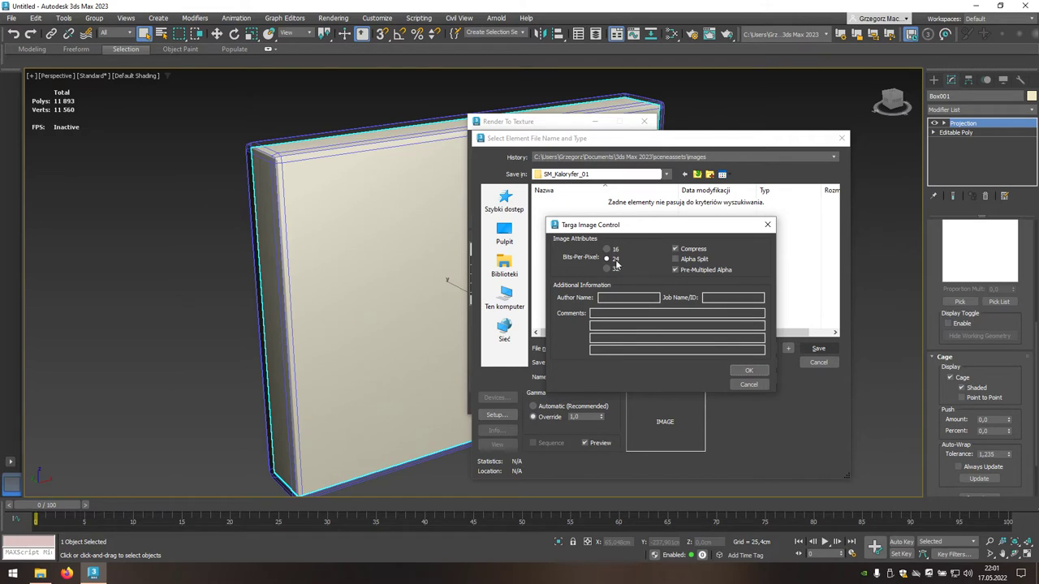
{"action": "left_click", "coordinate": [737, 373]}
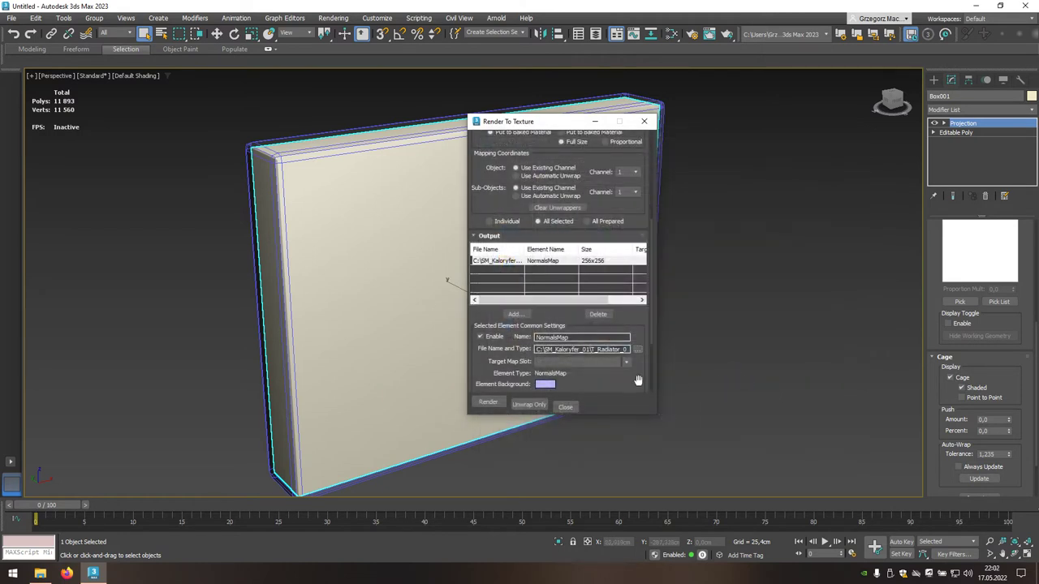
Set the NormalsMap output size to 4096×4096
{"action": "left_click_drag", "start_coordinate": [638, 380], "coordinate": [619, 288]}
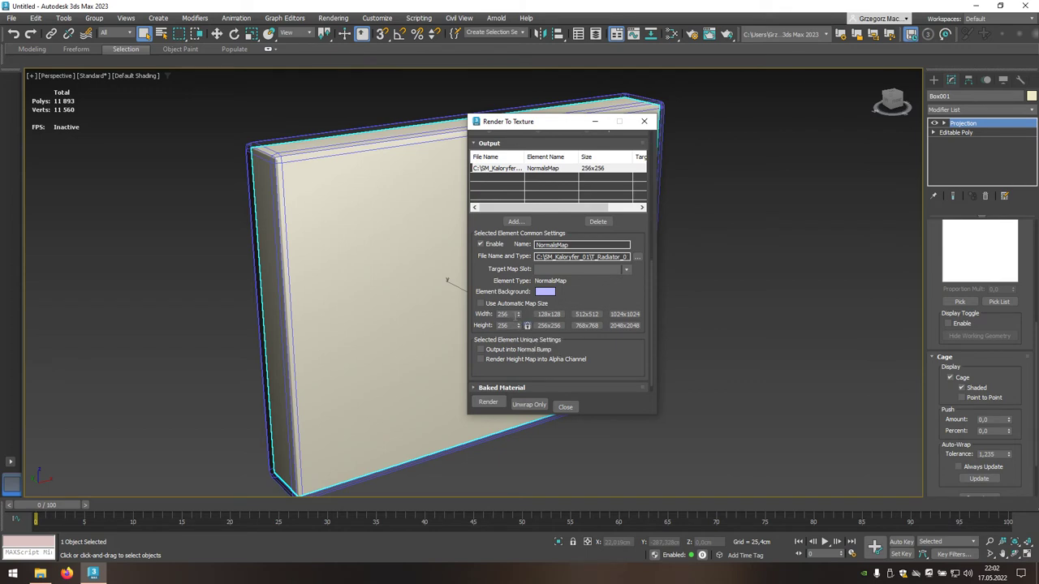
{"action": "left_click", "coordinate": [507, 314]}
{"action": "left_click_drag", "start_coordinate": [508, 315], "coordinate": [491, 314]}
{"action": "type", "text": "4096"}
{"action": "key", "text": "Return"}
Render the normal map bake past the missing-targets warning, then close both baking windows
{"action": "left_click", "coordinate": [497, 405]}
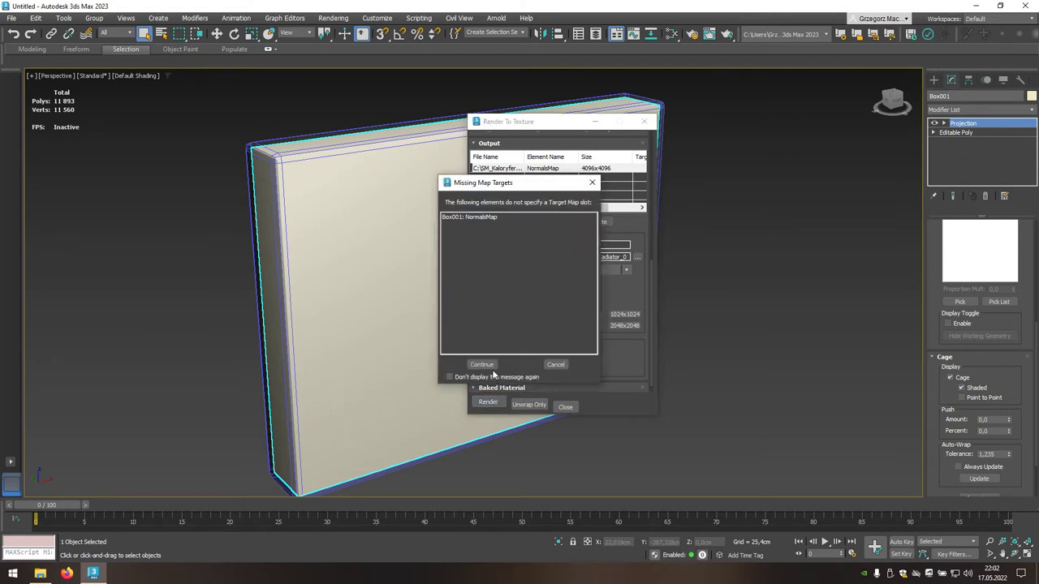
{"action": "left_click", "coordinate": [481, 365]}
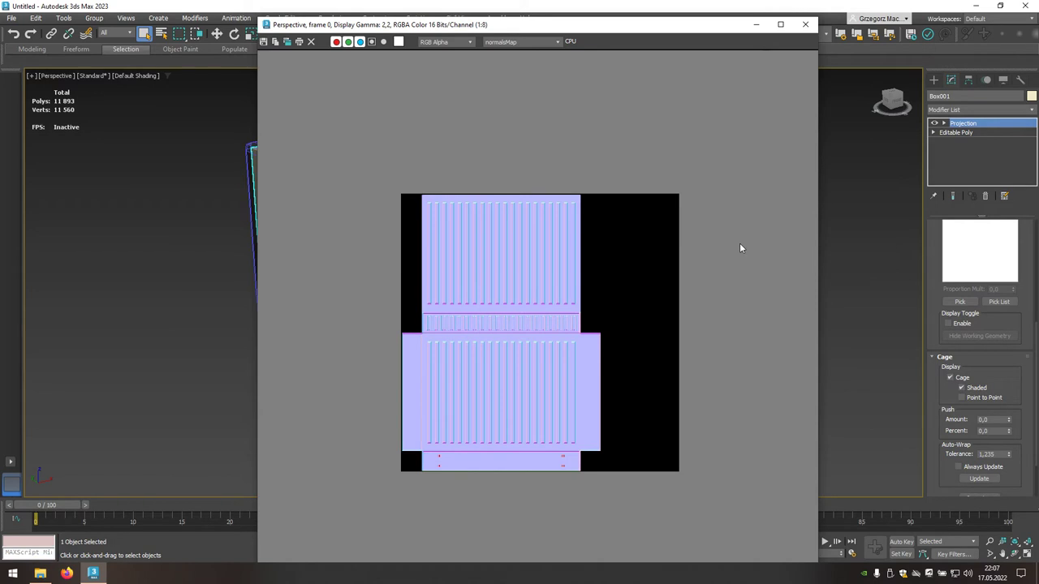
{"action": "scroll", "coordinate": [586, 331], "scroll_direction": "up", "scroll_amount": 1}
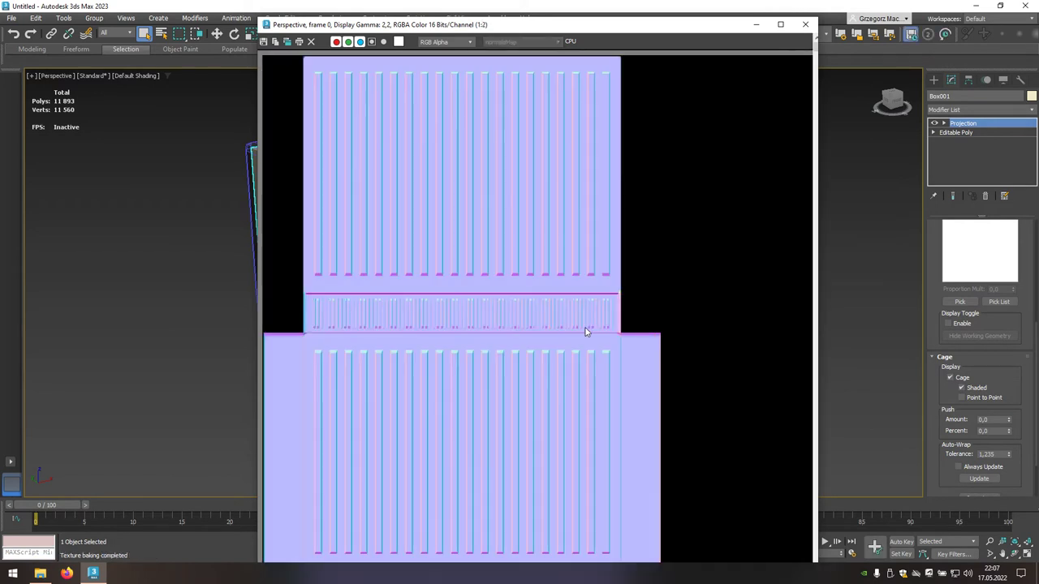
{"action": "scroll", "coordinate": [586, 331], "scroll_direction": "up", "scroll_amount": 1}
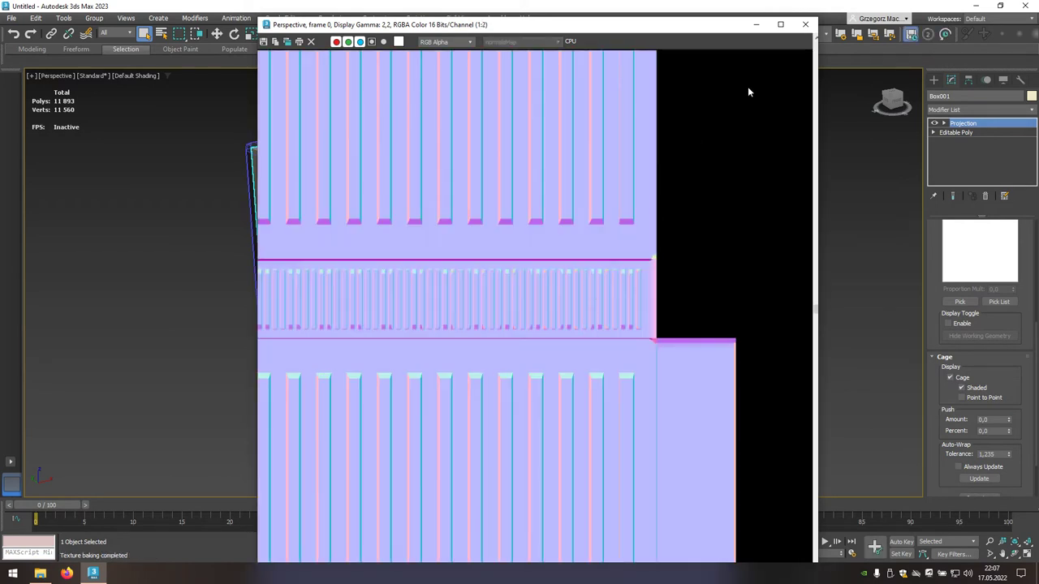
{"action": "left_click", "coordinate": [804, 26]}
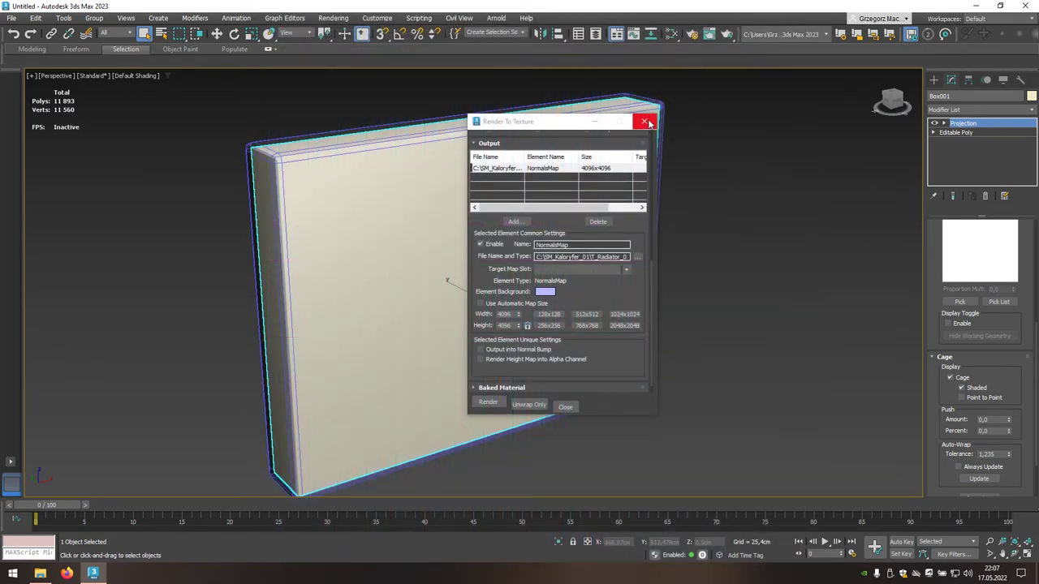
{"action": "left_click", "coordinate": [646, 121]}
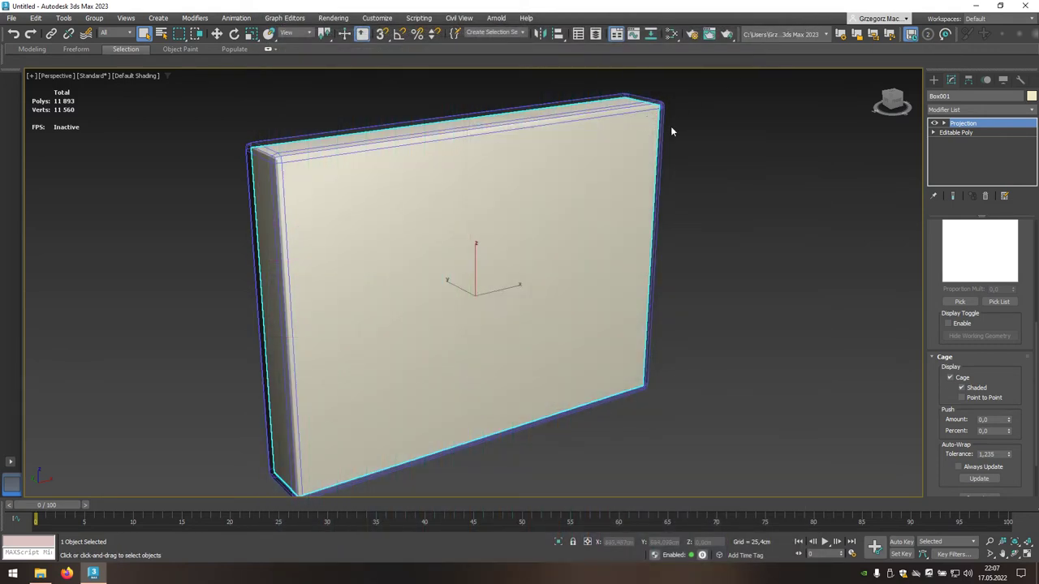
Remove the Projection modifier and move the box's UVs to map channel 2 via Unwrap UVW
{"action": "left_click", "coordinate": [987, 197]}
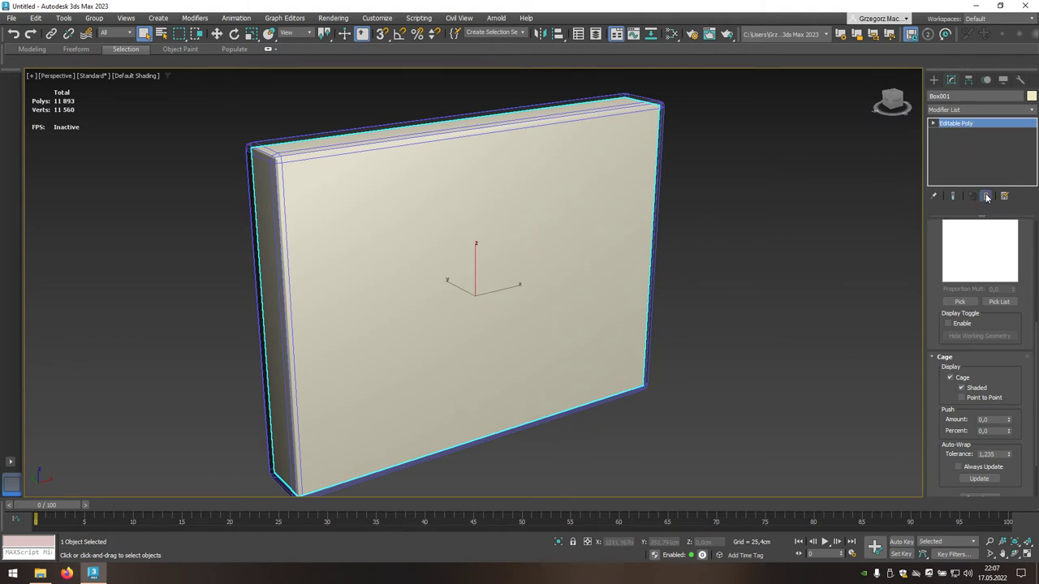
{"action": "left_click", "coordinate": [951, 113]}
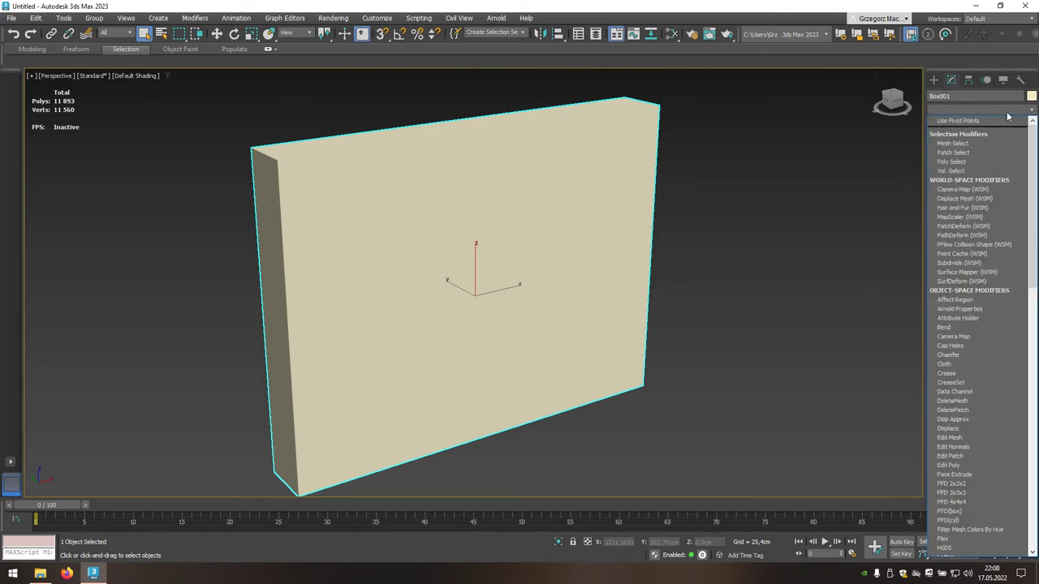
{"action": "left_click_drag", "start_coordinate": [1031, 130], "coordinate": [1028, 383]}
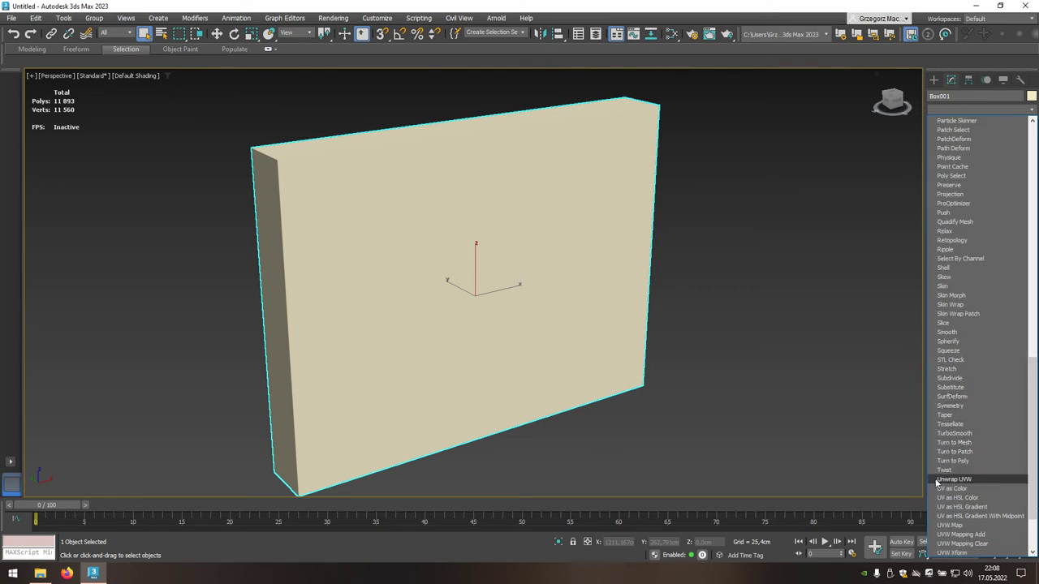
{"action": "left_click", "coordinate": [973, 478]}
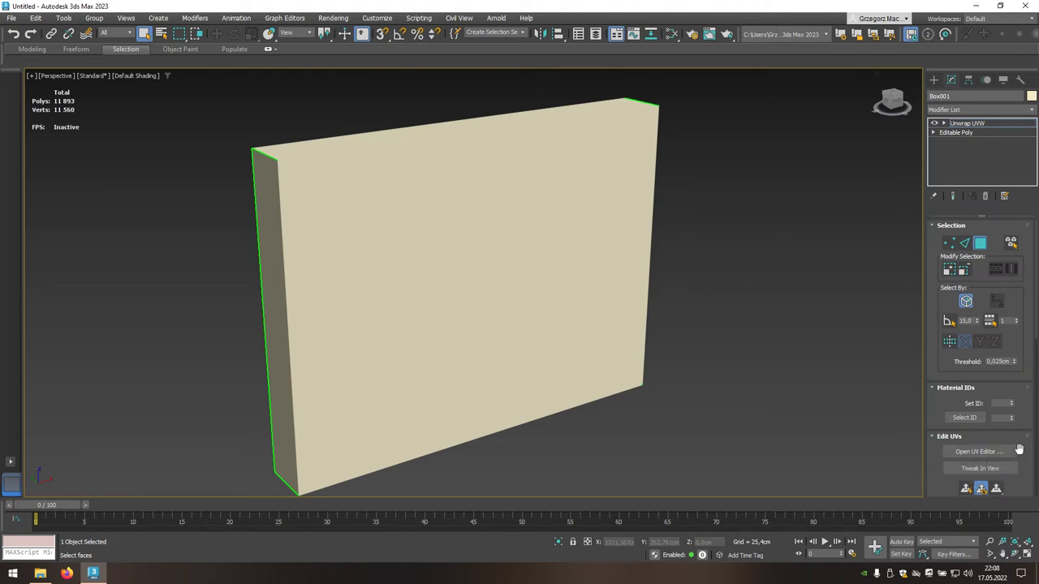
{"action": "left_click_drag", "start_coordinate": [1021, 449], "coordinate": [1022, 315]}
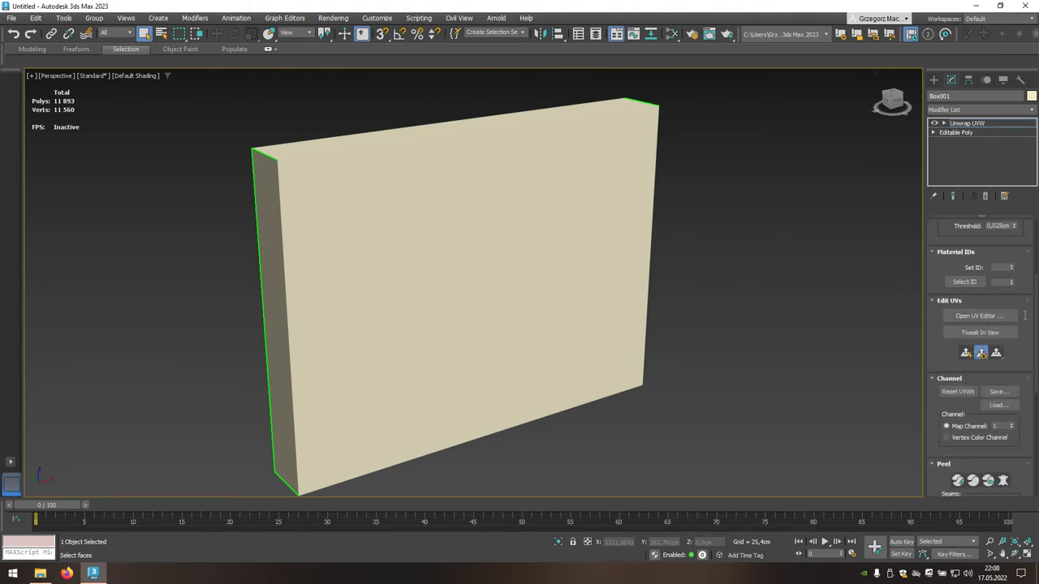
{"action": "left_click", "coordinate": [1010, 426]}
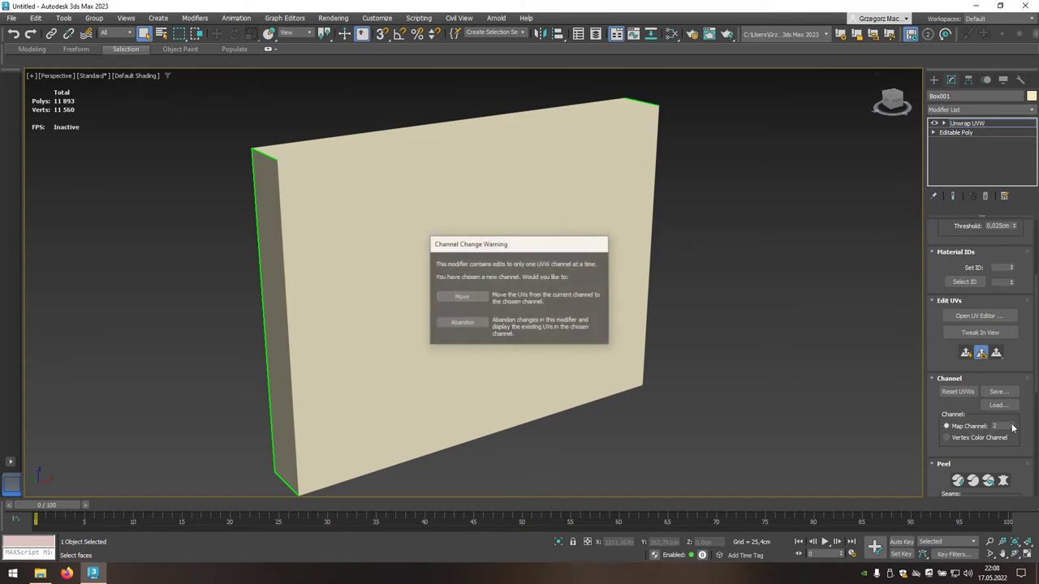
{"action": "left_click", "coordinate": [477, 298]}
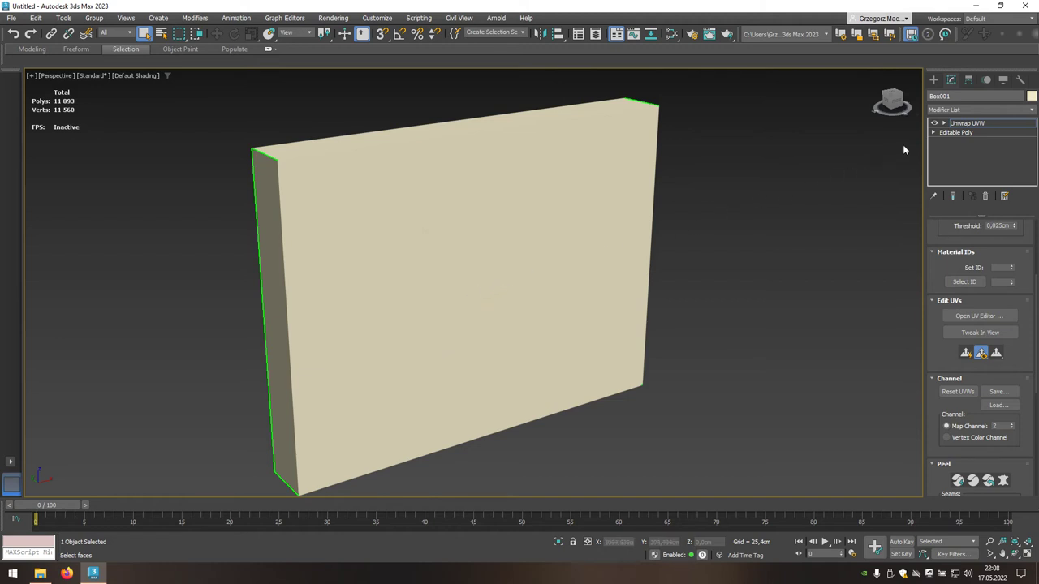
Collapse the whole modifier stack back into an Editable Poly
{"action": "right_click", "coordinate": [964, 125]}
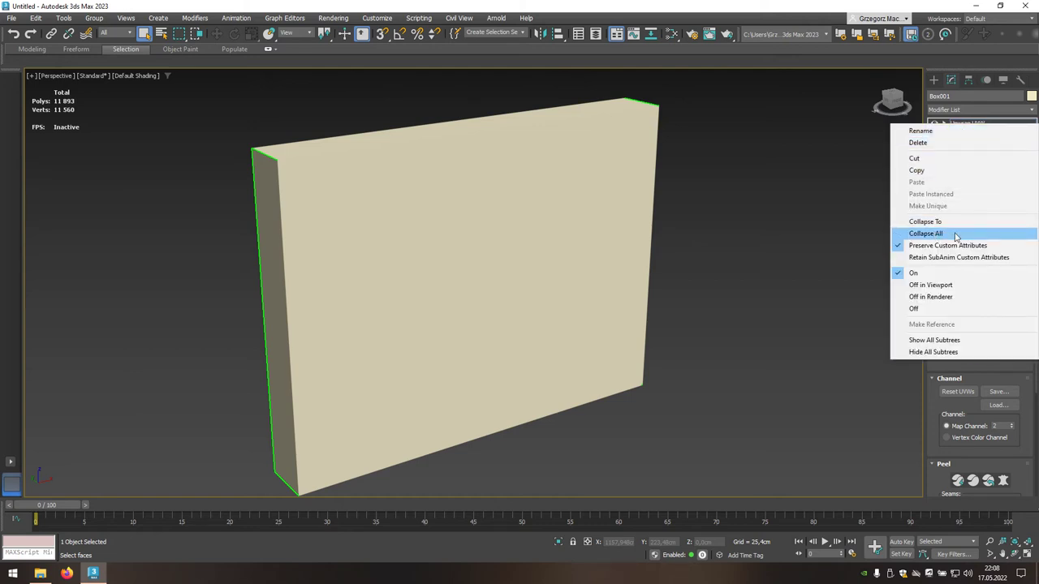
{"action": "left_click", "coordinate": [955, 235]}
{"action": "left_click", "coordinate": [570, 319]}
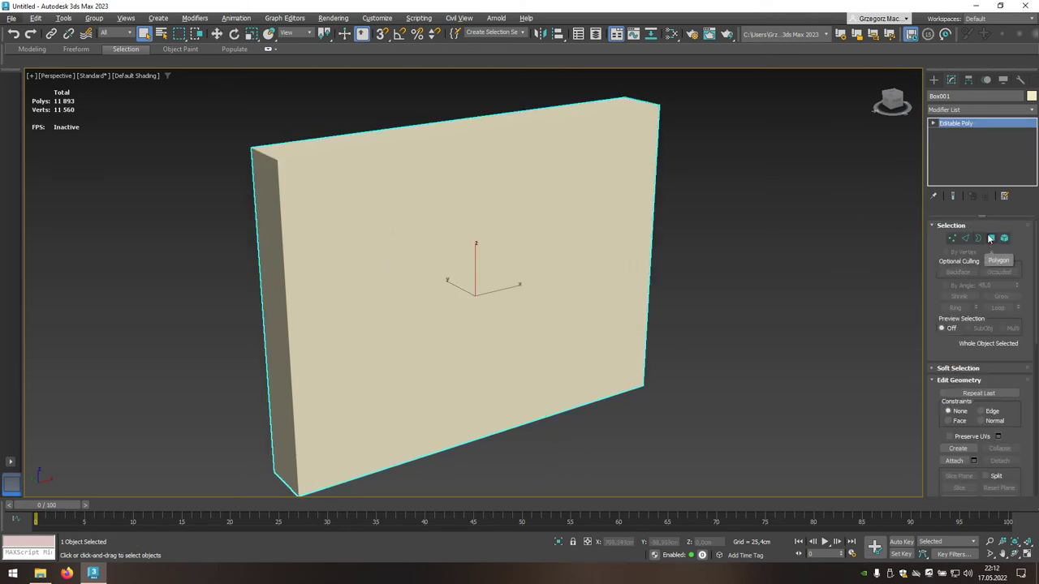
Clear all smoothing groups on every polygon and assign them all to group 1
{"action": "left_click", "coordinate": [991, 238]}
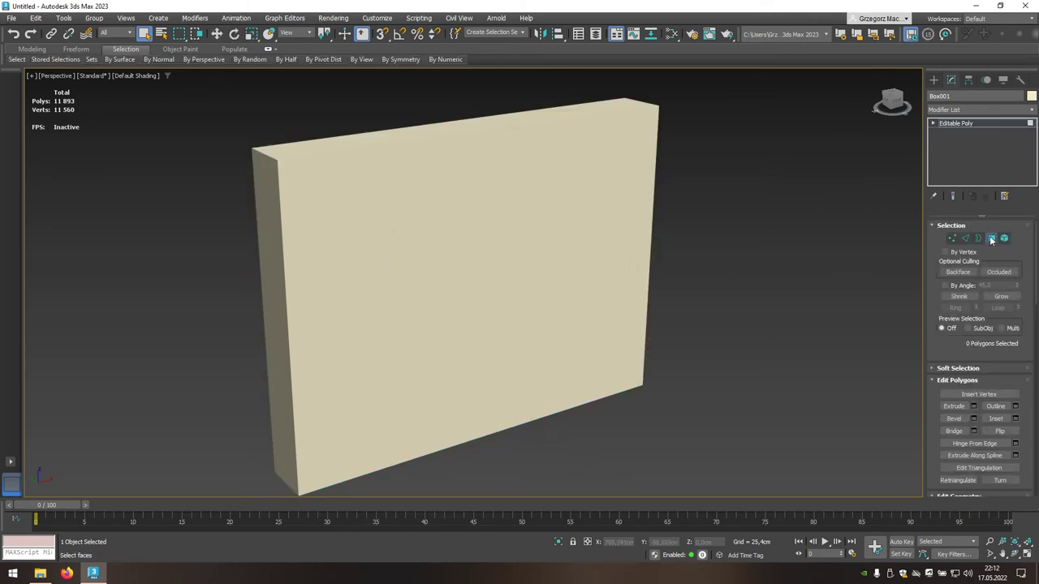
{"action": "key", "text": "ctrl+a"}
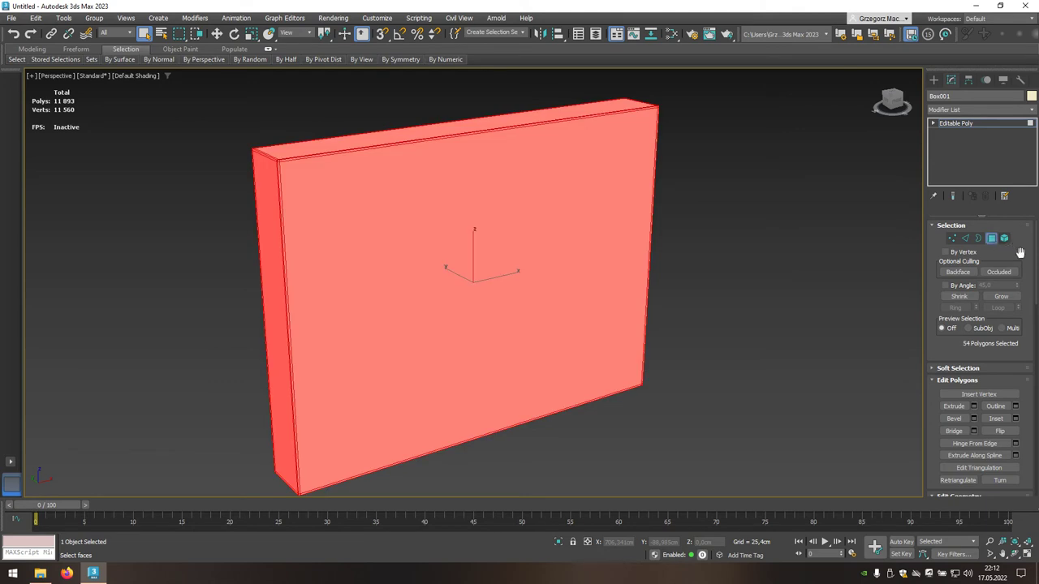
{"action": "scroll", "coordinate": [979, 357], "scroll_direction": "down", "scroll_amount": 5}
{"action": "scroll", "coordinate": [980, 357], "scroll_direction": "down", "scroll_amount": 3}
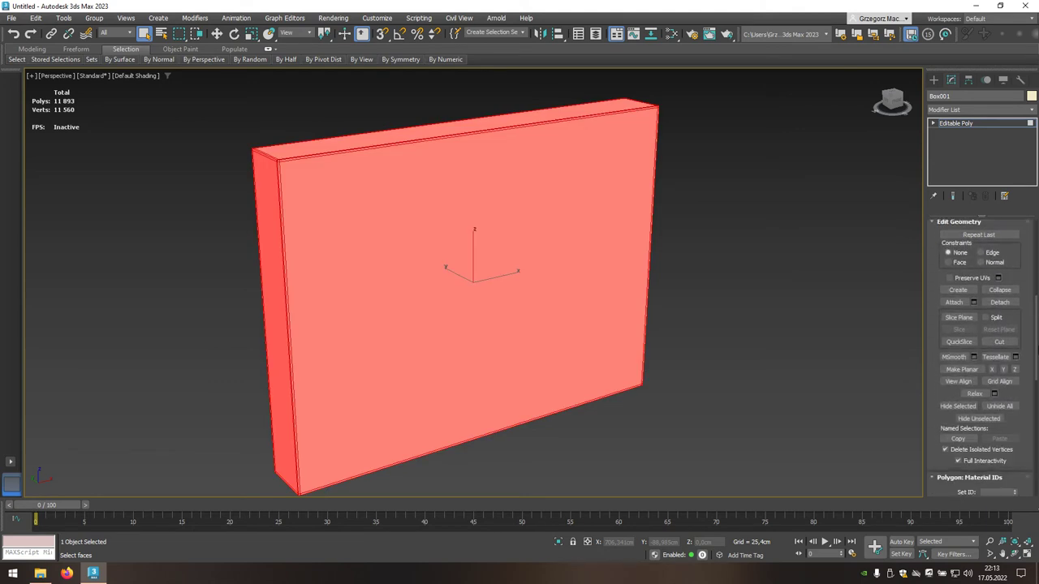
{"action": "scroll", "coordinate": [980, 357], "scroll_direction": "down", "scroll_amount": 3}
{"action": "scroll", "coordinate": [980, 357], "scroll_direction": "down", "scroll_amount": 3}
{"action": "scroll", "coordinate": [979, 357], "scroll_direction": "down", "scroll_amount": 3}
{"action": "scroll", "coordinate": [980, 357], "scroll_direction": "down", "scroll_amount": 1}
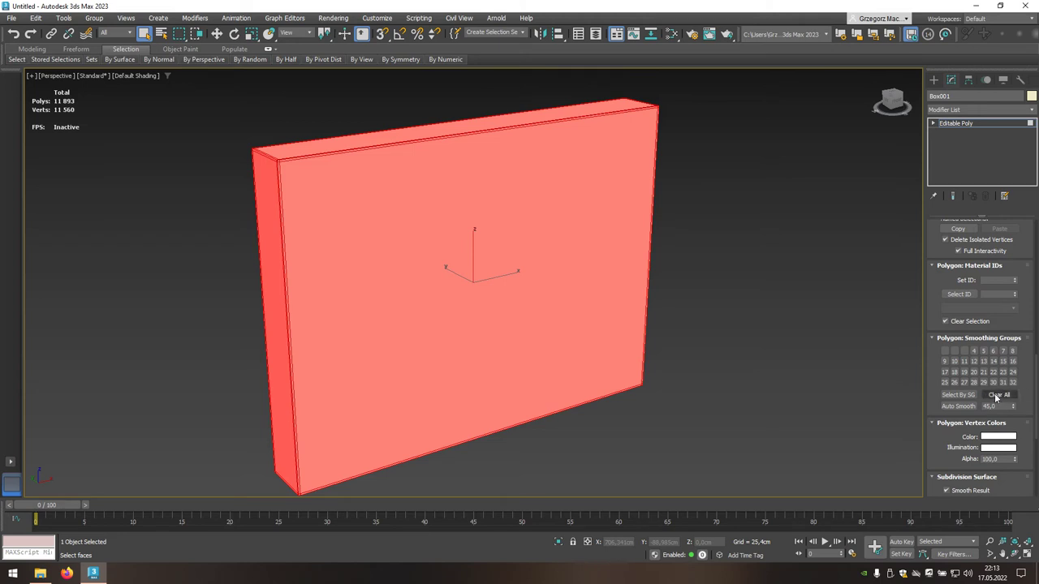
{"action": "left_click", "coordinate": [996, 396]}
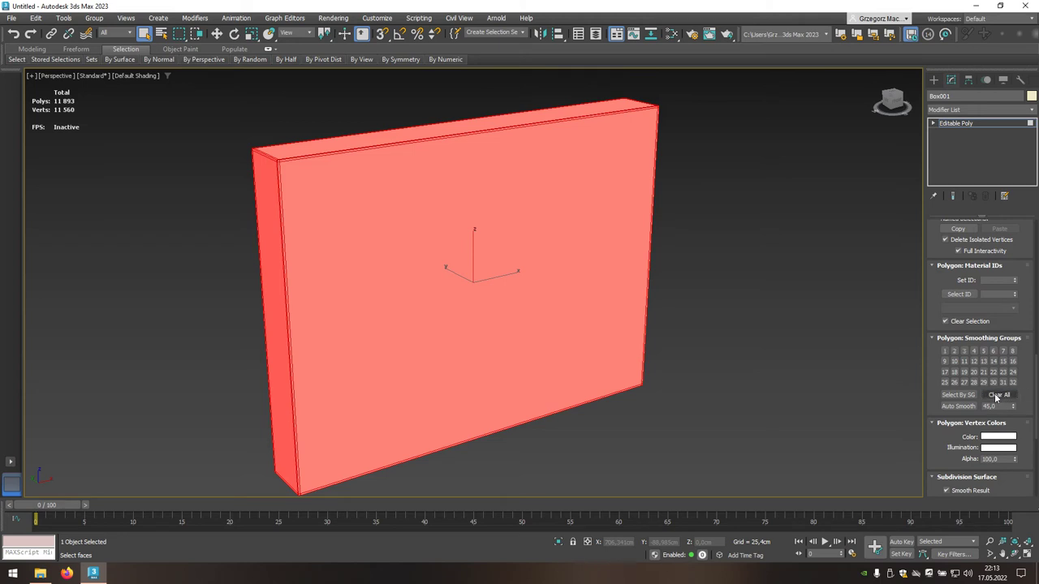
{"action": "left_click", "coordinate": [945, 351]}
{"action": "scroll", "coordinate": [1037, 358], "scroll_direction": "up", "scroll_amount": 1}
{"action": "scroll", "coordinate": [1037, 357], "scroll_direction": "up", "scroll_amount": 10}
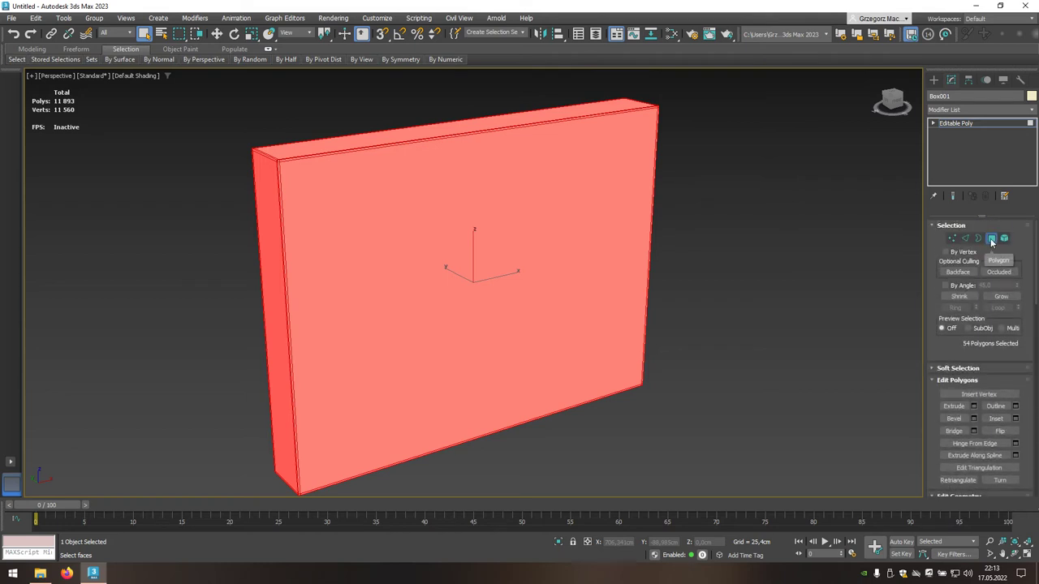
{"action": "left_click", "coordinate": [991, 239]}
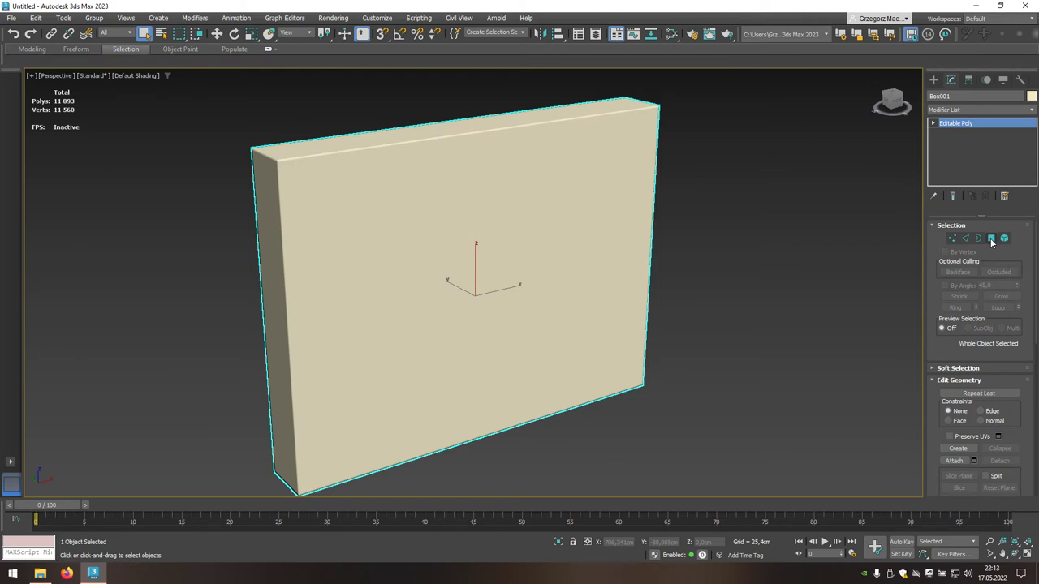
Rename the object from Box001 to Radiator_LoD_01
{"action": "left_click", "coordinate": [959, 96]}
{"action": "type", "text": "Radiator_LoD_"}
{"action": "left_click", "coordinate": [13, 19]}
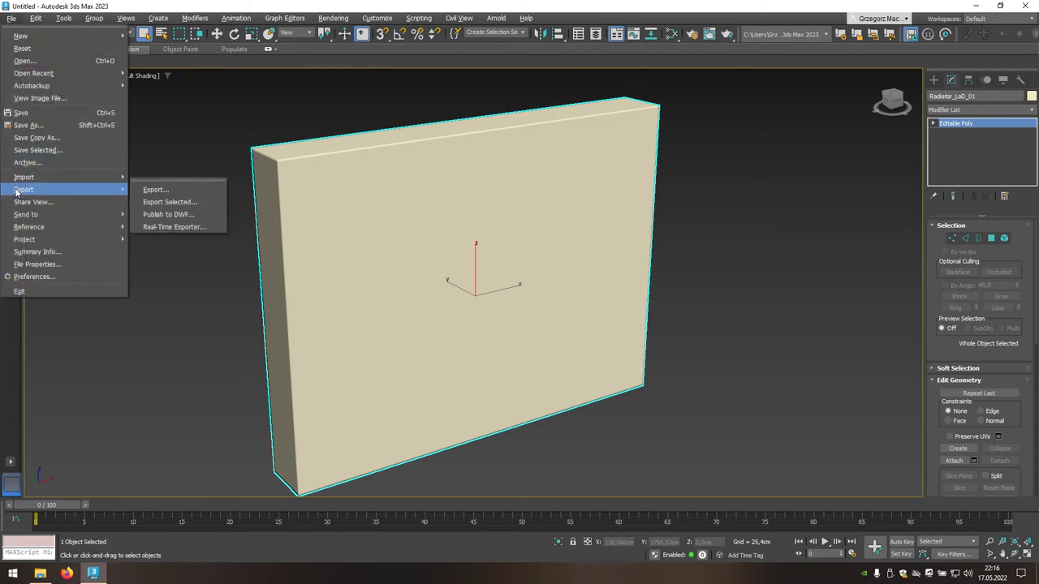
{"action": "mouse_move", "coordinate": [65, 189]}
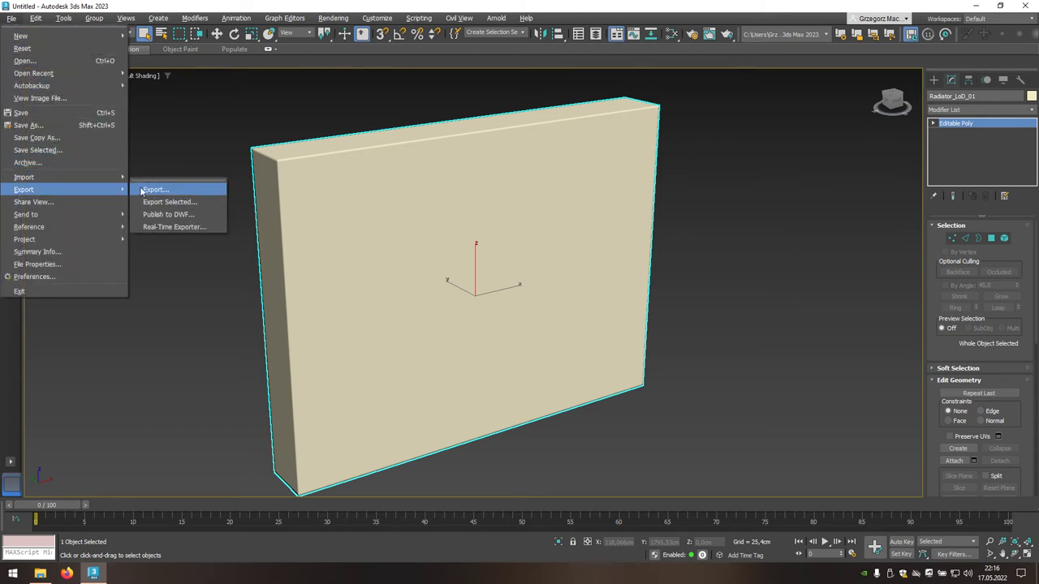
Export only the selected radiator as SM_Kaloryfer_01_LoD_01.fbx
{"action": "left_click", "coordinate": [202, 203]}
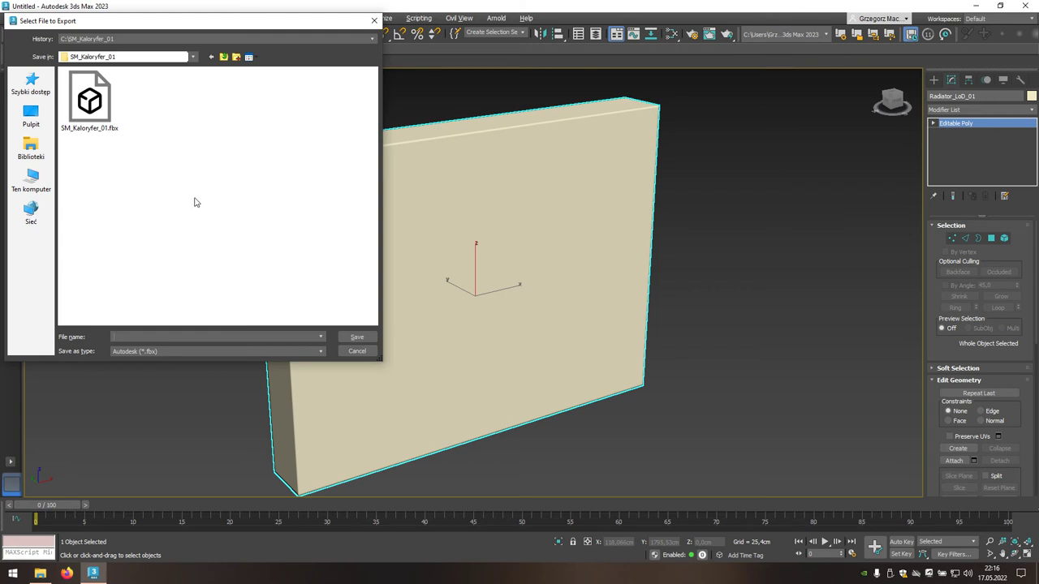
{"action": "left_click", "coordinate": [116, 124]}
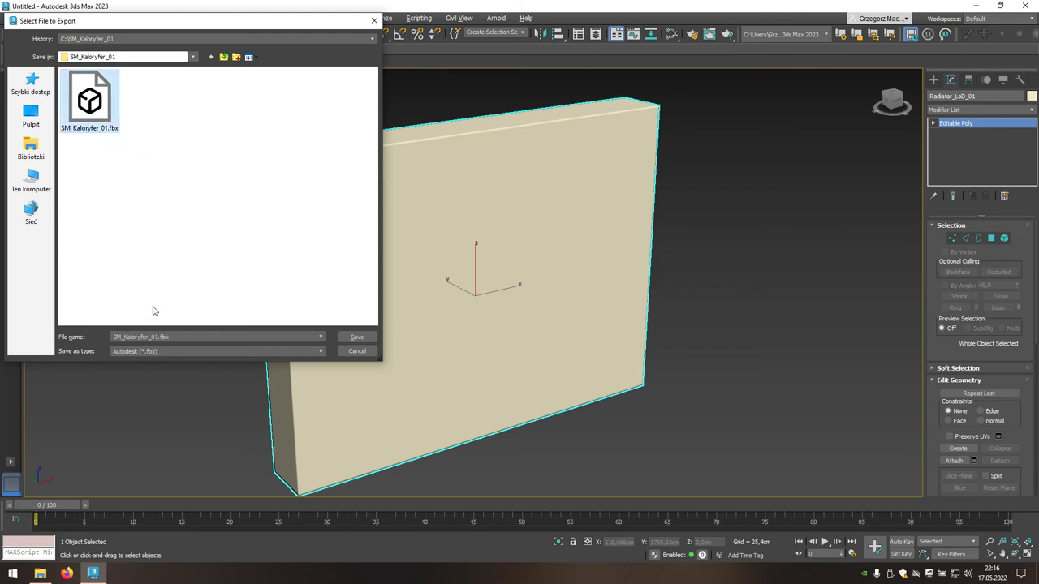
{"action": "left_click", "coordinate": [160, 334]}
{"action": "type", "text": "_LoD_01"}
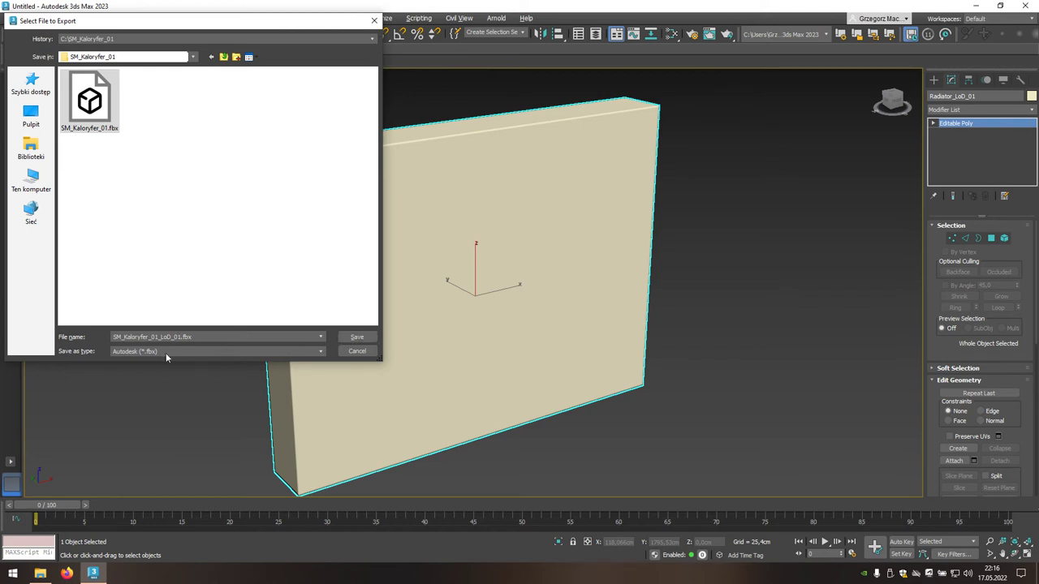
{"action": "left_click", "coordinate": [341, 340]}
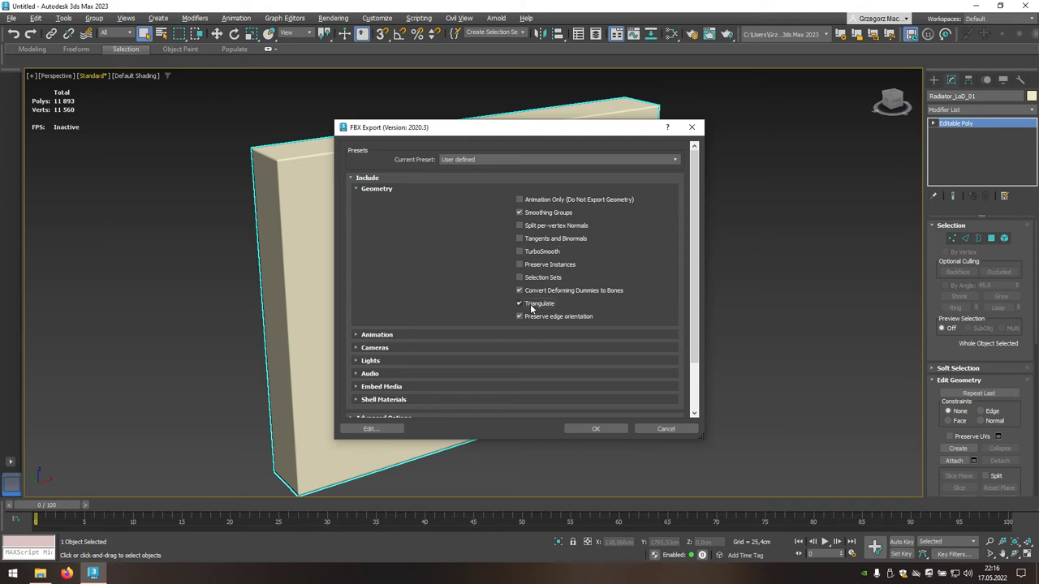
Turn off automatic unit detection and convert exported units to Centimeters
{"action": "left_click", "coordinate": [512, 333]}
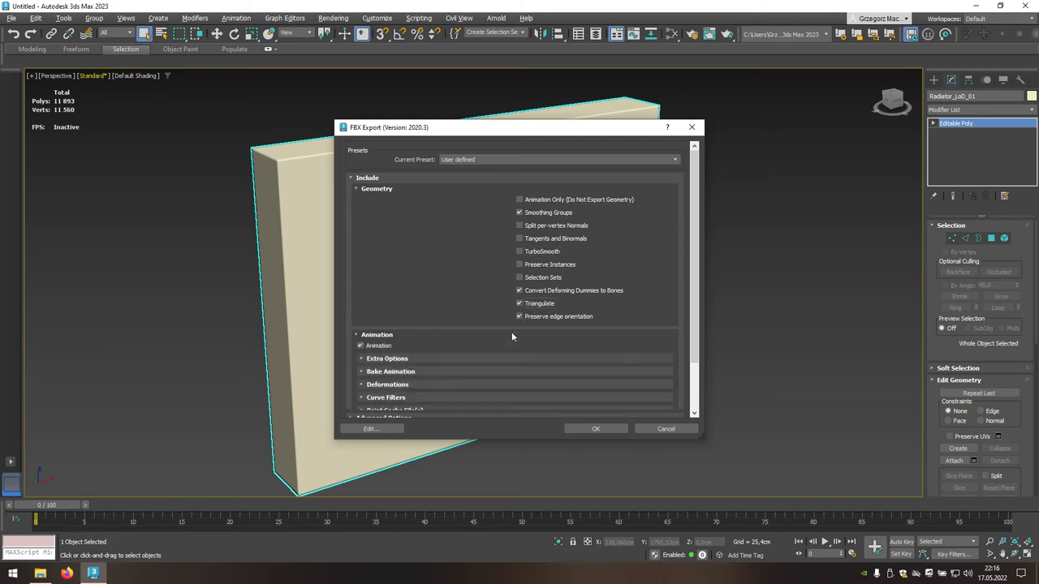
{"action": "left_click", "coordinate": [385, 336]}
{"action": "left_click", "coordinate": [388, 347]}
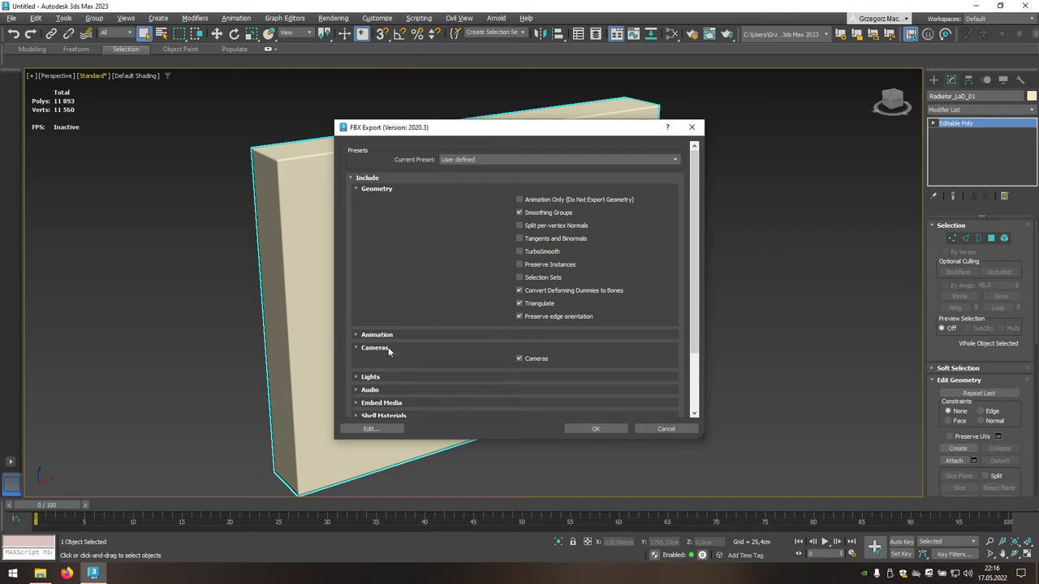
{"action": "left_click", "coordinate": [501, 346]}
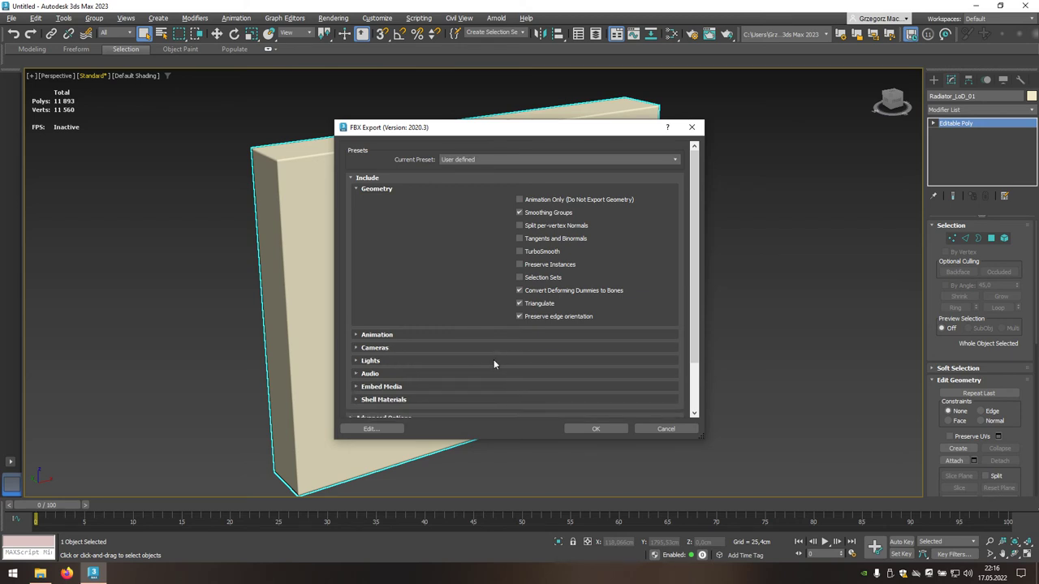
{"action": "left_click", "coordinate": [493, 361]}
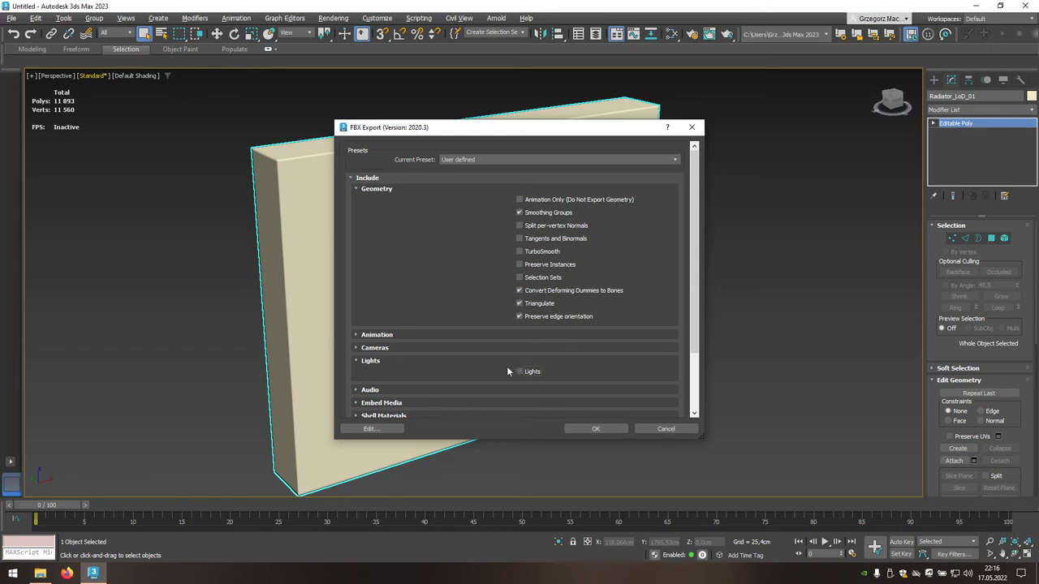
{"action": "left_click", "coordinate": [487, 360]}
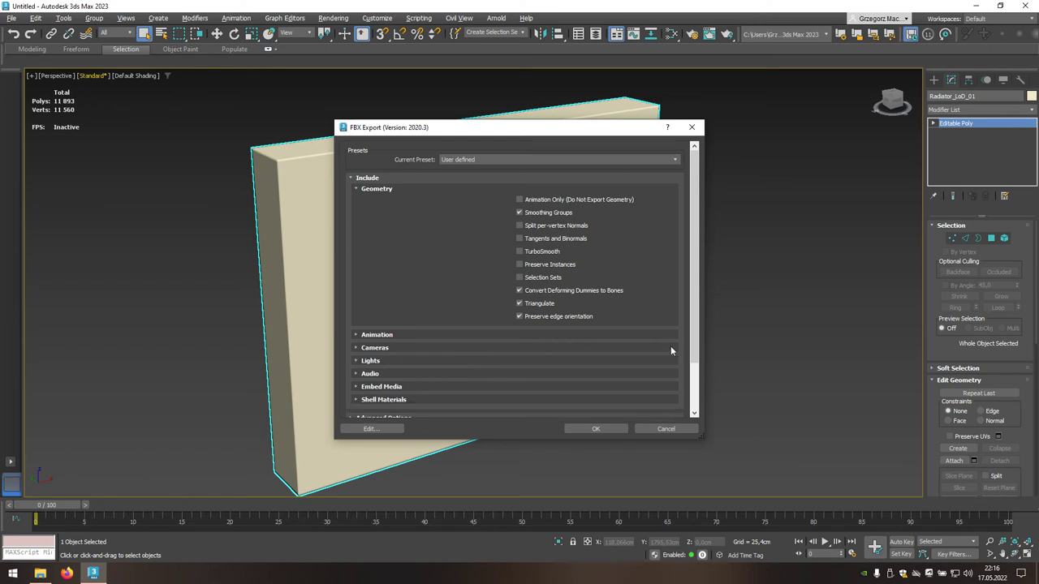
{"action": "left_click_drag", "start_coordinate": [693, 350], "coordinate": [689, 396]}
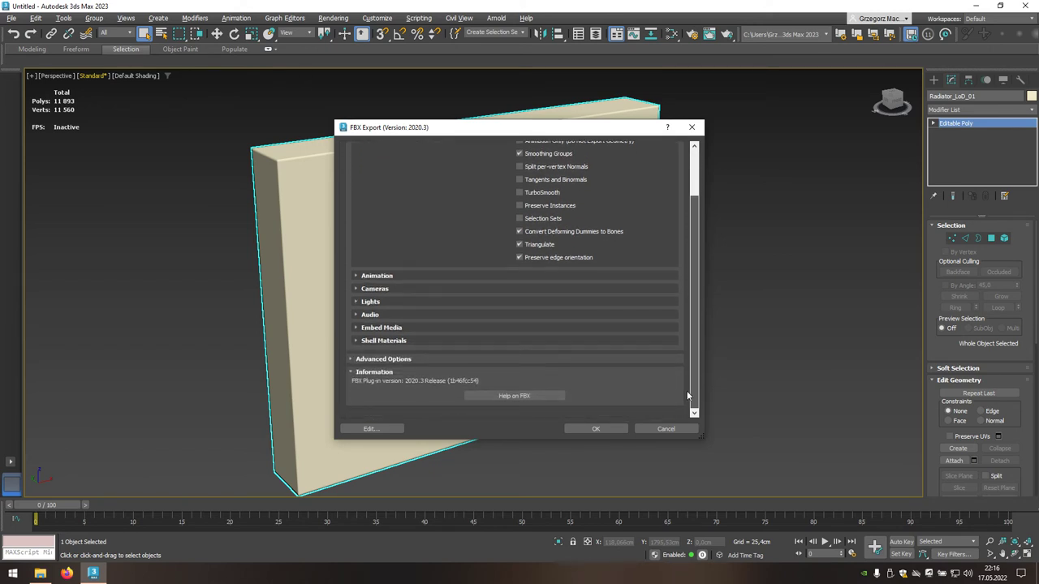
{"action": "left_click", "coordinate": [380, 362]}
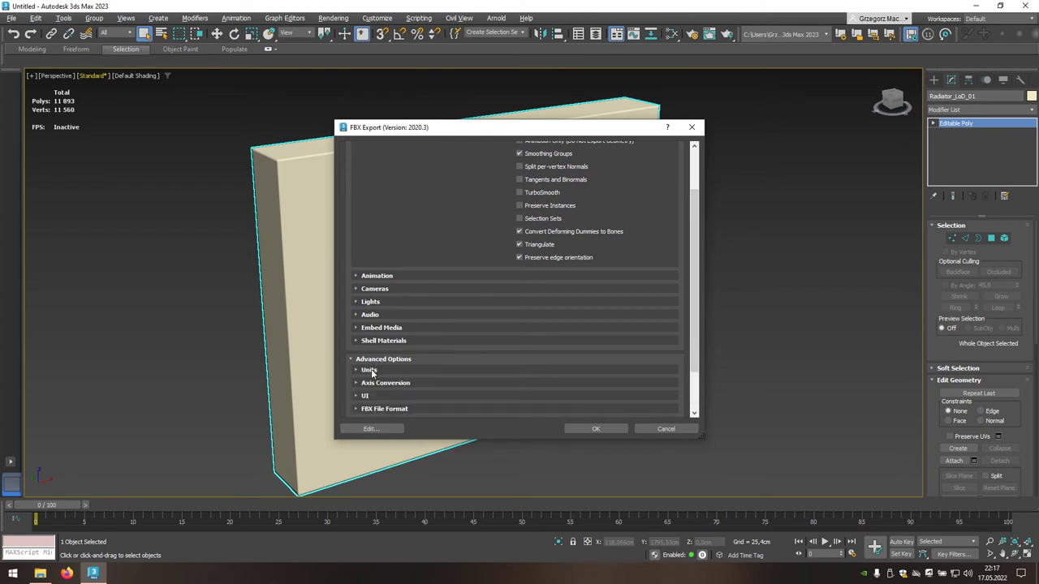
{"action": "left_click", "coordinate": [371, 368]}
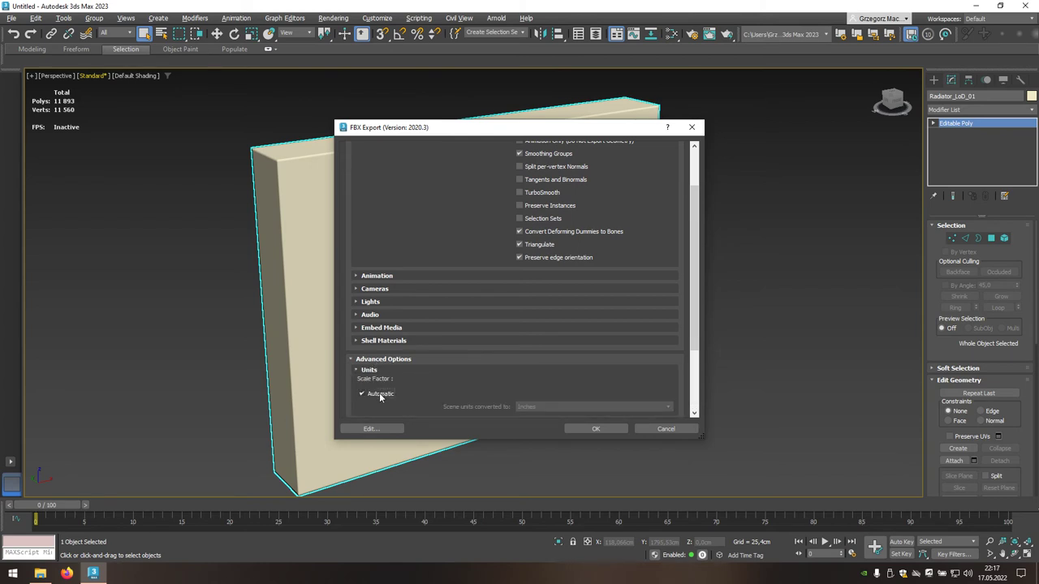
{"action": "left_click", "coordinate": [362, 394]}
{"action": "left_click", "coordinate": [547, 409]}
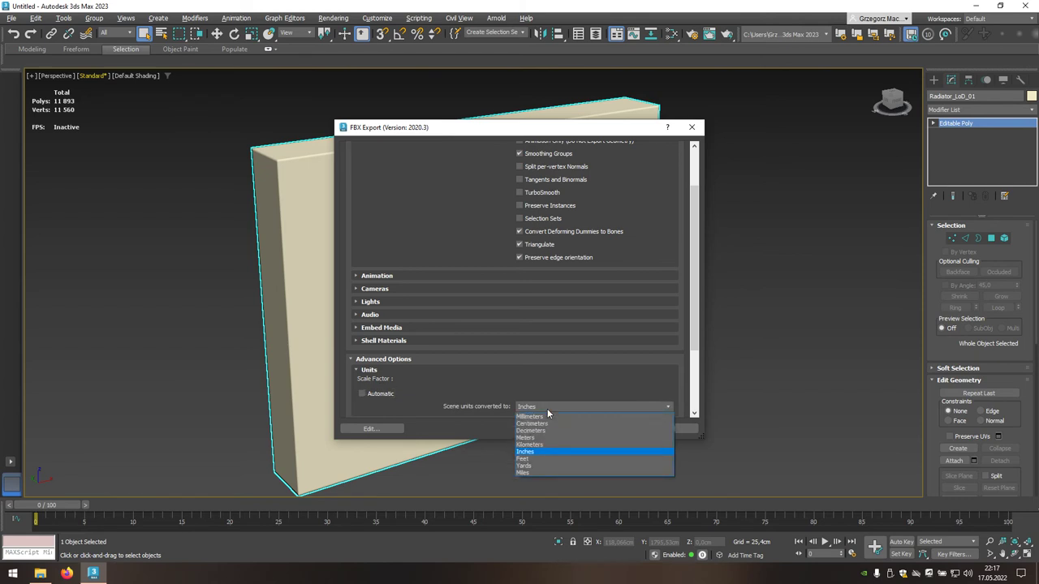
{"action": "left_click", "coordinate": [547, 424]}
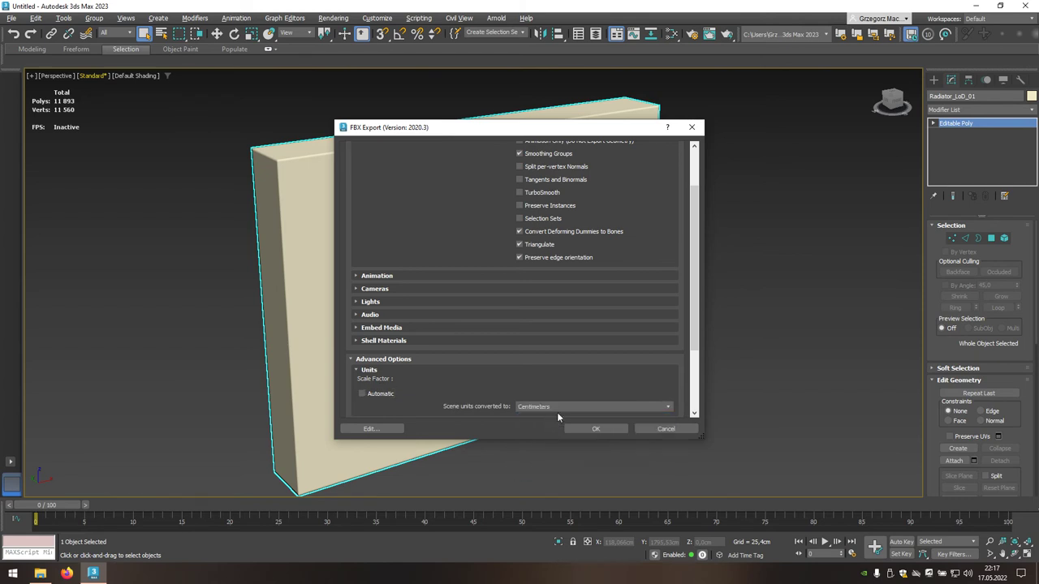
Set the FBX file format to FBX 2020 and export the mesh
{"action": "left_click_drag", "start_coordinate": [694, 342], "coordinate": [685, 392]}
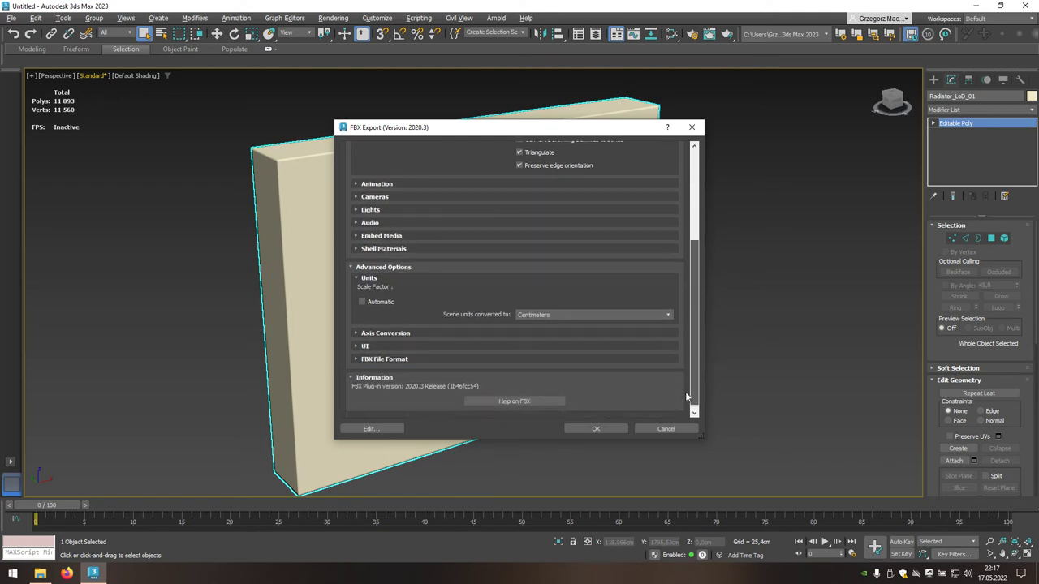
{"action": "left_click", "coordinate": [392, 360]}
{"action": "left_click", "coordinate": [560, 384]}
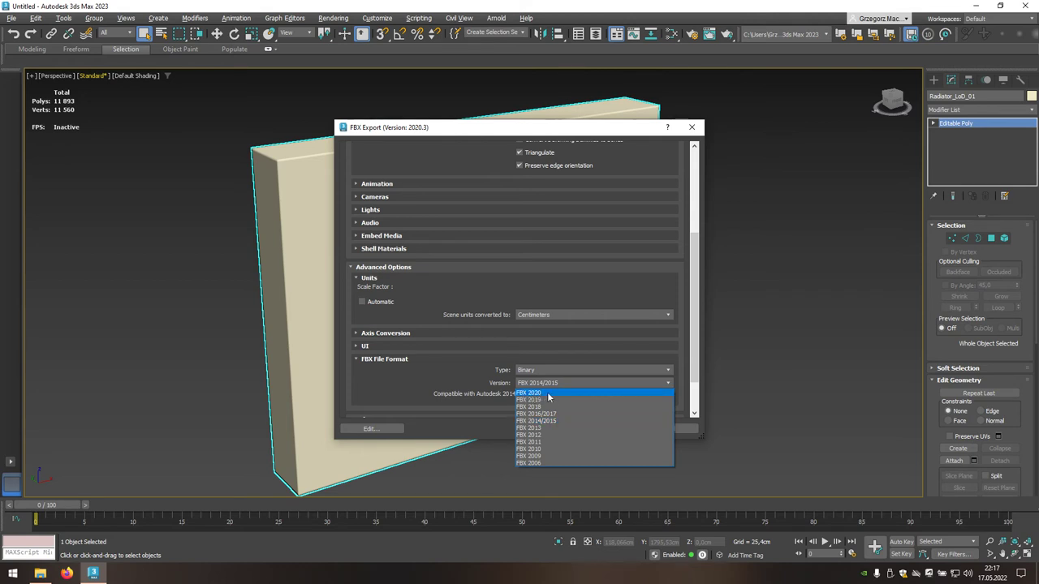
{"action": "left_click", "coordinate": [550, 394]}
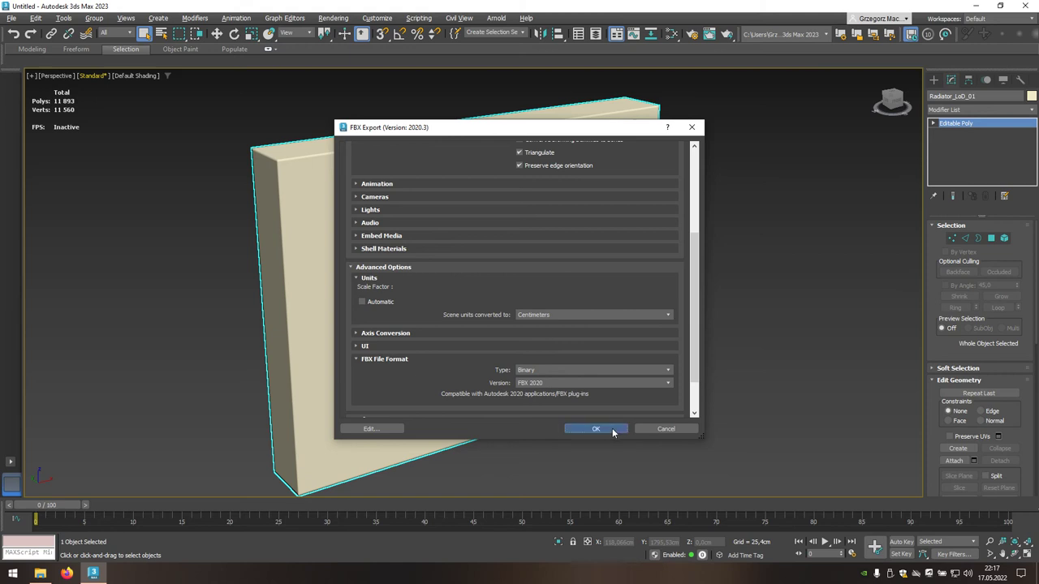
{"action": "left_click", "coordinate": [596, 429]}
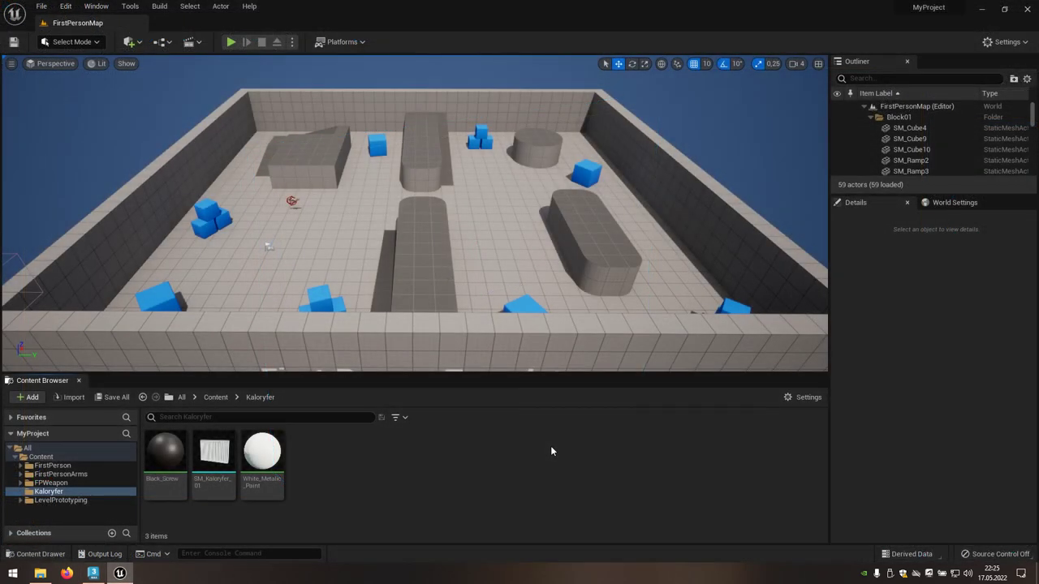
{"action": "mouse_move", "coordinate": [214, 461]}
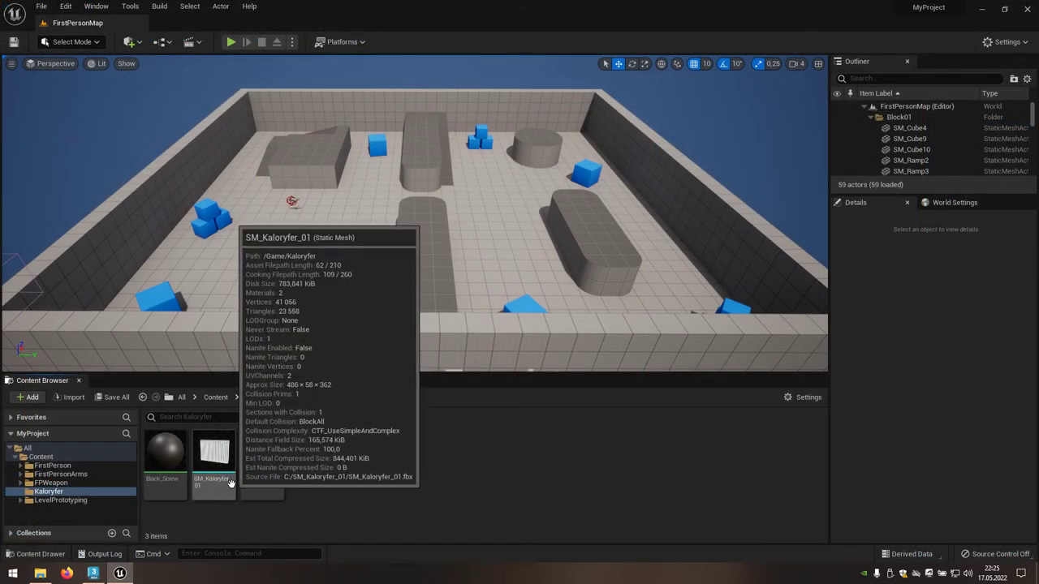
Bring up the SM_Kaloryfer_01 mesh editor, inspect the radiator, and reach the LOD import choices
{"action": "double_click", "coordinate": [229, 482]}
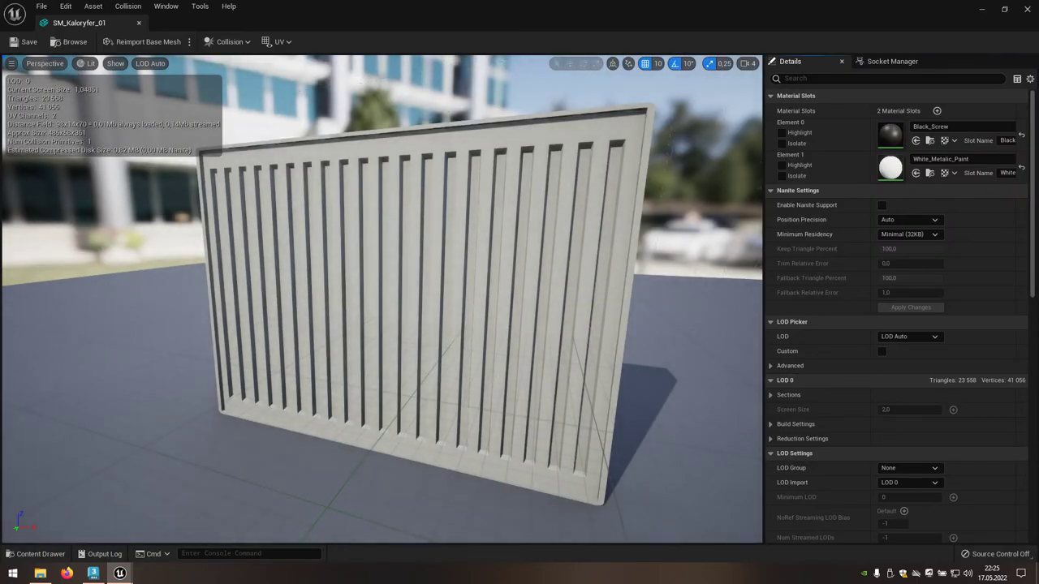
{"action": "mouse_move", "coordinate": [506, 334]}
{"action": "left_mouse_down"}
{"action": "mouse_move", "coordinate": [438, 365]}
{"action": "mouse_move", "coordinate": [495, 354]}
{"action": "left_mouse_up"}
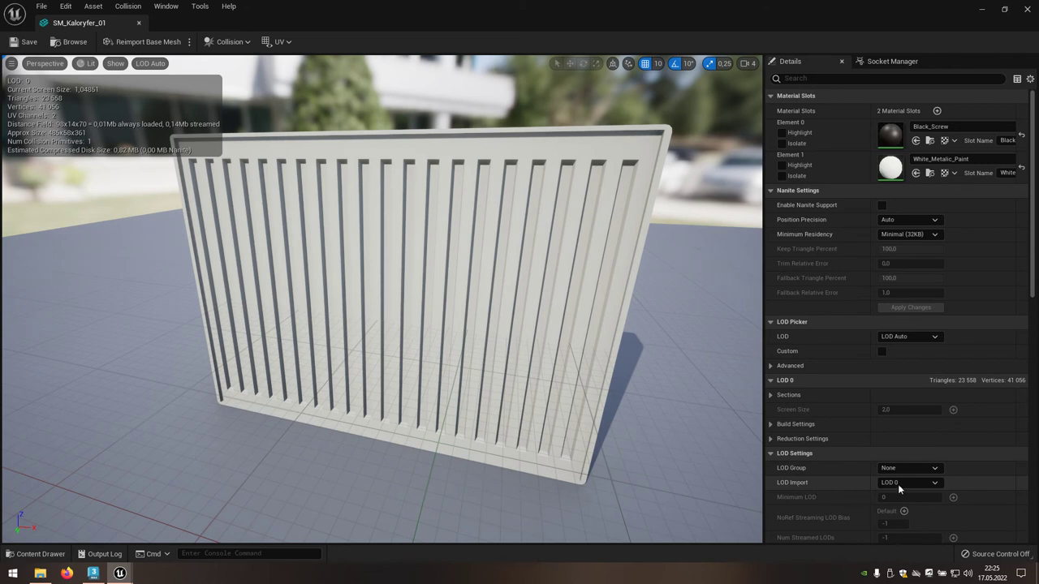
{"action": "left_click", "coordinate": [934, 484]}
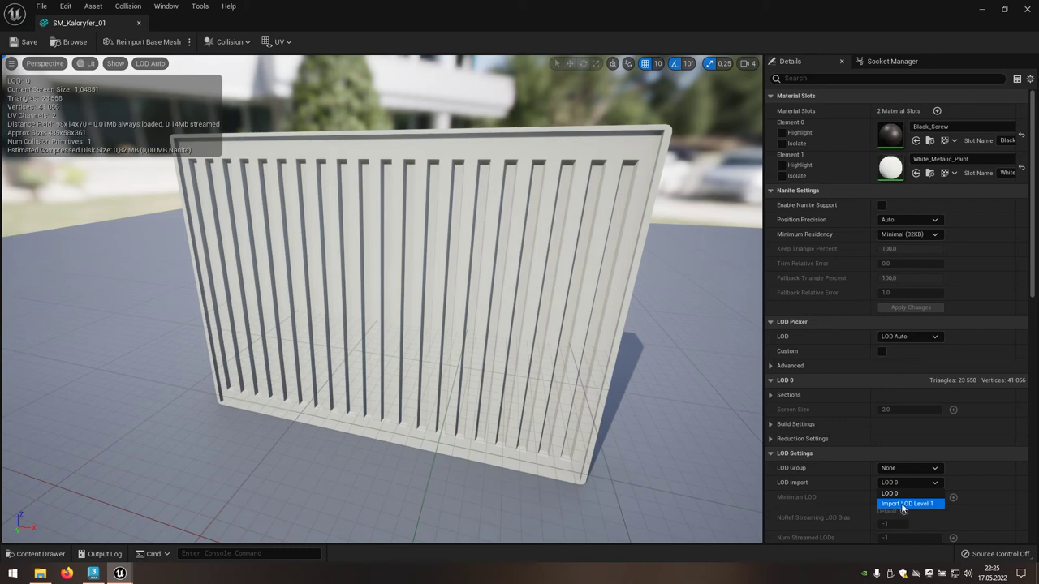
Import SM_Kaloryfer_01_LoD_01.fbx from C:\SM_Kaloryfer_01 as LOD Level 1
{"action": "left_click", "coordinate": [934, 503]}
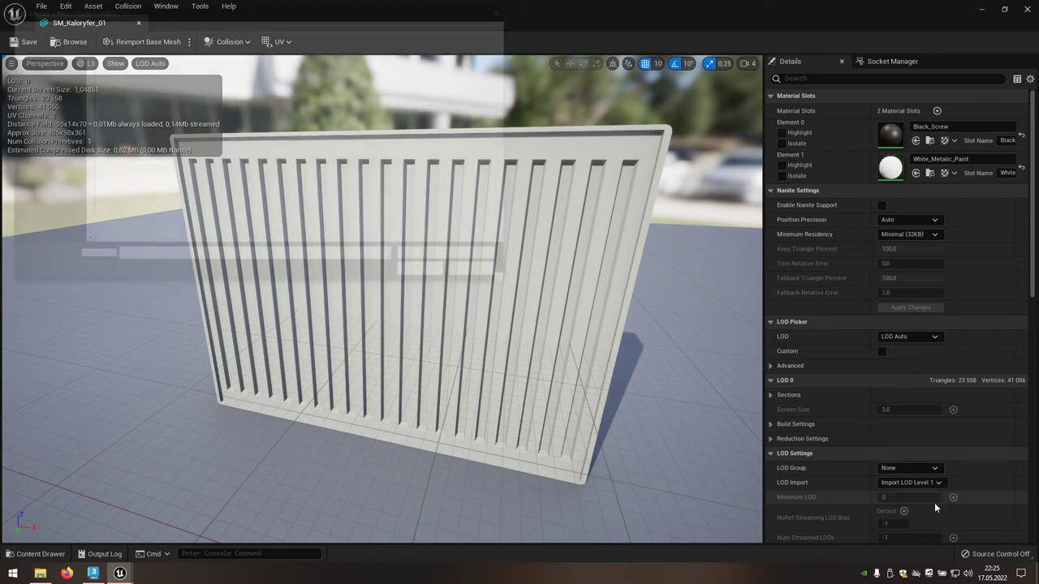
{"action": "type", "text": "C:\\SM_Kaloryfer_01"}
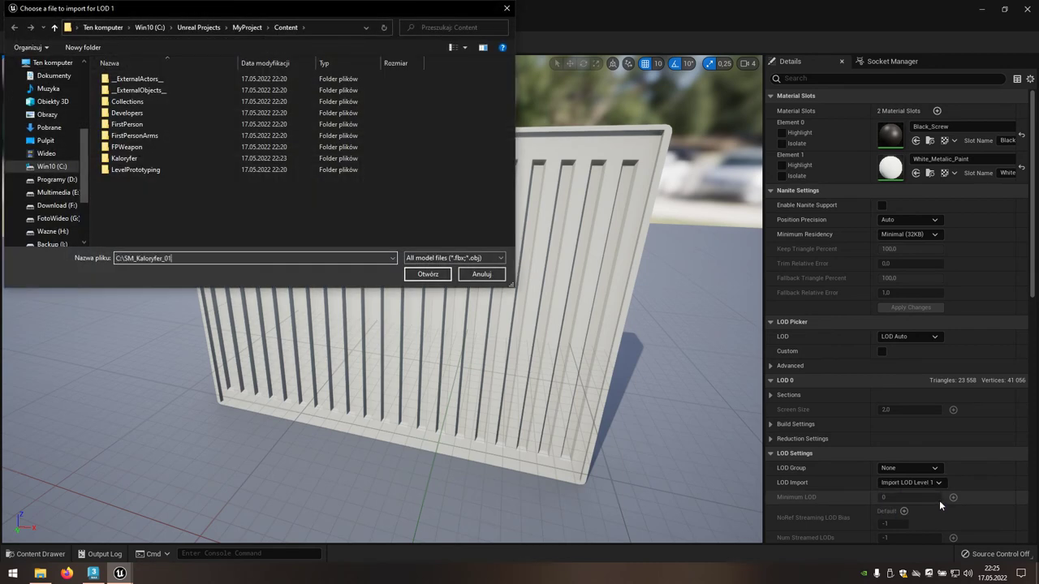
{"action": "key", "text": "Return"}
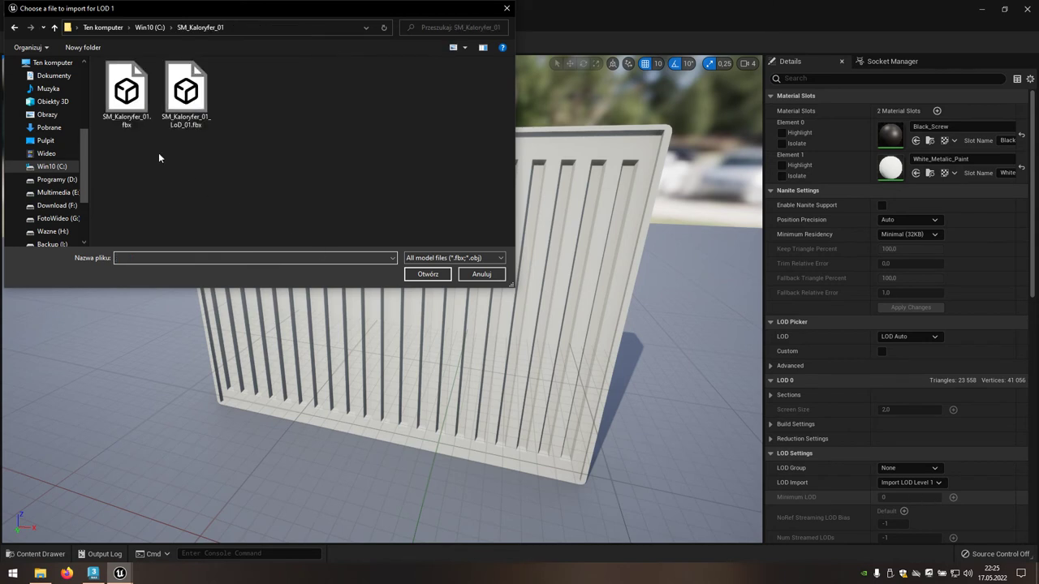
{"action": "left_click", "coordinate": [193, 101]}
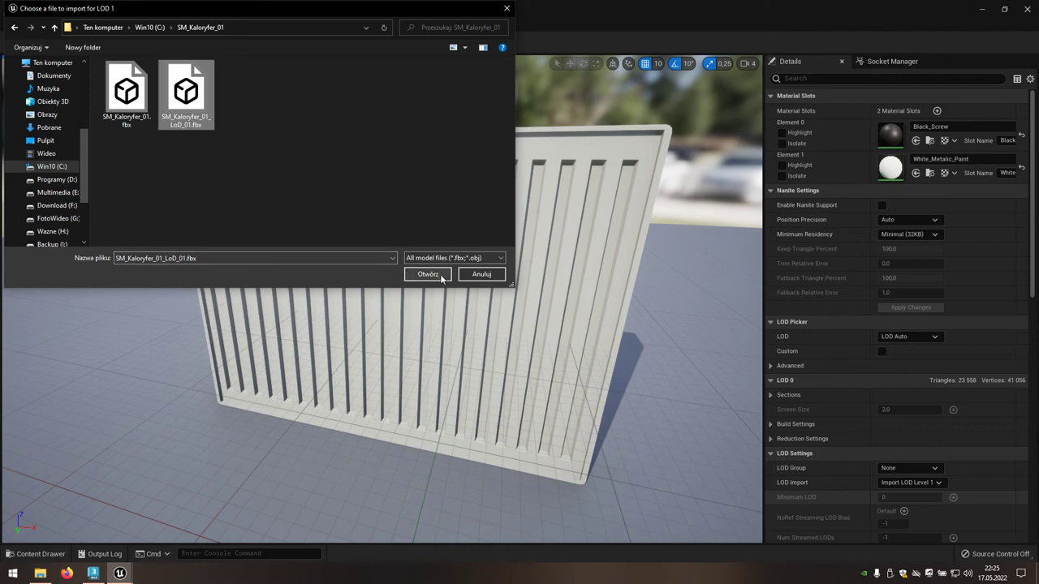
{"action": "left_click", "coordinate": [417, 276]}
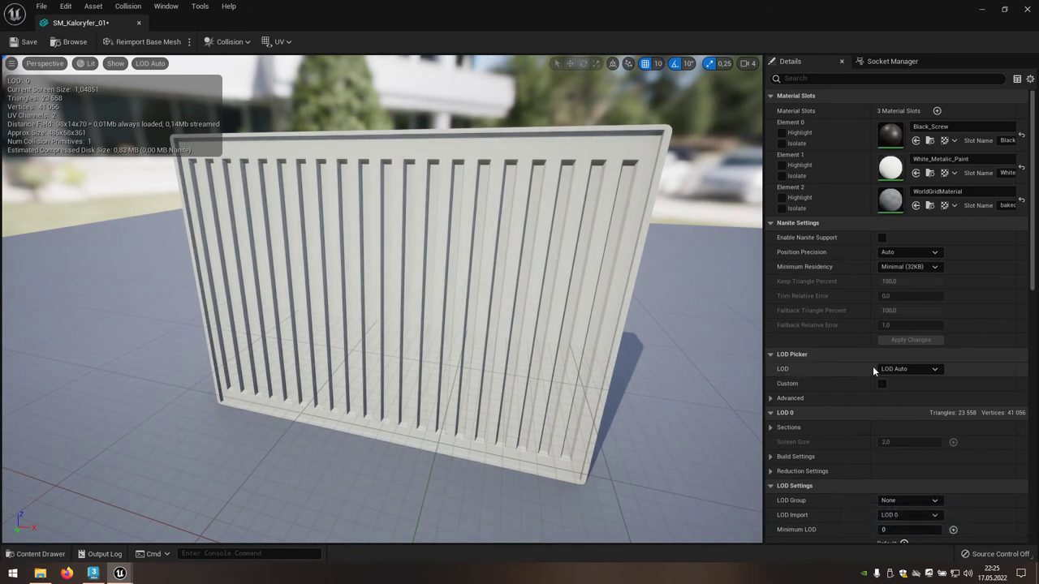
{"action": "left_click", "coordinate": [935, 370]}
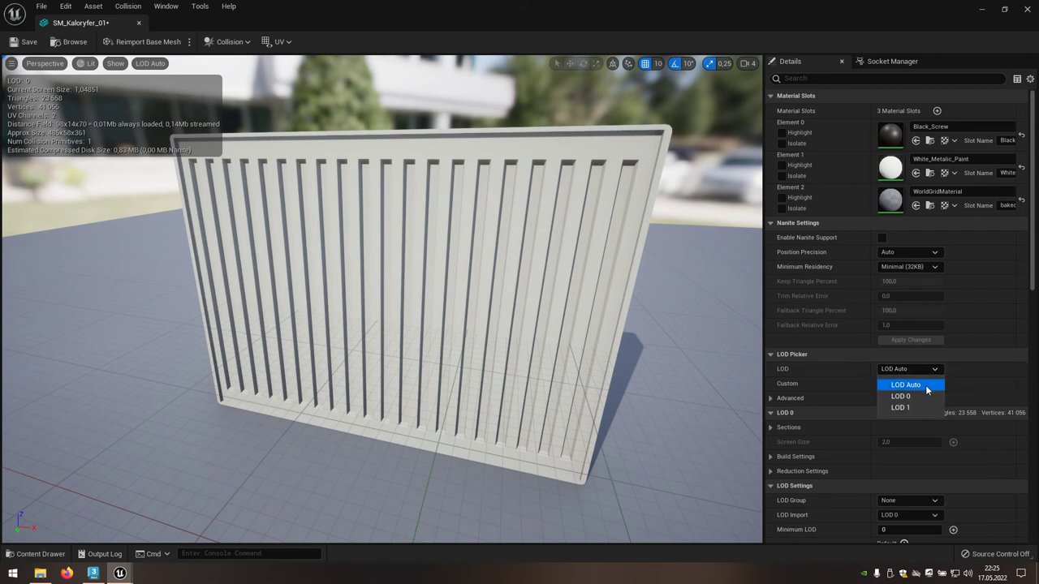
Preview LOD 0 then LOD 1, highlight Element 2's material, and minimize the mesh editor
{"action": "left_click", "coordinate": [920, 396]}
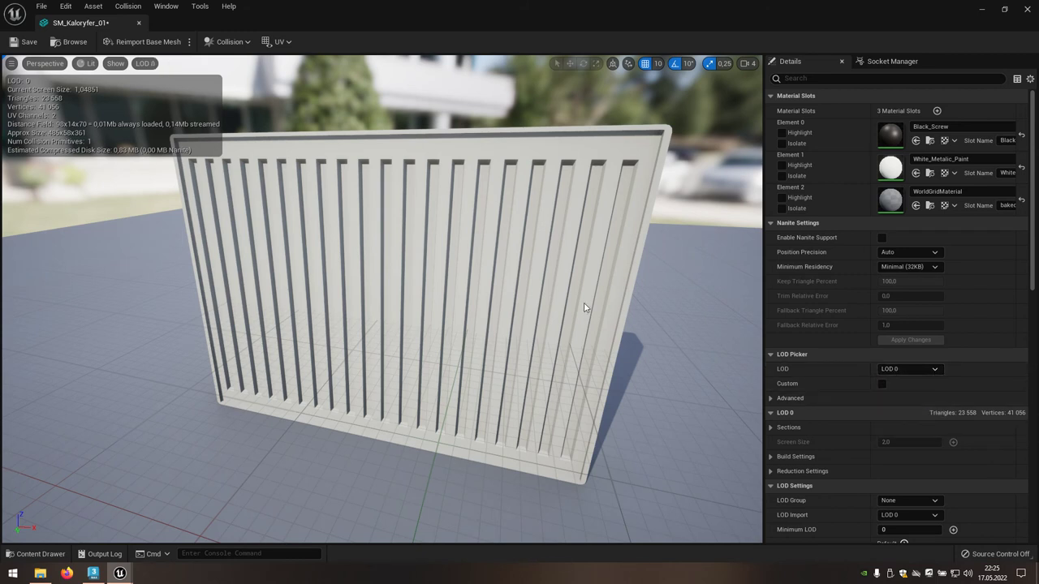
{"action": "left_click", "coordinate": [896, 366]}
{"action": "left_click", "coordinate": [901, 394]}
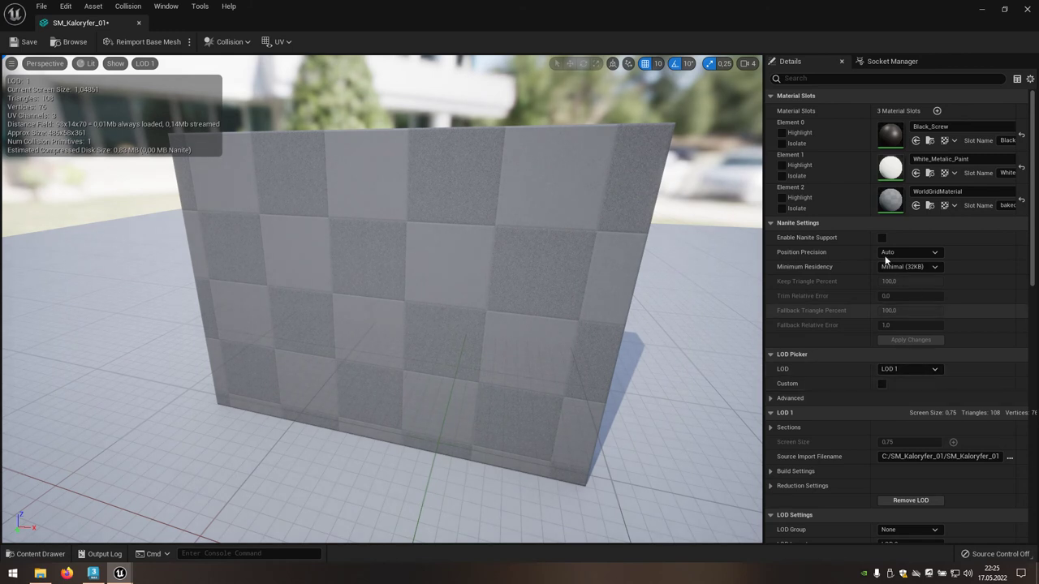
{"action": "left_click", "coordinate": [783, 199]}
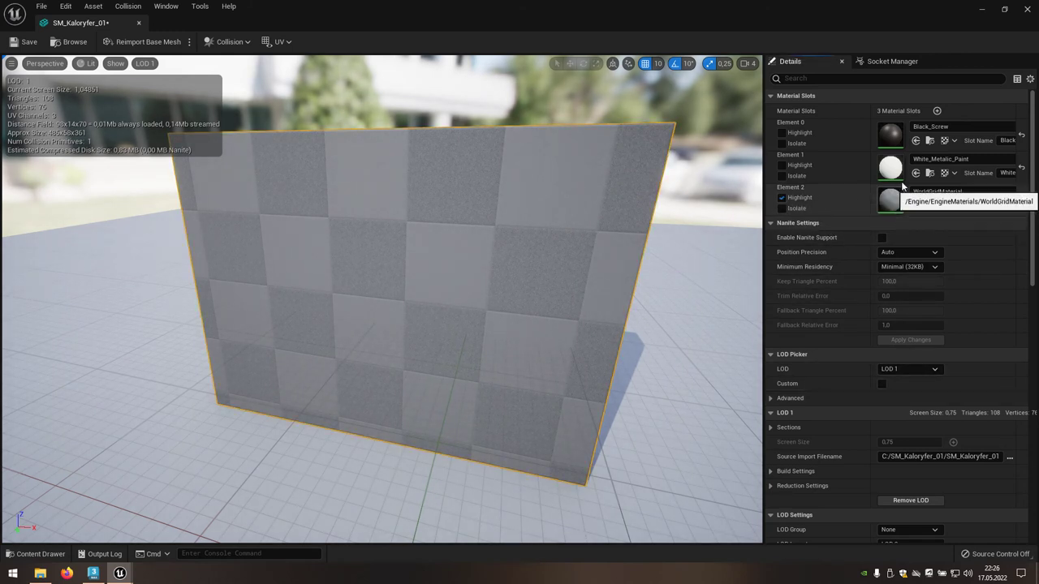
{"action": "left_click", "coordinate": [981, 12]}
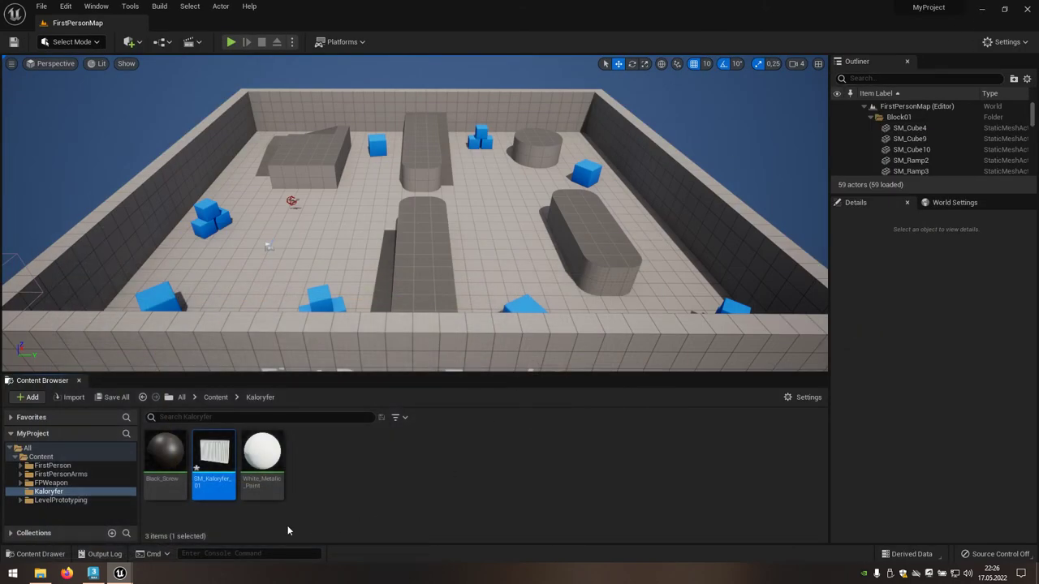
Import the T_Radiator_01_N normal map from the export folder into the Content Browser
{"action": "left_click", "coordinate": [40, 573]}
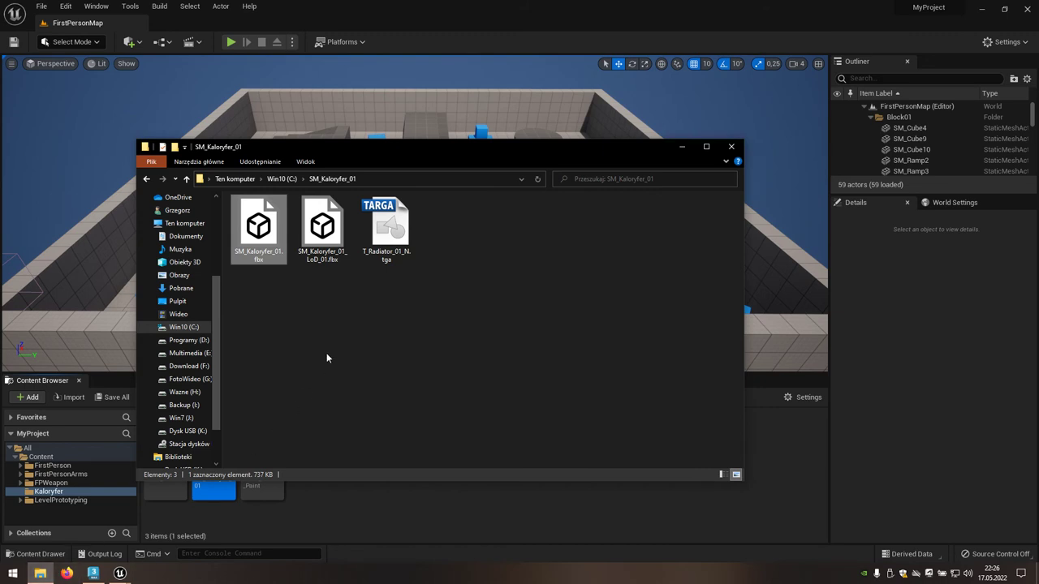
{"action": "left_click_drag", "start_coordinate": [387, 232], "coordinate": [402, 499]}
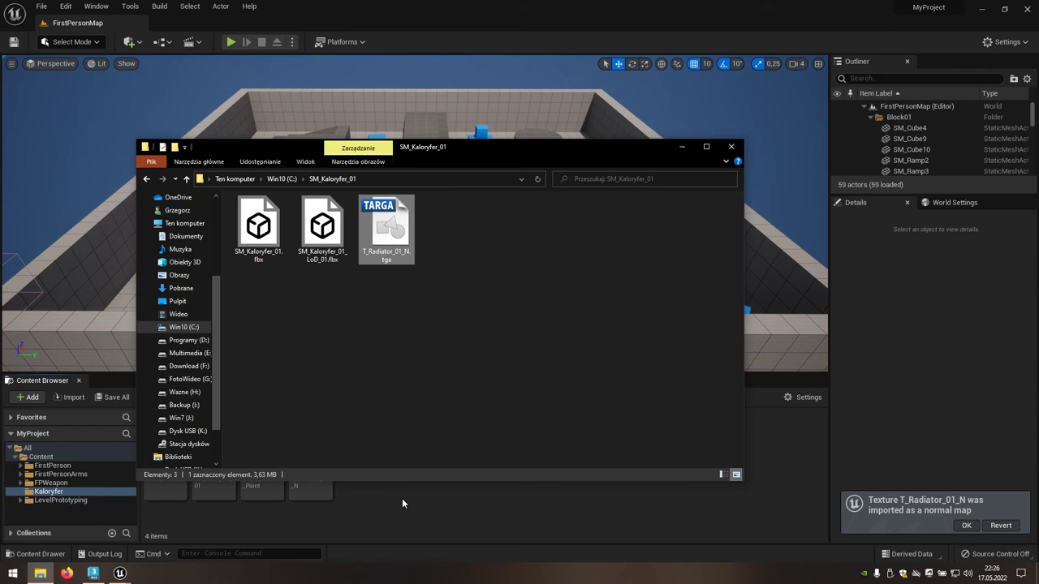
{"action": "left_click", "coordinate": [402, 500]}
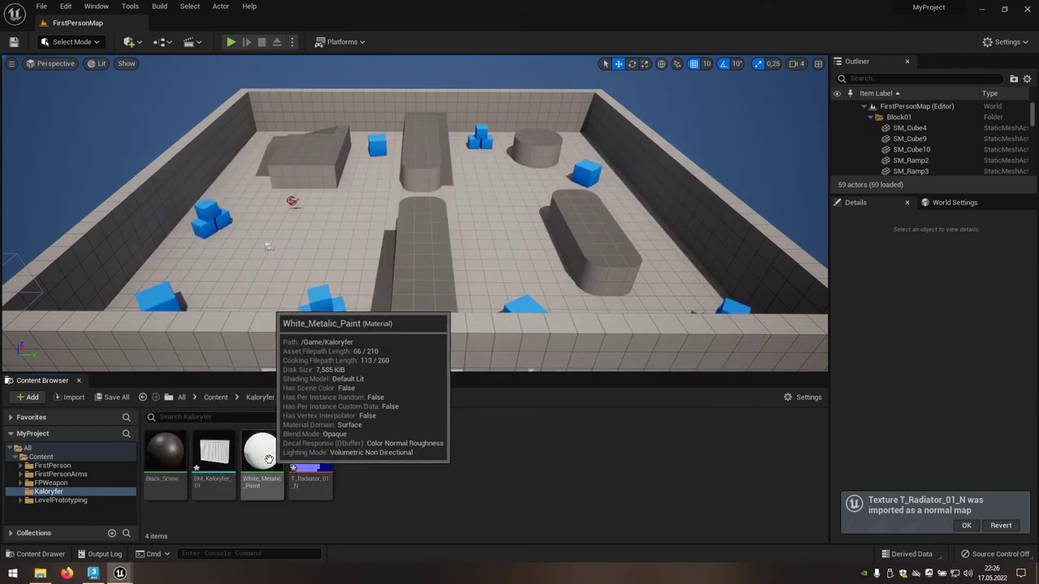
Duplicate White_Metalic_Paint as White_Metalic_Paint_LoD and load it in the material editor
{"action": "right_click", "coordinate": [269, 460]}
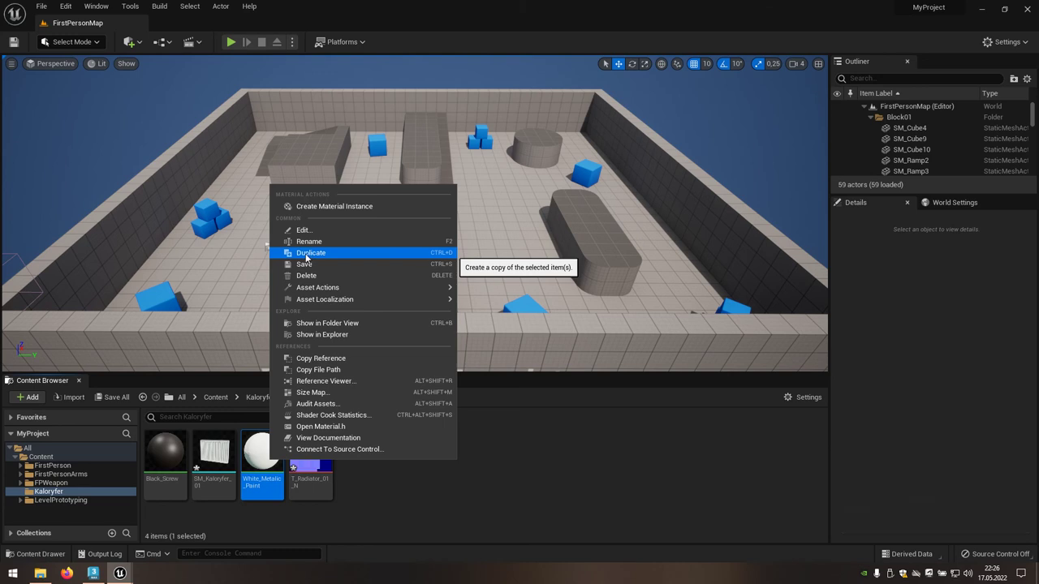
{"action": "left_click", "coordinate": [355, 255]}
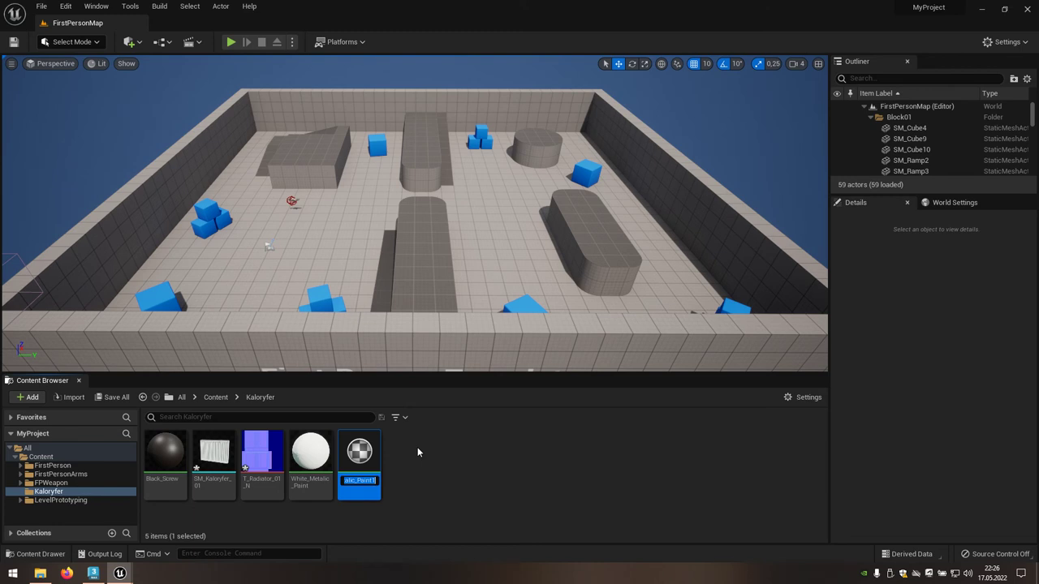
{"action": "key", "text": "End"}
{"action": "key", "text": "BackSpace"}
{"action": "type", "text": "_"}
{"action": "type", "text": "LoD"}
{"action": "key", "text": "Return"}
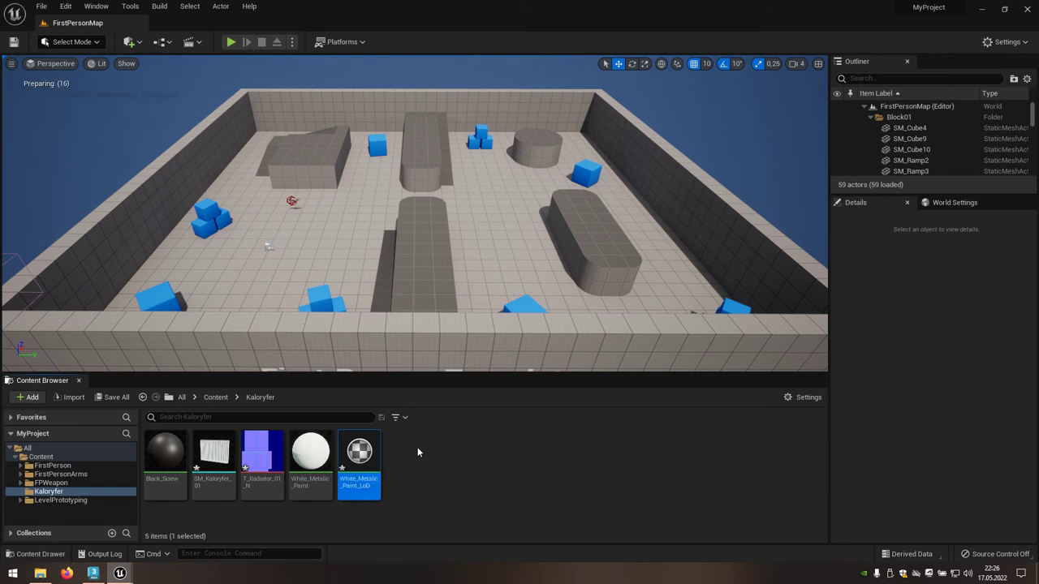
{"action": "double_click", "coordinate": [361, 452]}
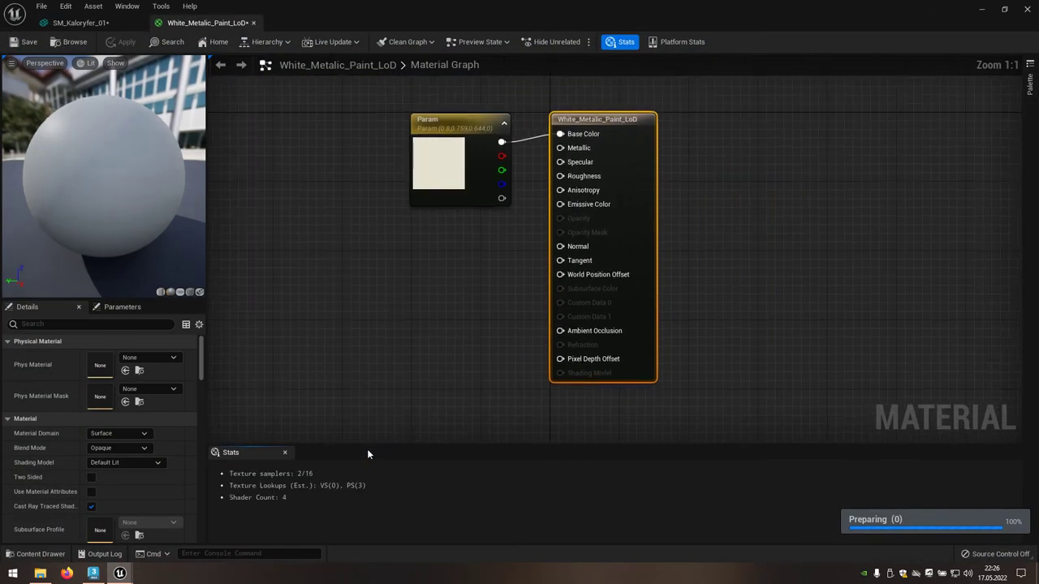
Wire a T_Radiator_01_N Texture Sample into the Normal input, save, and close the editor
{"action": "left_click", "coordinate": [1004, 9]}
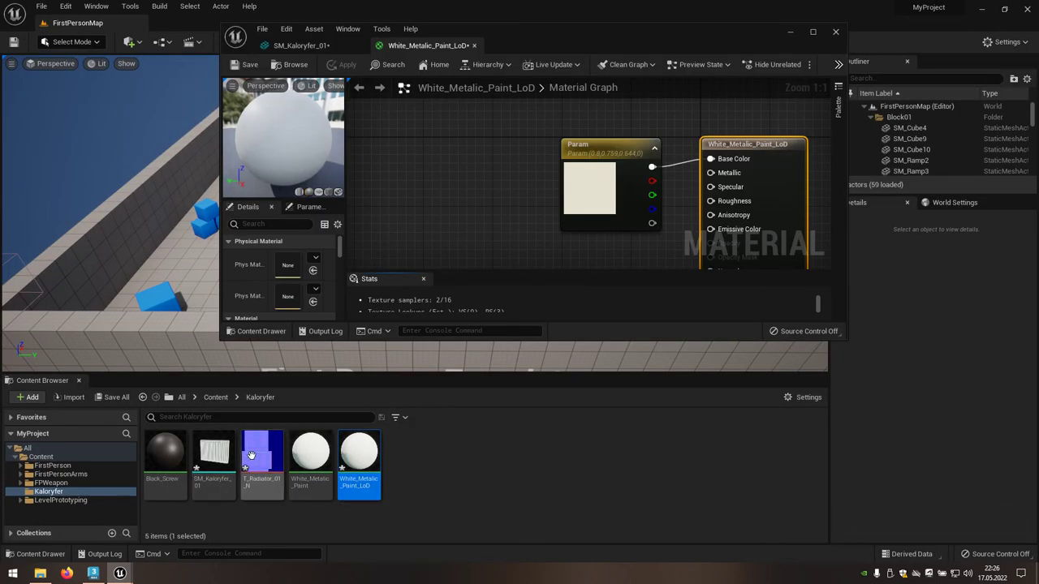
{"action": "left_click_drag", "start_coordinate": [262, 456], "coordinate": [485, 230]}
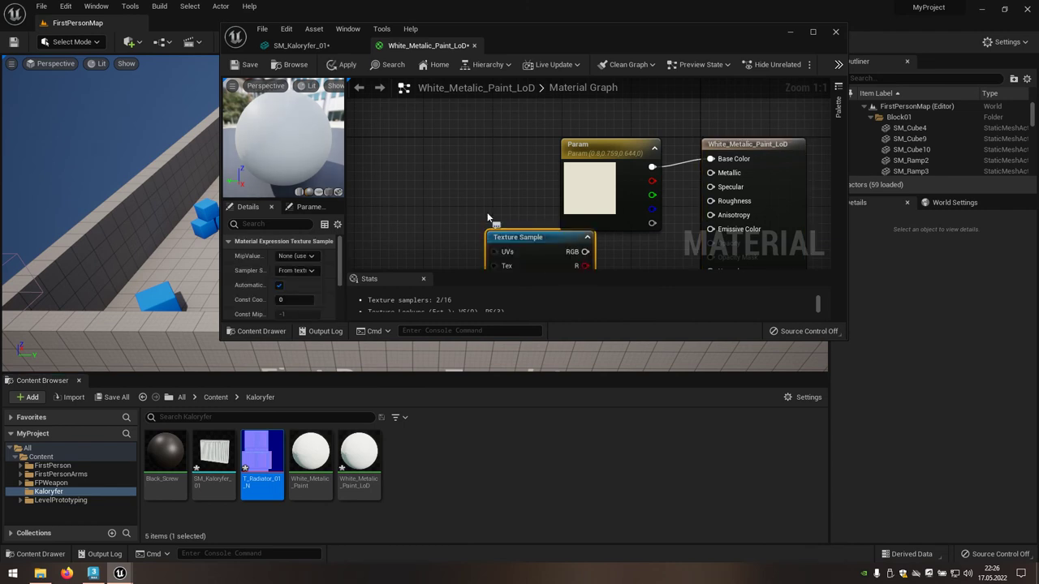
{"action": "right_click_drag", "start_coordinate": [485, 204], "coordinate": [410, 120]}
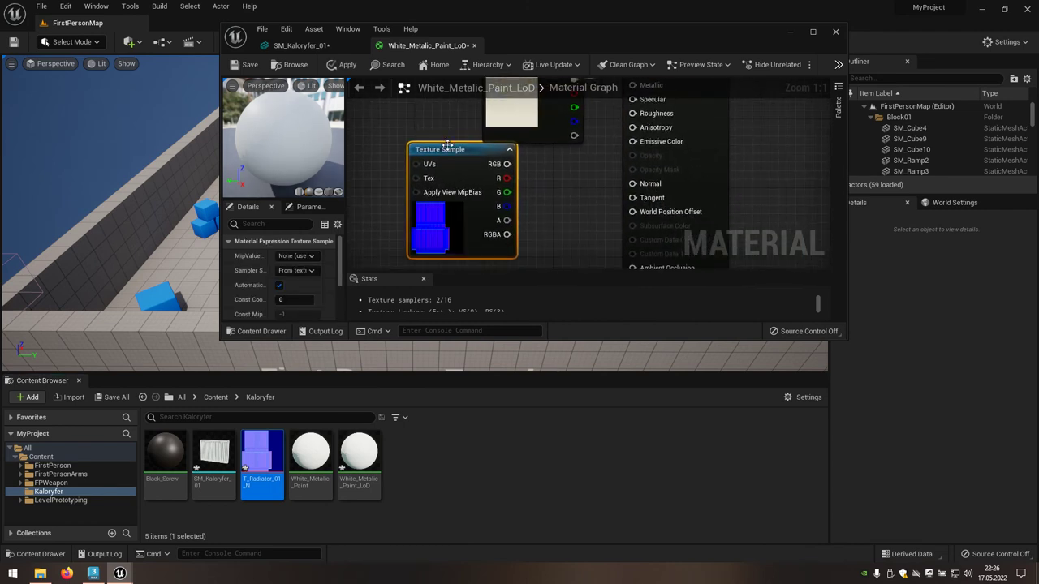
{"action": "left_click_drag", "start_coordinate": [449, 156], "coordinate": [491, 176]}
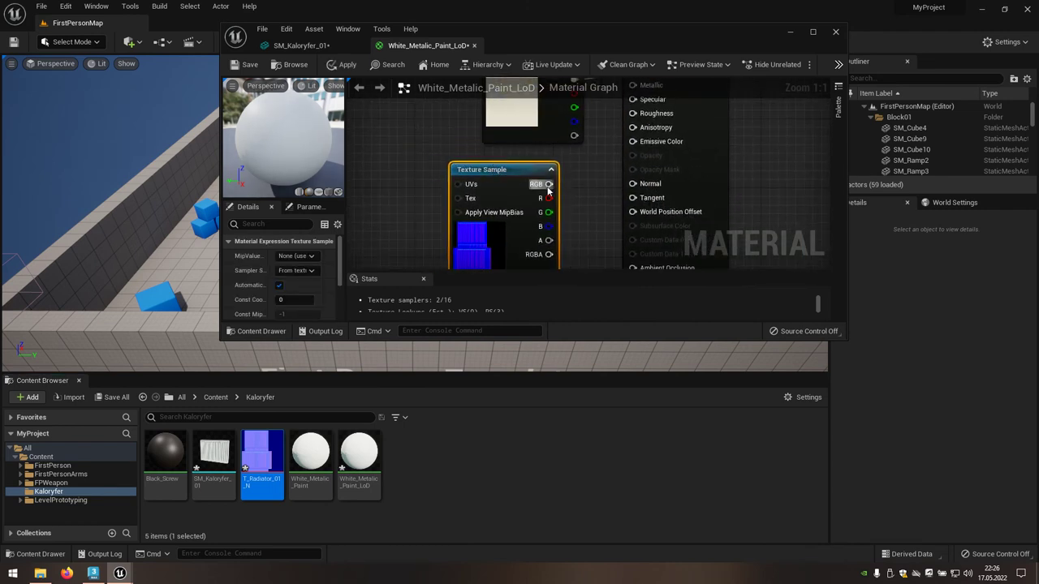
{"action": "left_click_drag", "start_coordinate": [569, 186], "coordinate": [634, 184]}
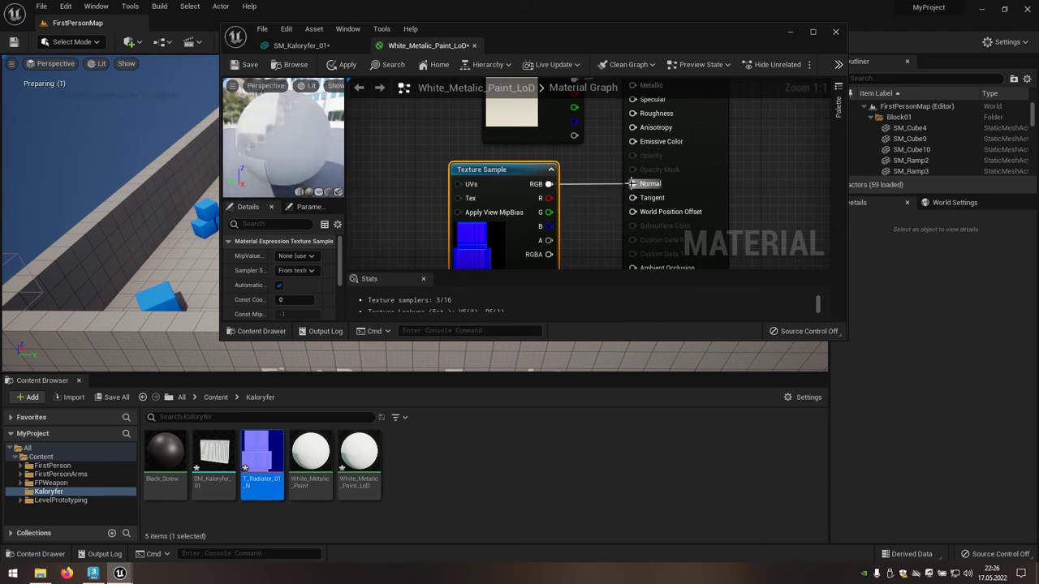
{"action": "left_click", "coordinate": [250, 70]}
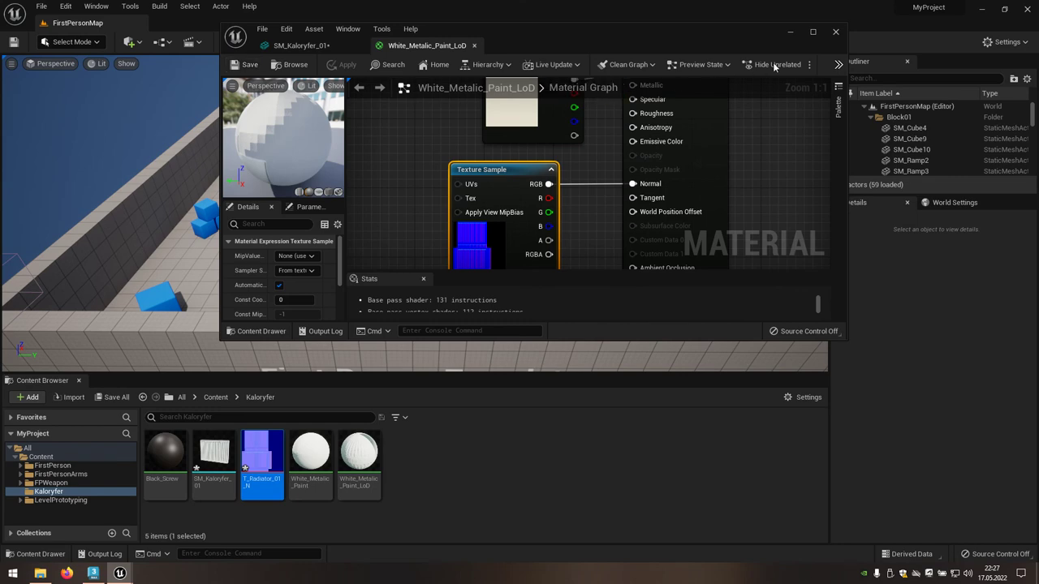
{"action": "left_click", "coordinate": [833, 33]}
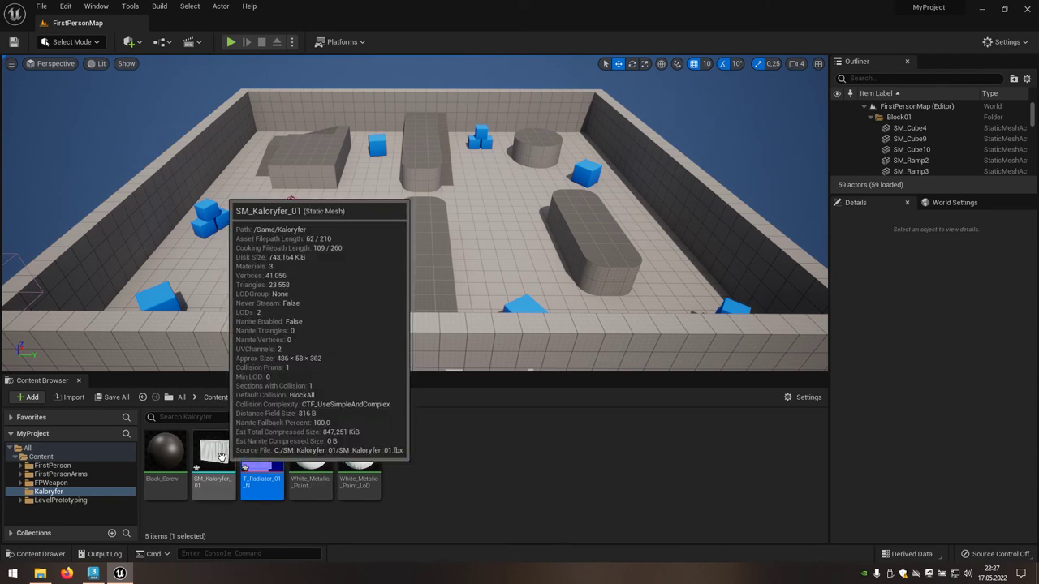
Open SM_Kaloryfer_01 in a maximized Static Mesh Editor and preview LOD 1
{"action": "double_click", "coordinate": [221, 457]}
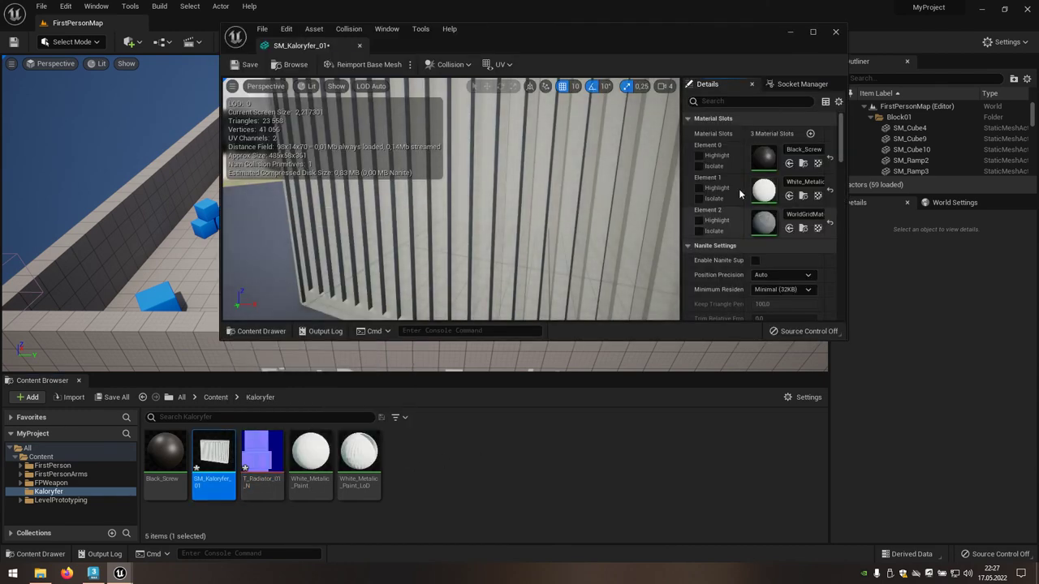
{"action": "left_click", "coordinate": [813, 32]}
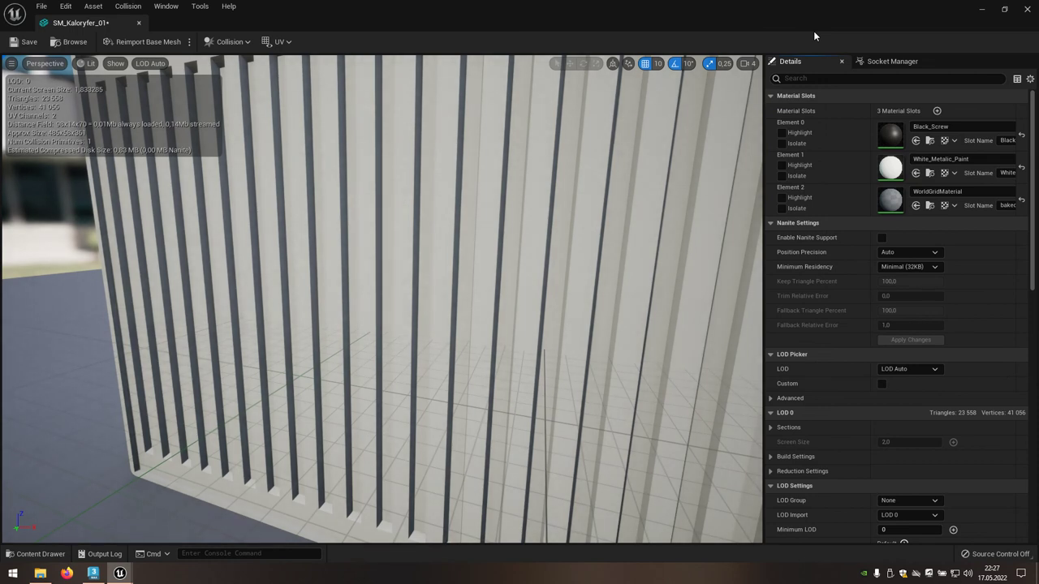
{"action": "left_click_drag", "start_coordinate": [648, 228], "coordinate": [629, 248]}
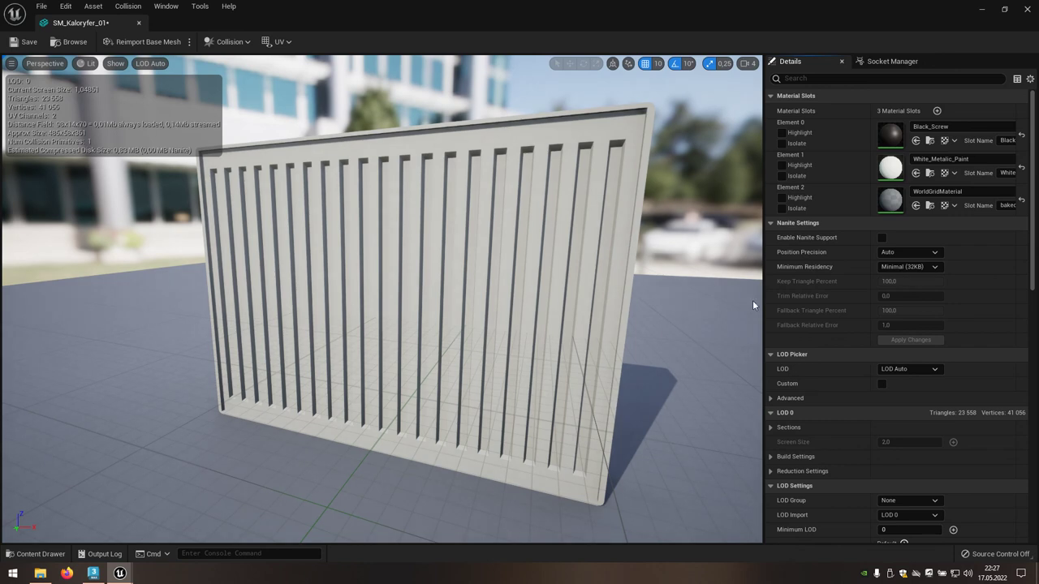
{"action": "left_click", "coordinate": [901, 369]}
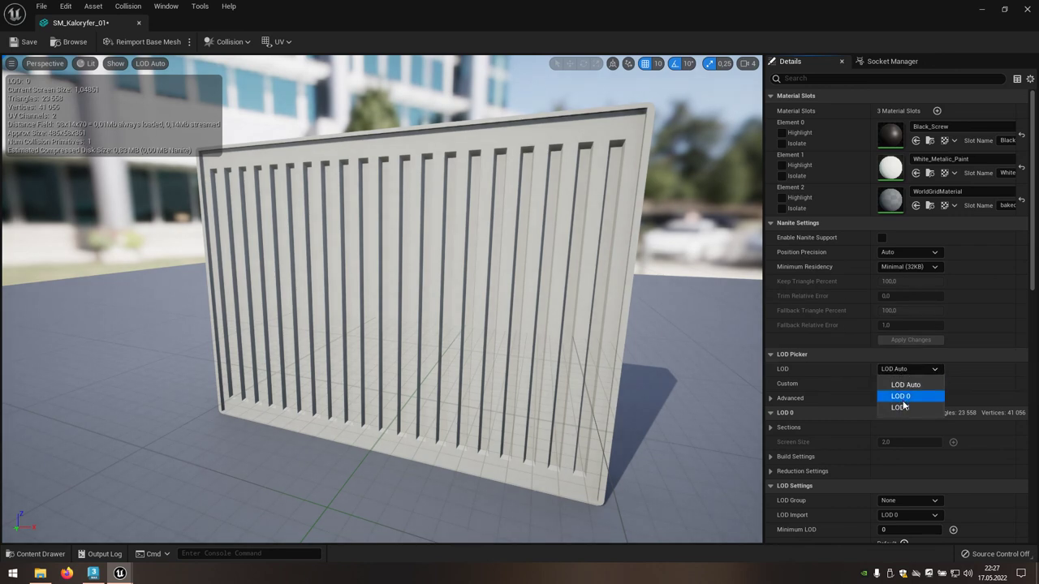
{"action": "left_click", "coordinate": [901, 407]}
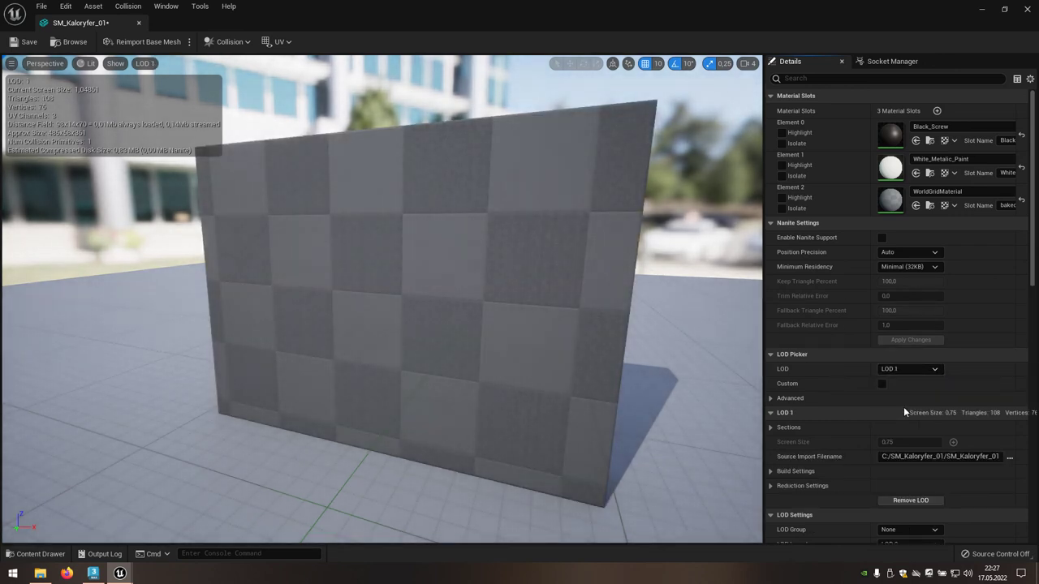
Select White_Metalic_Paint_LoD in the Content Browser and briefly highlight Element 2 on the mesh
{"action": "left_click", "coordinate": [1006, 9]}
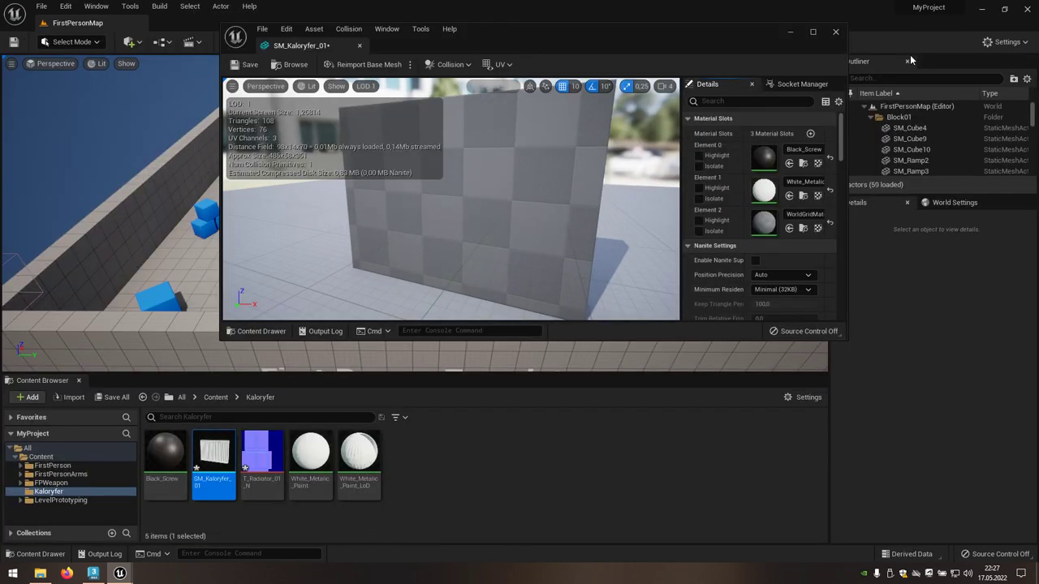
{"action": "left_click", "coordinate": [360, 455]}
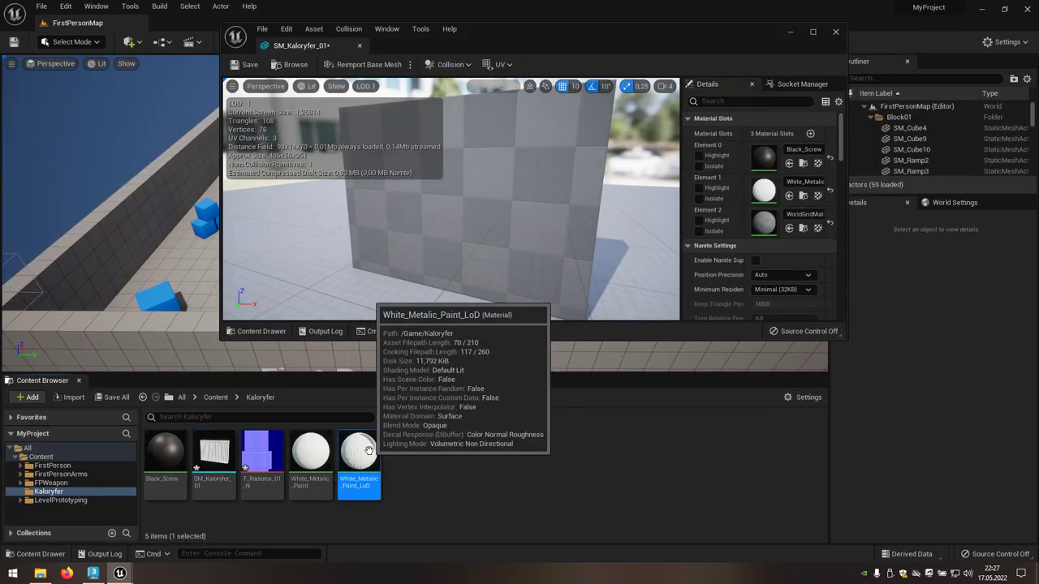
{"action": "left_click", "coordinate": [812, 31]}
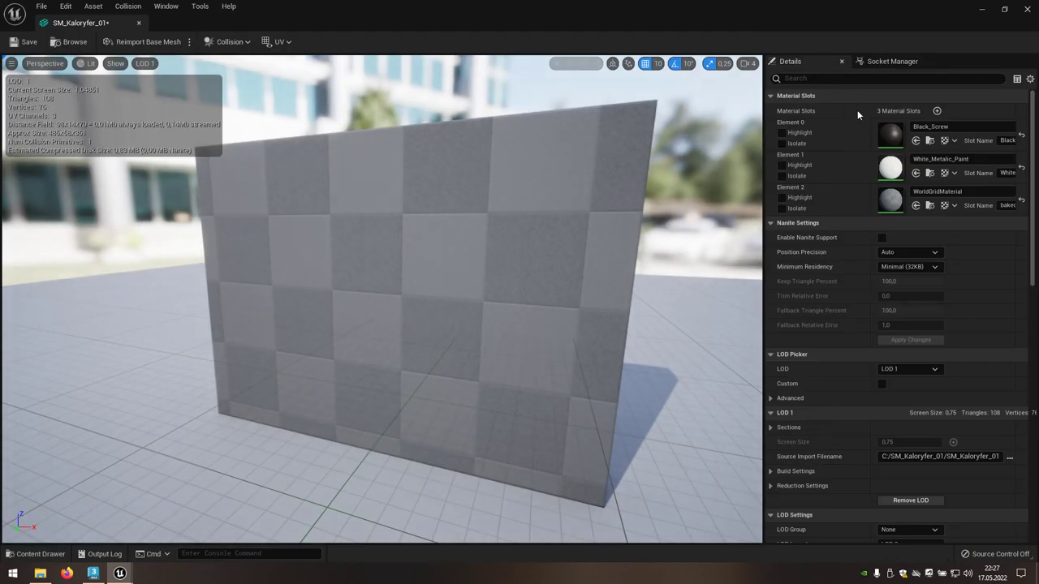
{"action": "left_click", "coordinate": [799, 199]}
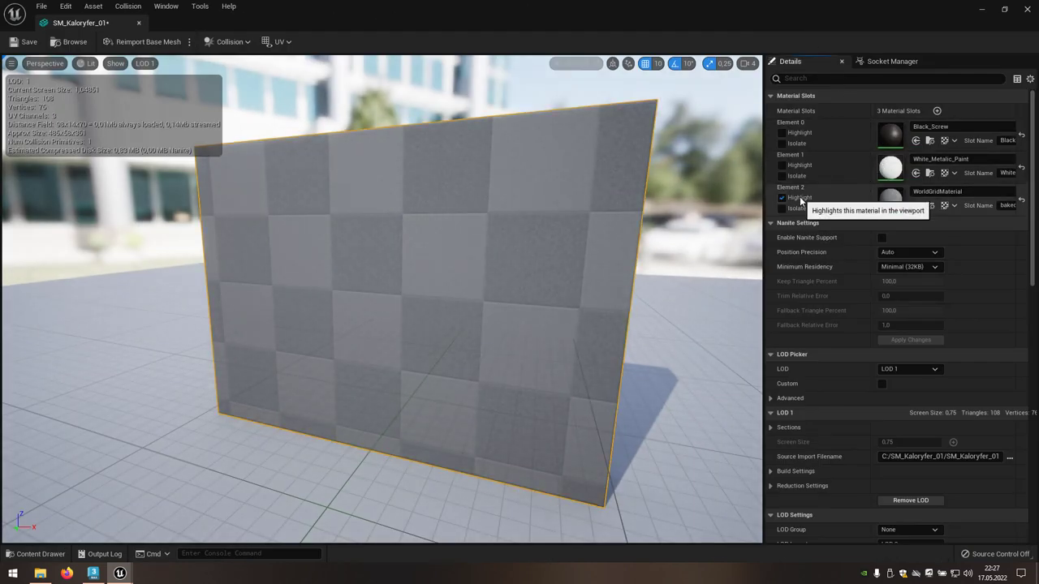
{"action": "left_click", "coordinate": [799, 199]}
Assign White_Metalic_Paint_LoD to Element 2 and turn off Auto Compute LOD Distances
{"action": "left_click", "coordinate": [918, 208]}
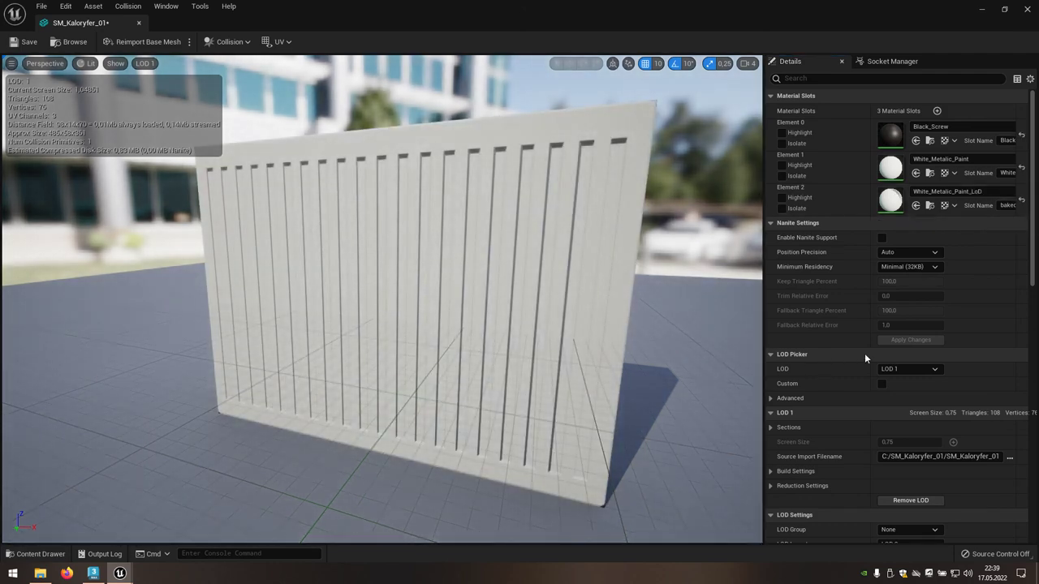
{"action": "scroll", "coordinate": [1034, 291], "scroll_direction": "down", "scroll_amount": 1}
{"action": "scroll", "coordinate": [1033, 291], "scroll_direction": "down", "scroll_amount": 5}
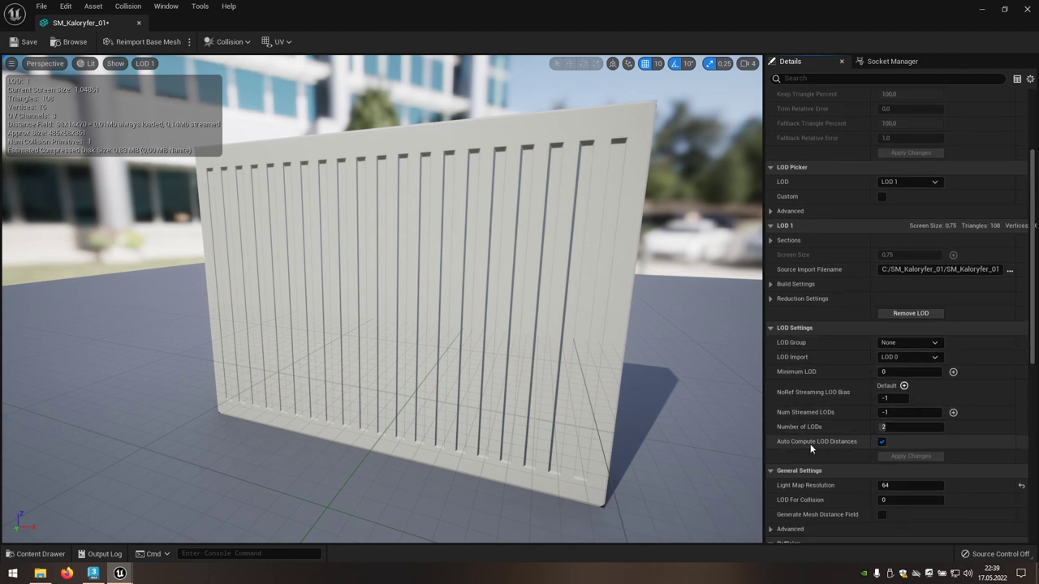
{"action": "left_click", "coordinate": [881, 443]}
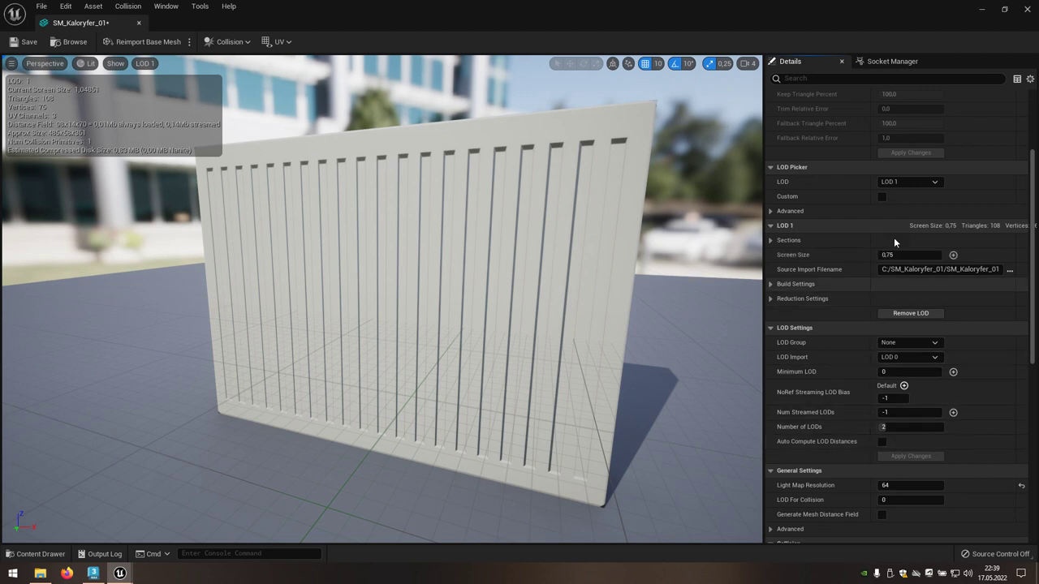
Set LOD 1's screen size to 0.5 and return the LOD preview to LOD Auto
{"action": "left_click", "coordinate": [908, 182]}
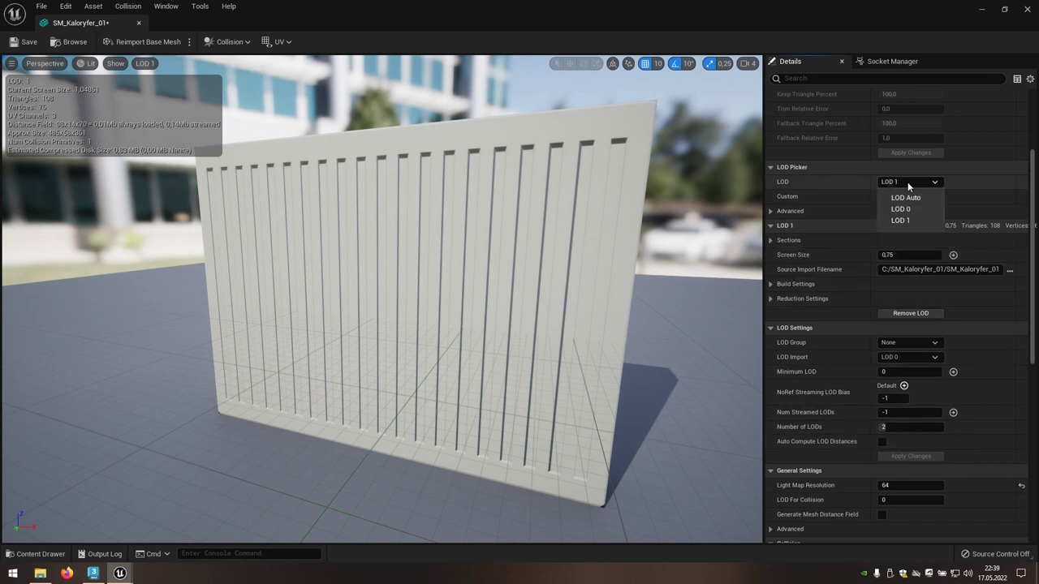
{"action": "left_click", "coordinate": [906, 208]}
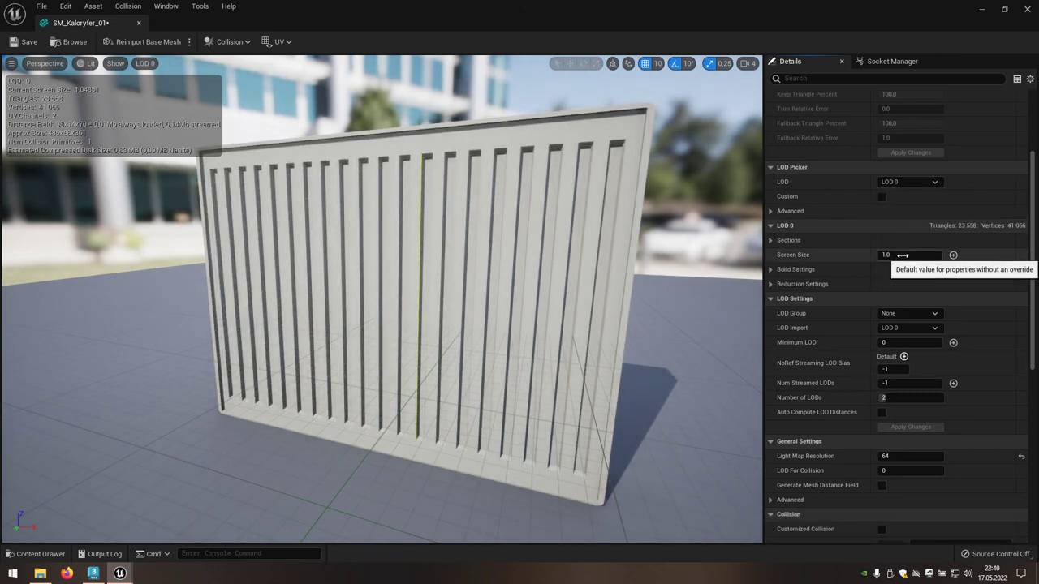
{"action": "left_click", "coordinate": [915, 182]}
{"action": "left_click", "coordinate": [914, 220]}
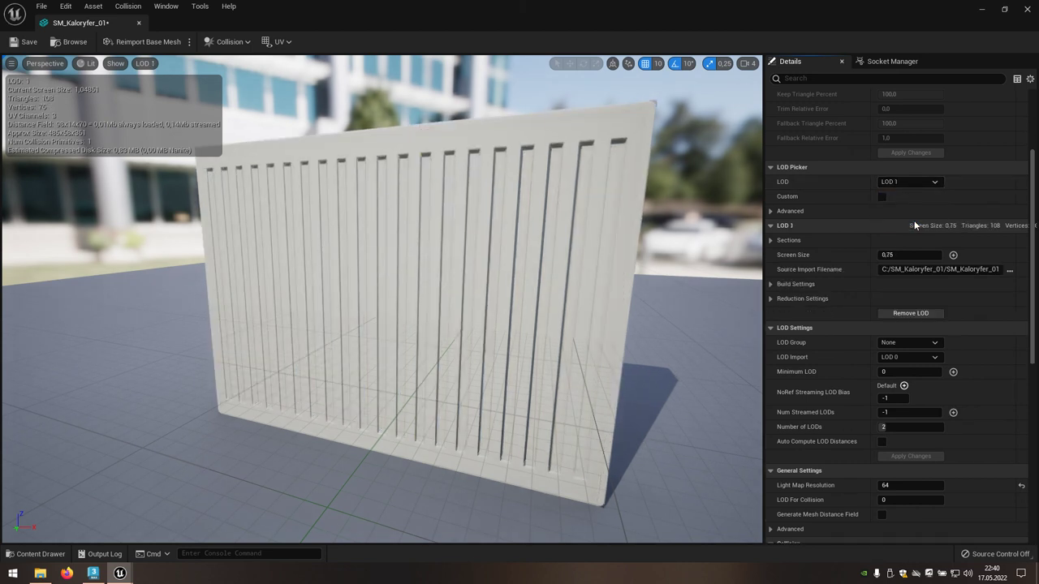
{"action": "left_click", "coordinate": [896, 255]}
{"action": "type", "text": ".5"}
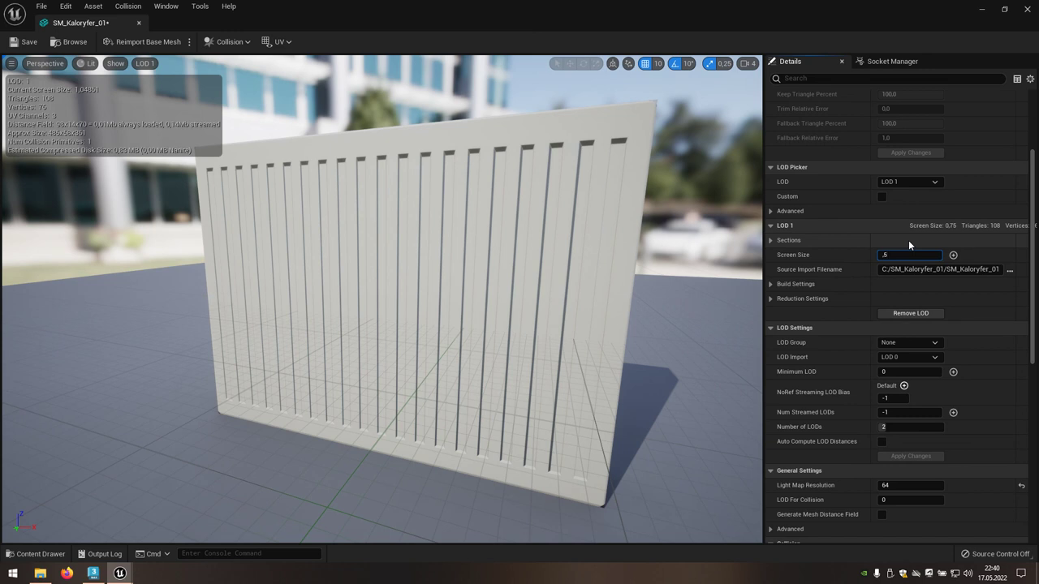
{"action": "key", "text": "Return"}
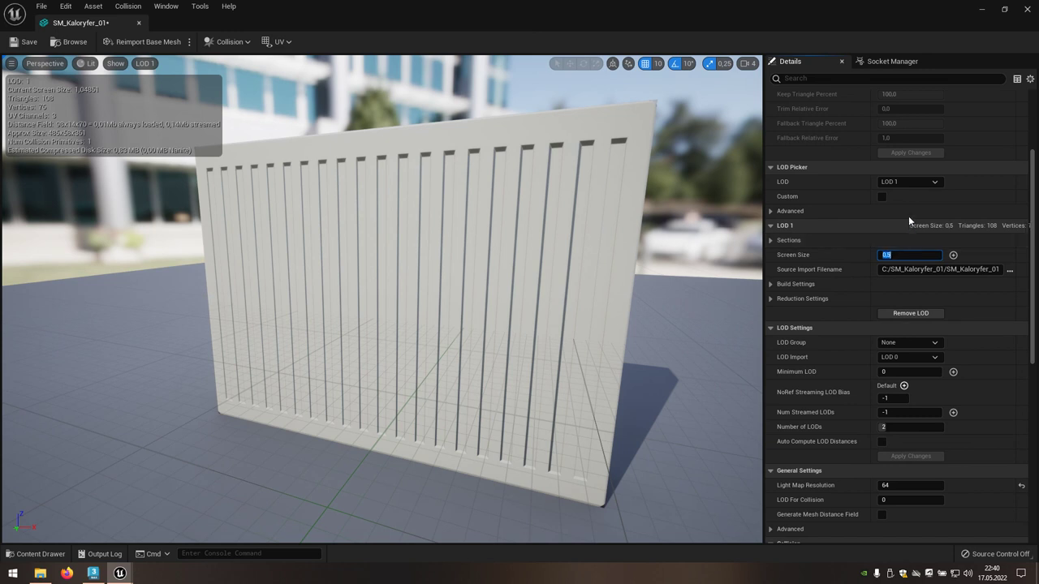
{"action": "left_click", "coordinate": [906, 181]}
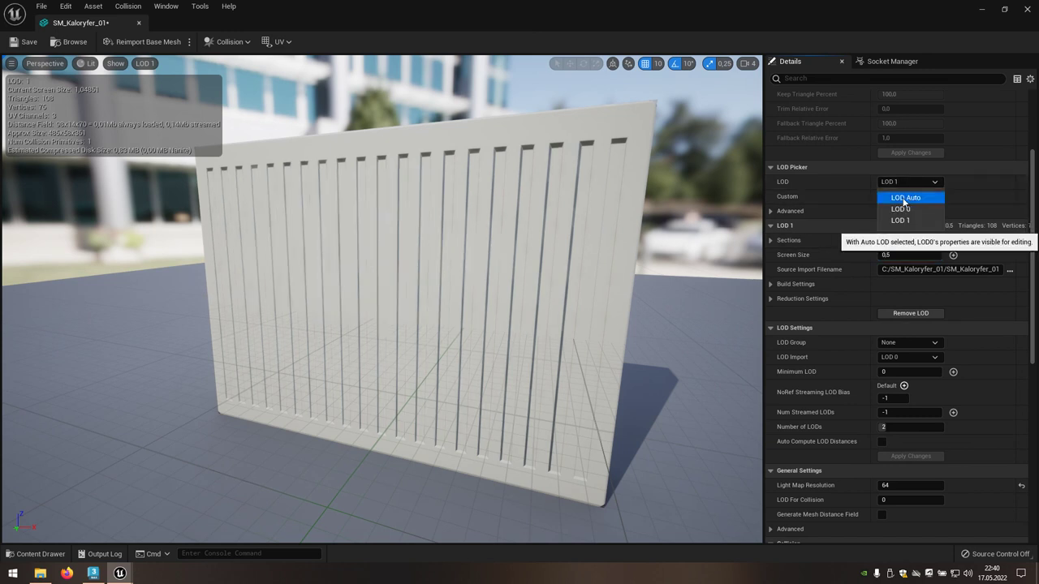
{"action": "left_click", "coordinate": [904, 198]}
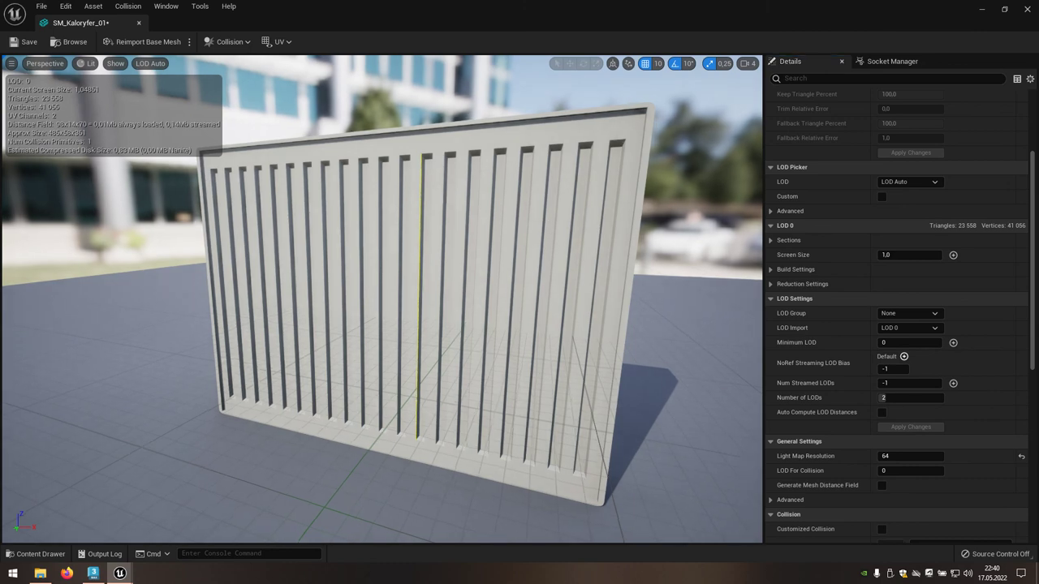
{"action": "left_click_drag", "start_coordinate": [405, 324], "coordinate": [357, 292]}
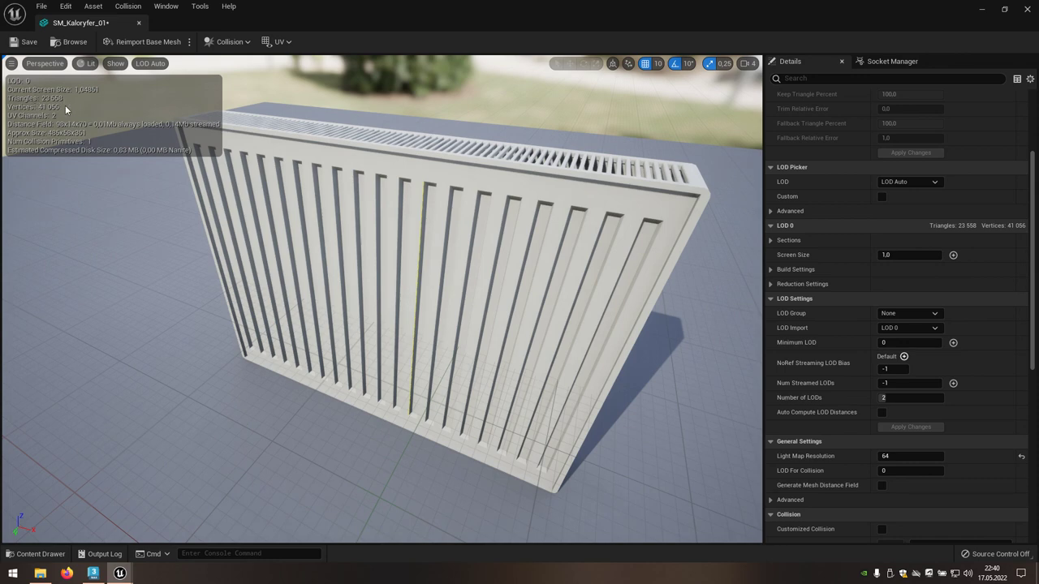
{"action": "right_click_drag", "start_coordinate": [305, 190], "coordinate": [305, 244]}
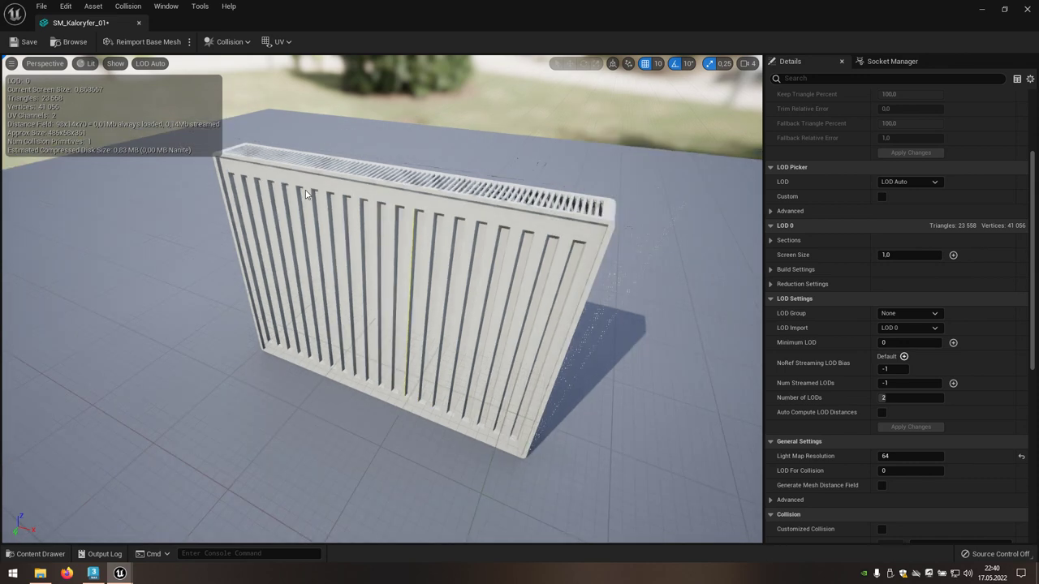
{"action": "scroll", "coordinate": [305, 194], "scroll_direction": "down", "scroll_amount": 1}
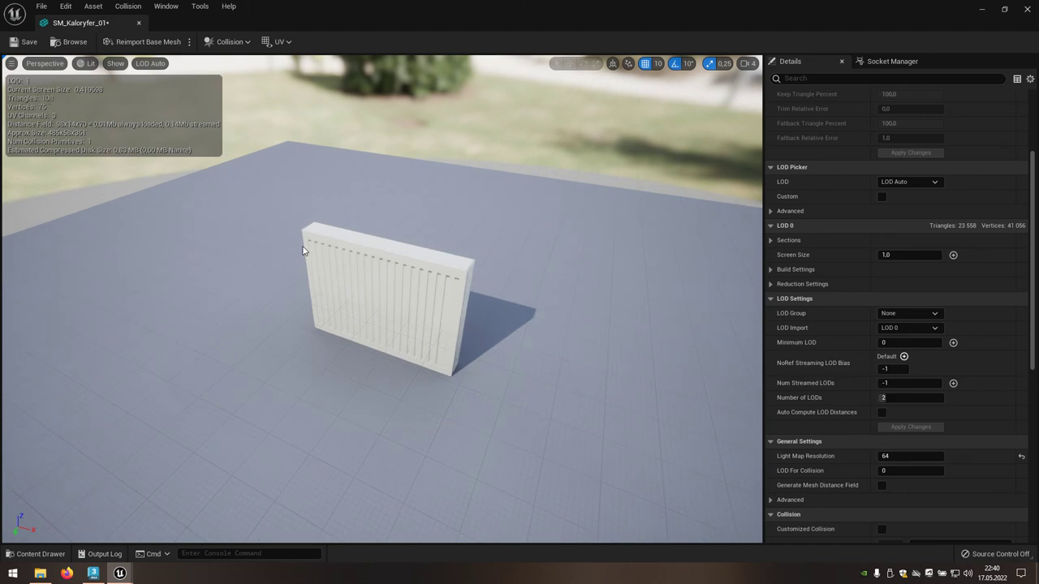
{"action": "left_click_drag", "start_coordinate": [346, 286], "coordinate": [346, 267]}
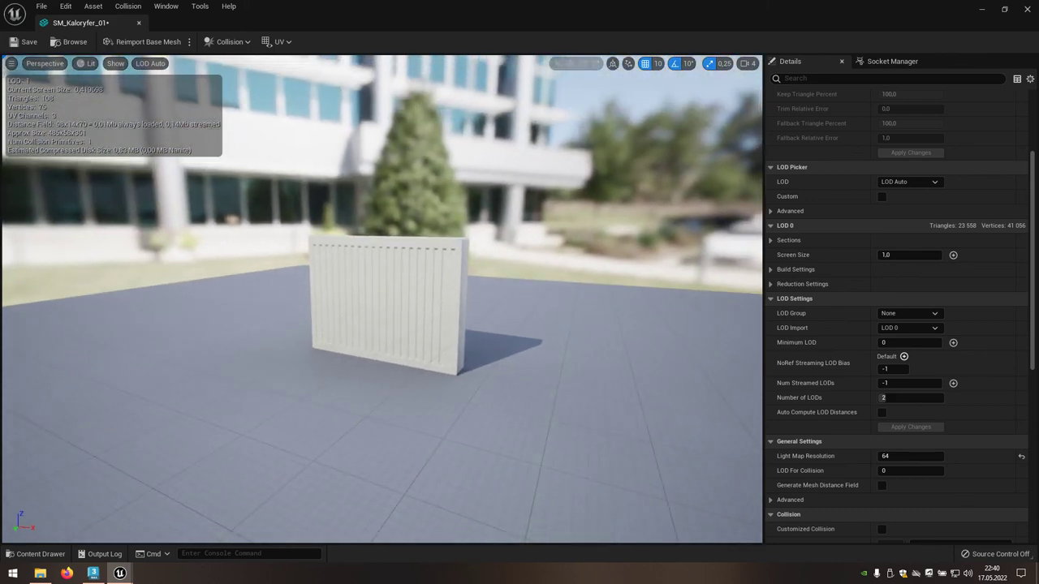
{"action": "scroll", "coordinate": [345, 289], "scroll_direction": "up", "scroll_amount": 3}
{"action": "scroll", "coordinate": [345, 288], "scroll_direction": "up", "scroll_amount": 2}
{"action": "scroll", "coordinate": [345, 288], "scroll_direction": "down", "scroll_amount": 3}
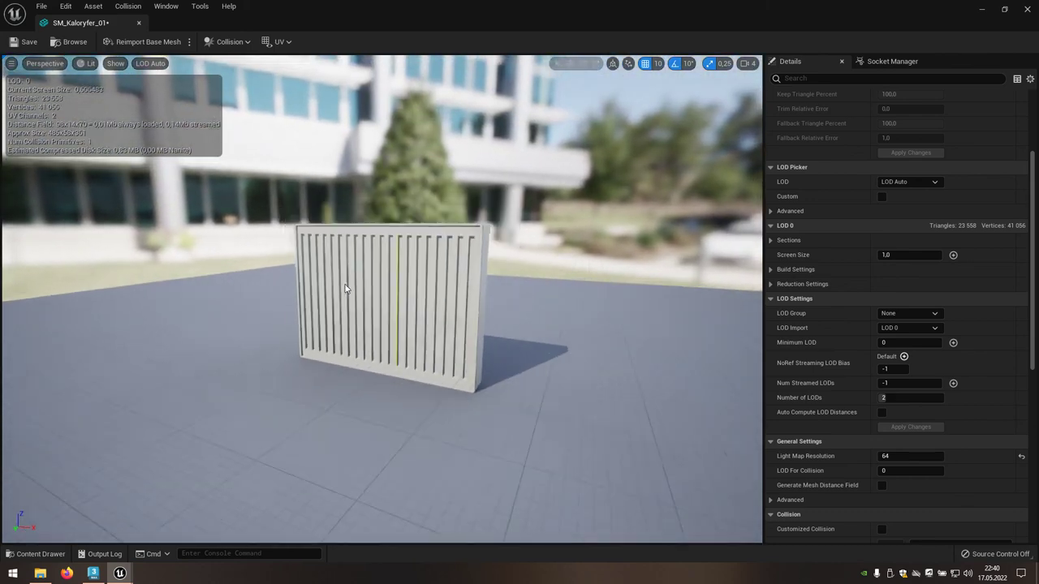
{"action": "scroll", "coordinate": [345, 288], "scroll_direction": "down", "scroll_amount": 2}
{"action": "scroll", "coordinate": [345, 288], "scroll_direction": "up", "scroll_amount": 3}
{"action": "scroll", "coordinate": [345, 288], "scroll_direction": "up", "scroll_amount": 1}
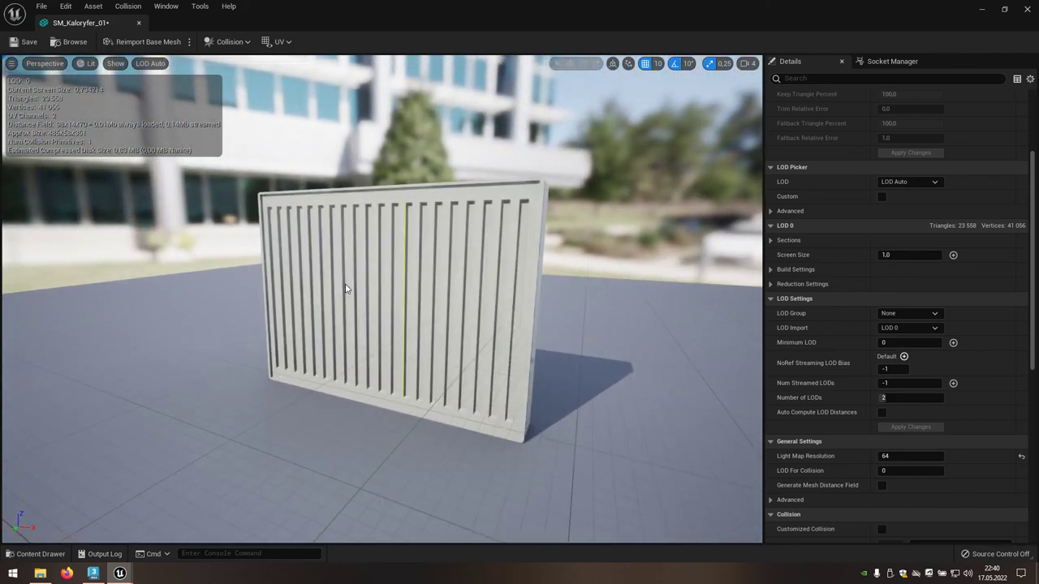
{"action": "scroll", "coordinate": [345, 288], "scroll_direction": "down", "scroll_amount": 3}
{"action": "scroll", "coordinate": [345, 289], "scroll_direction": "down", "scroll_amount": 1}
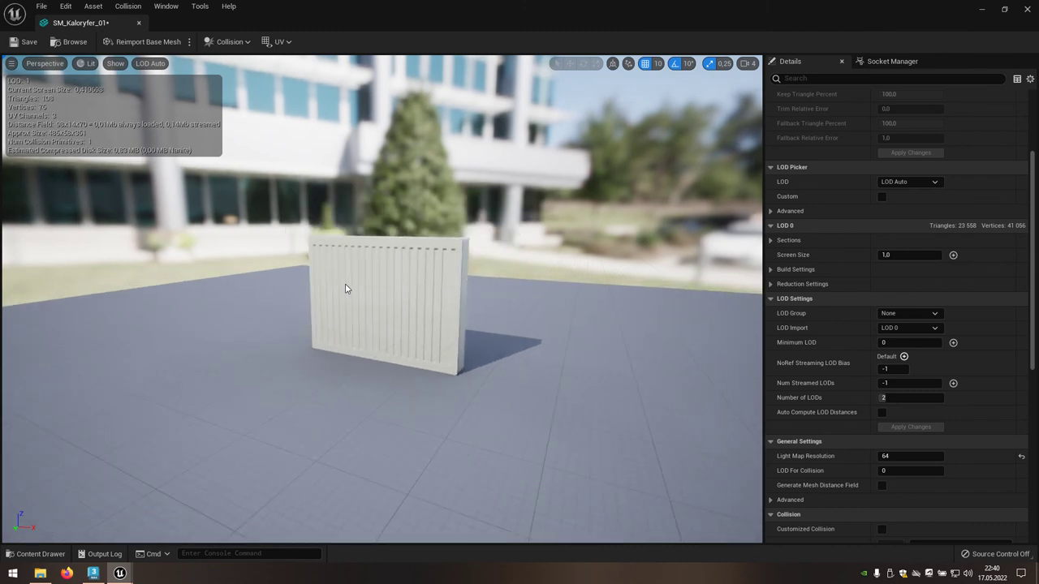